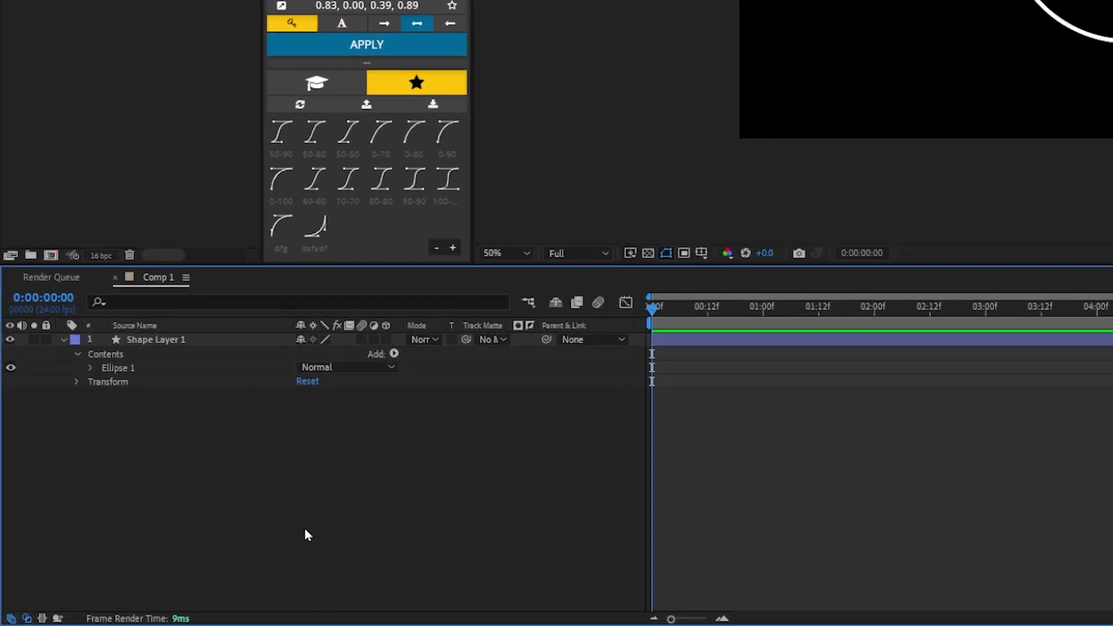
Step: Add Trim Paths and Wiggle Paths to the ellipse in Shape Layer 1
left_click(394, 354)
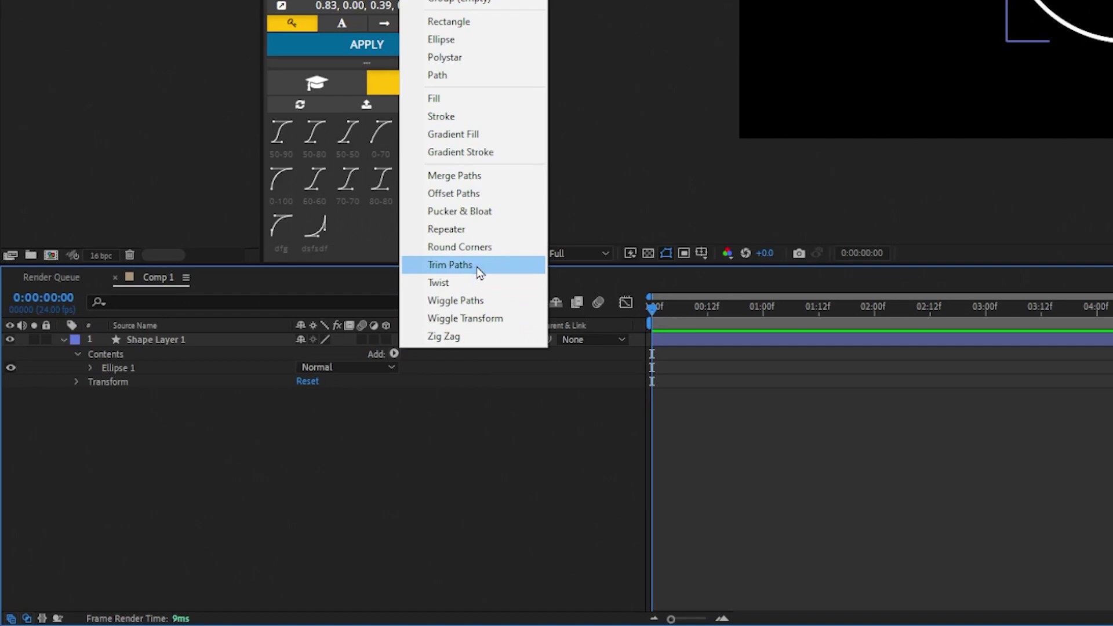
left_click(450, 265)
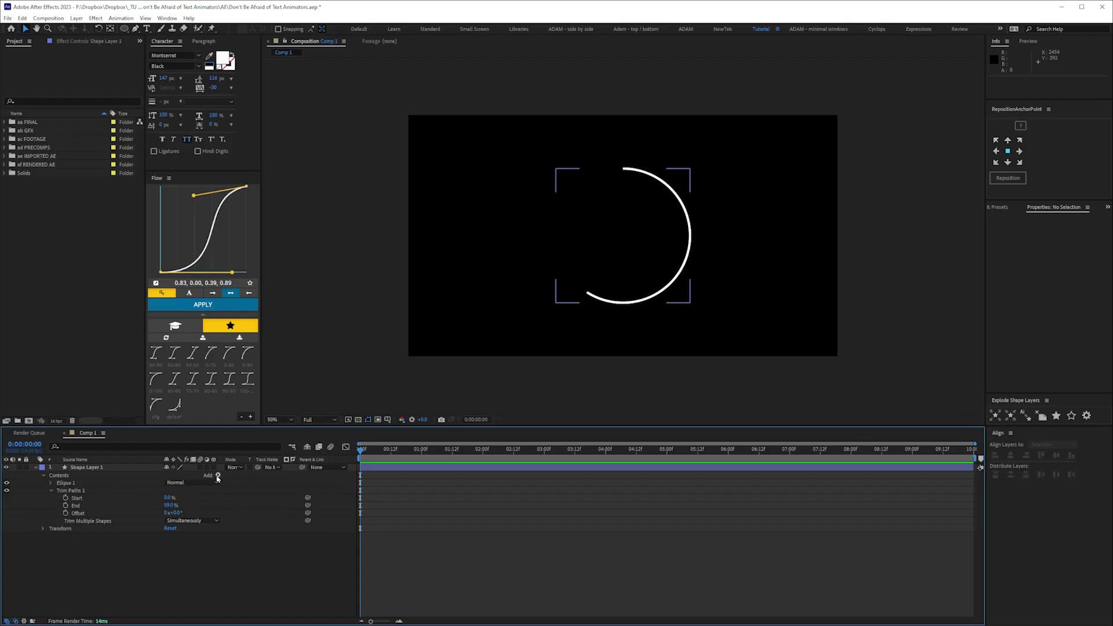
left_click(218, 476)
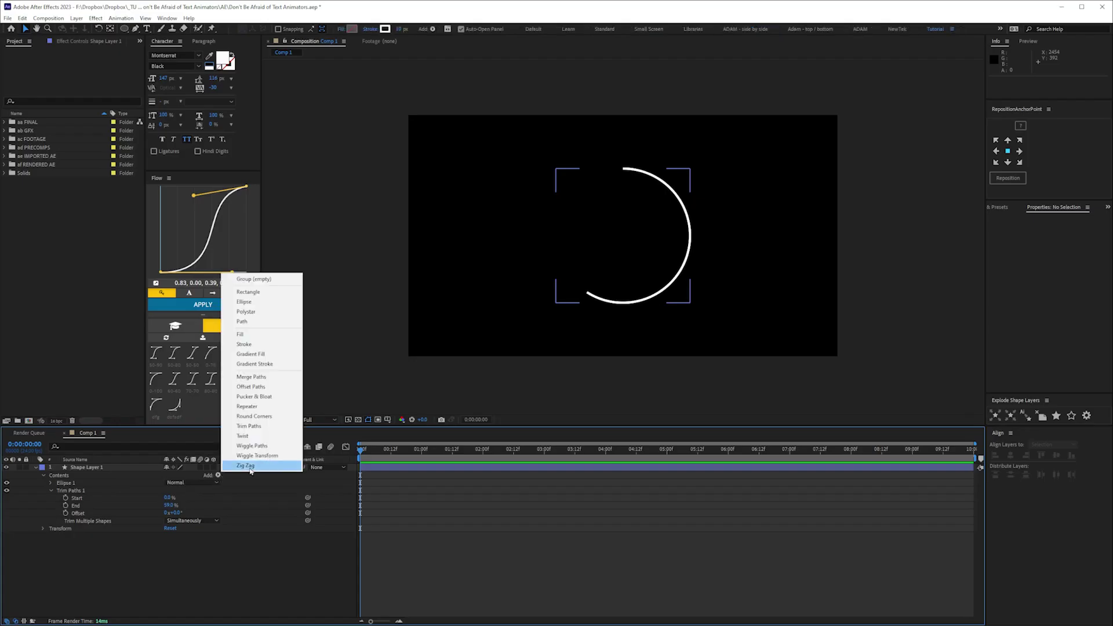
left_click(270, 450)
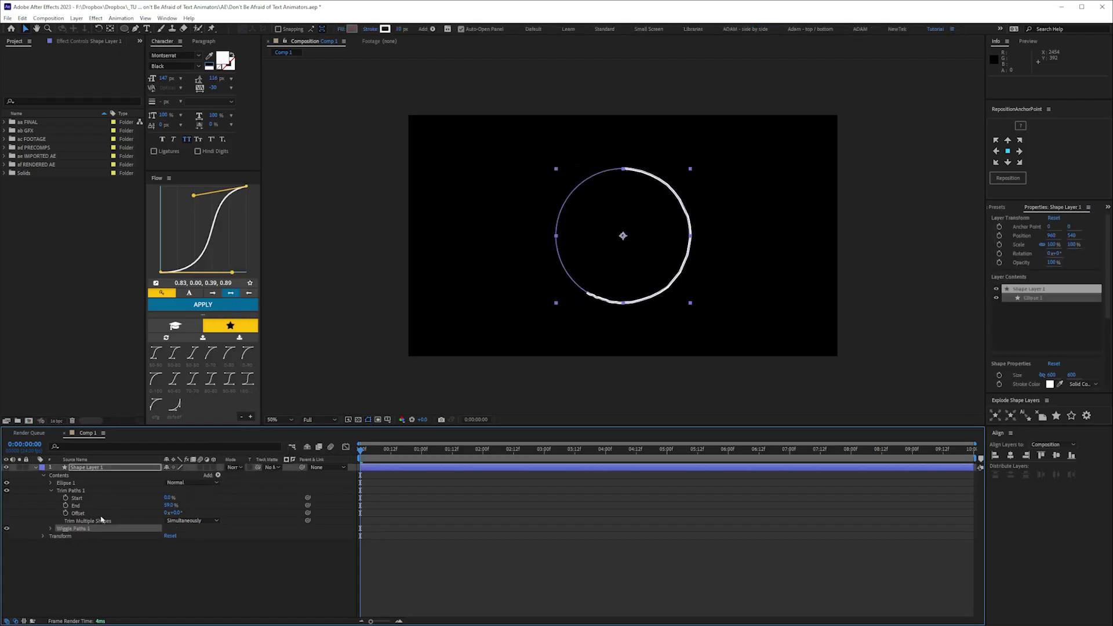
left_click(51, 528)
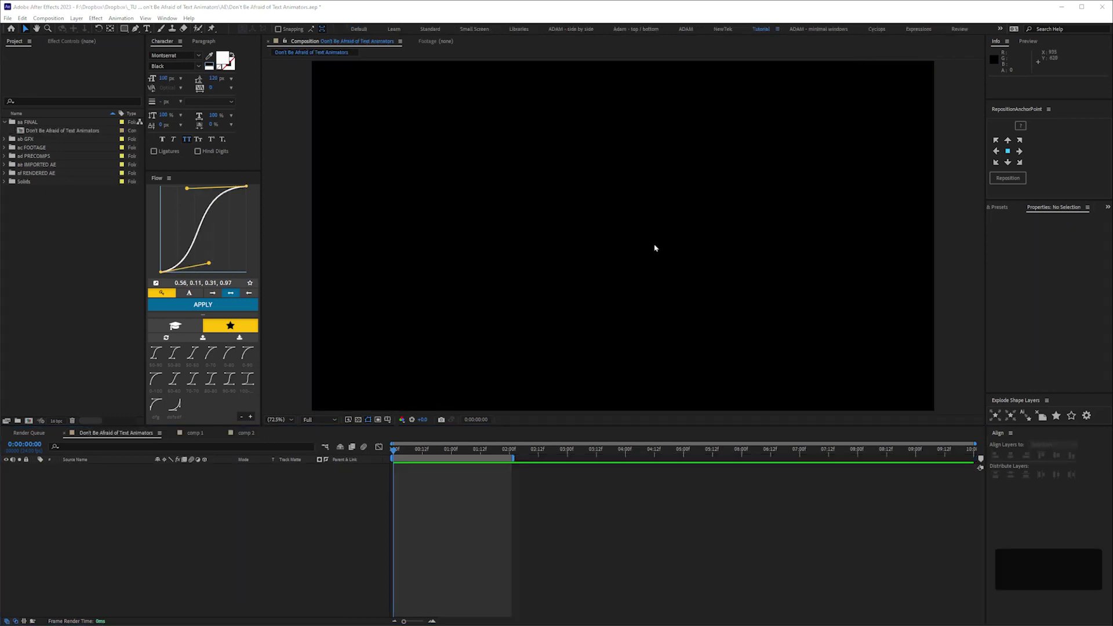
Step: Create a new text layer reading "don't be afraid" in the Don't Be Afraid of Text Animators composition
left_click(151, 537)
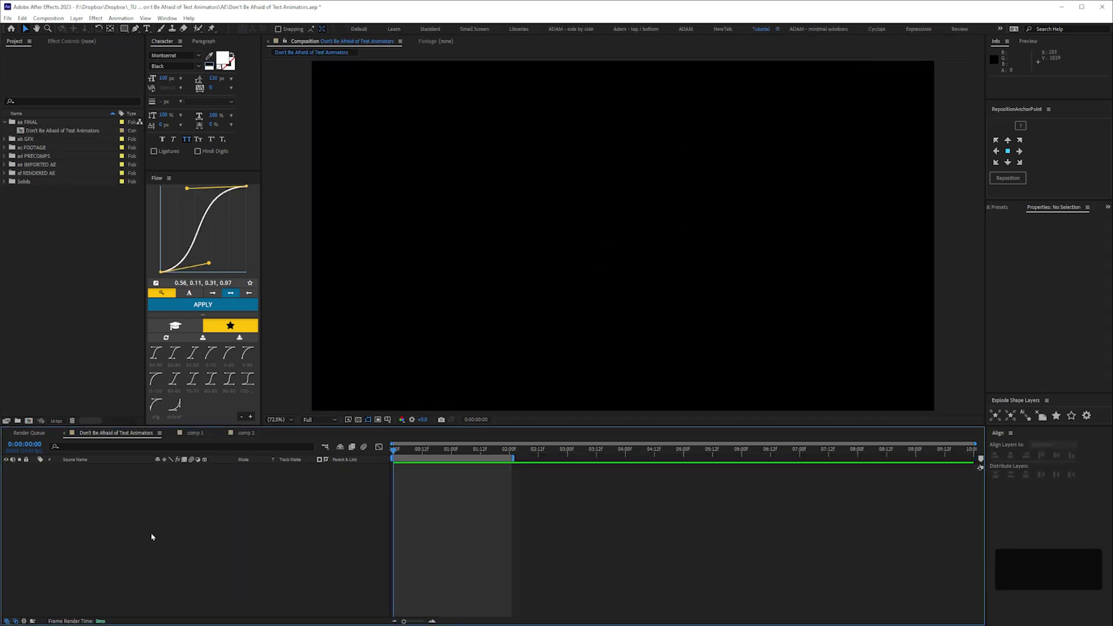
key("ctrl+alt+shift+t")
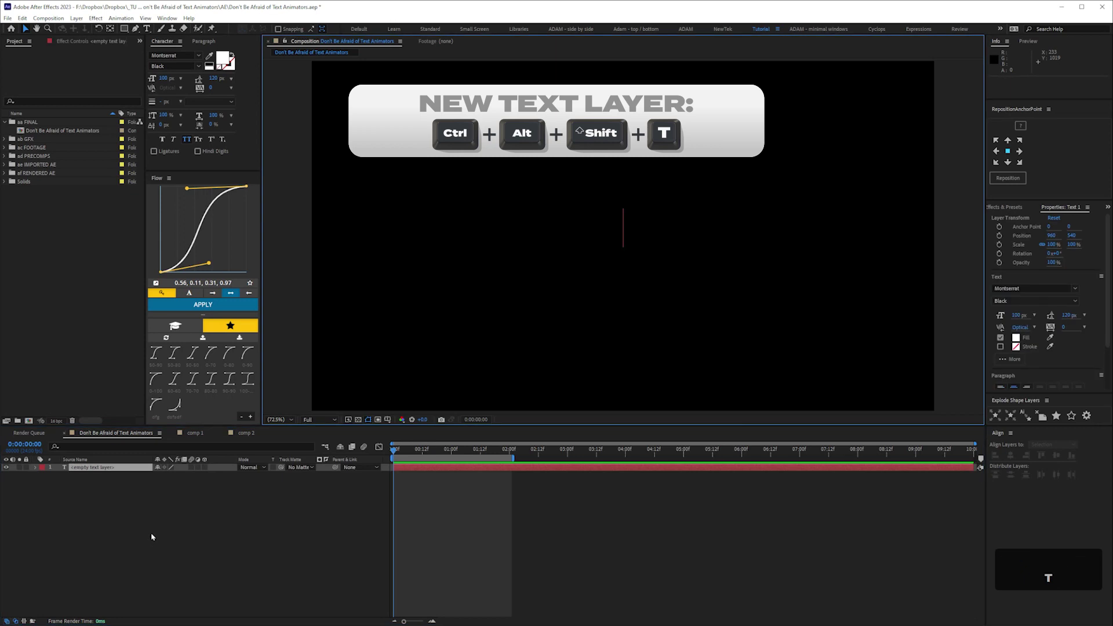
type("don't ")
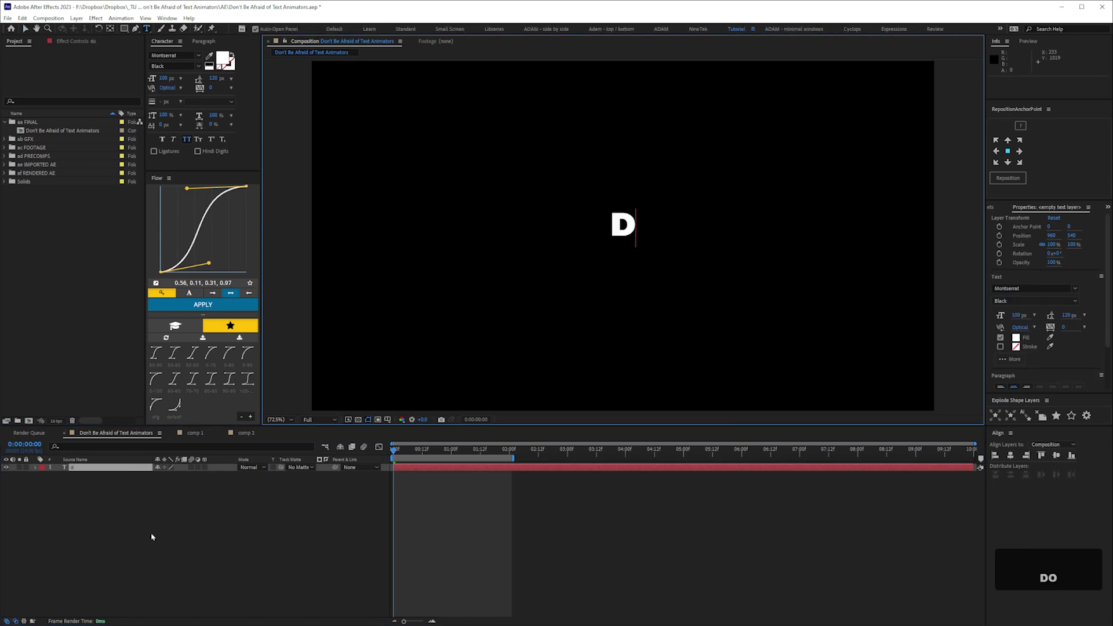
type("be afraid")
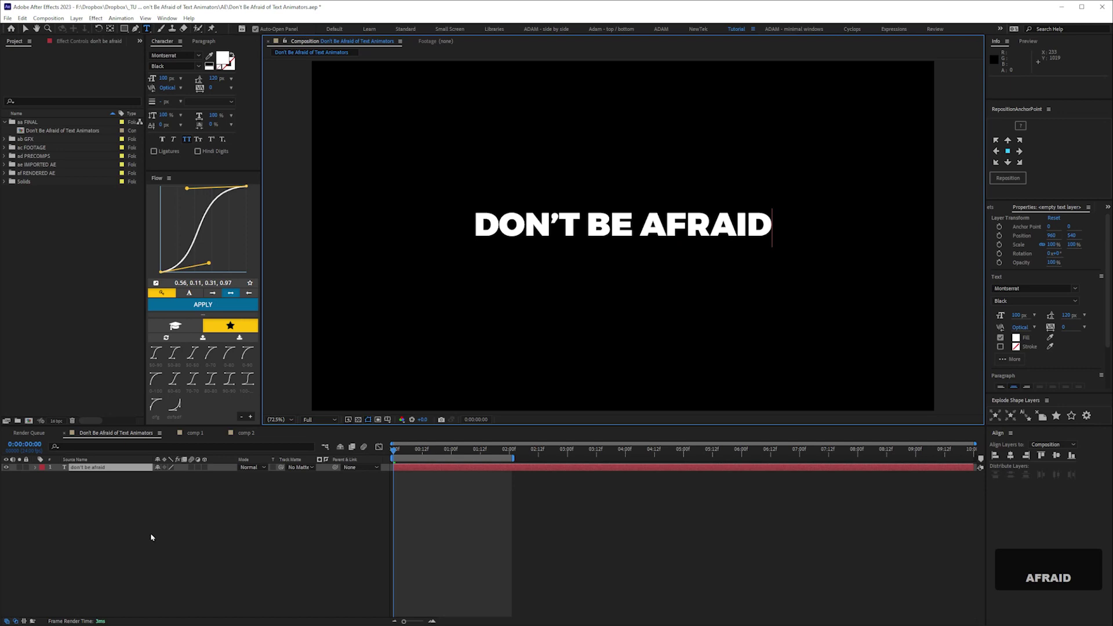
left_click(189, 523)
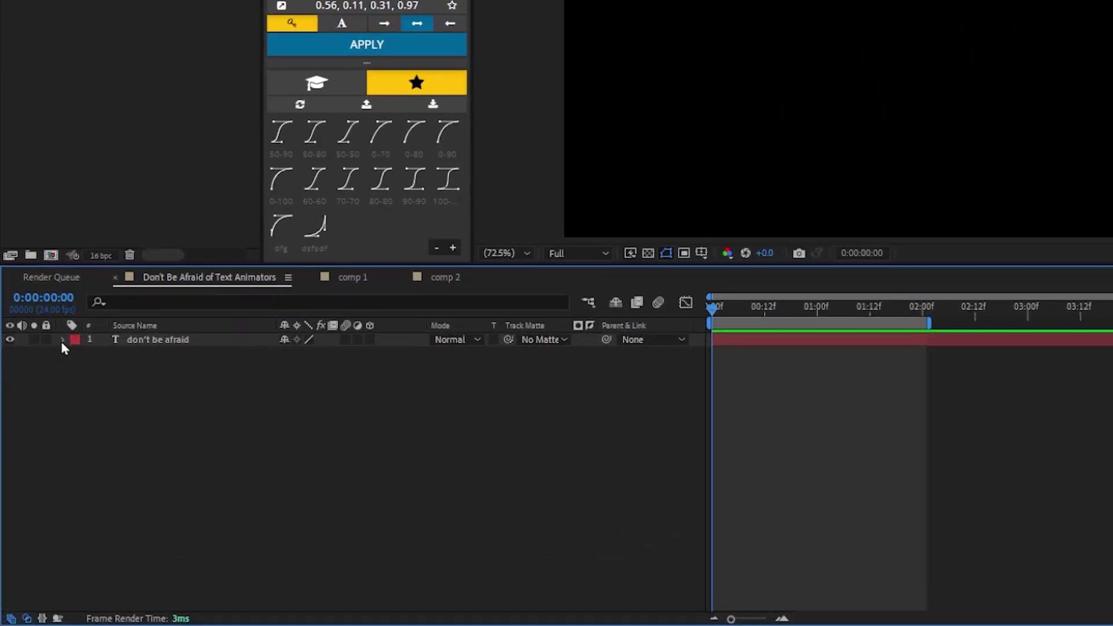
Step: Expand the text layer's properties and show the layer switches and transfer controls columns in the timeline
left_click(35, 467)
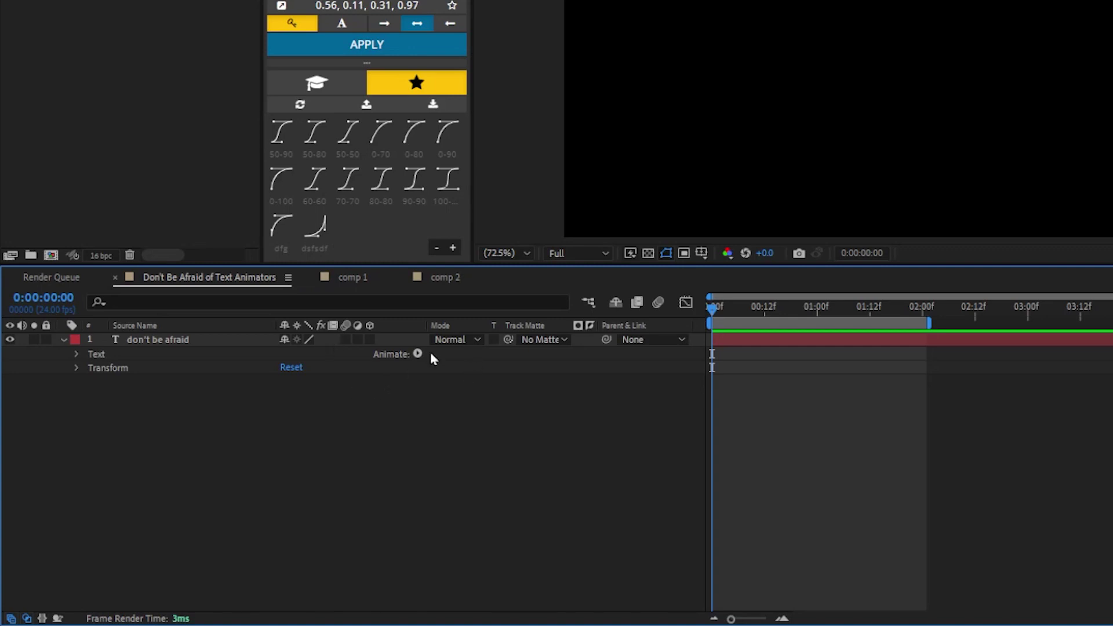
left_click(27, 619)
left_click(11, 619)
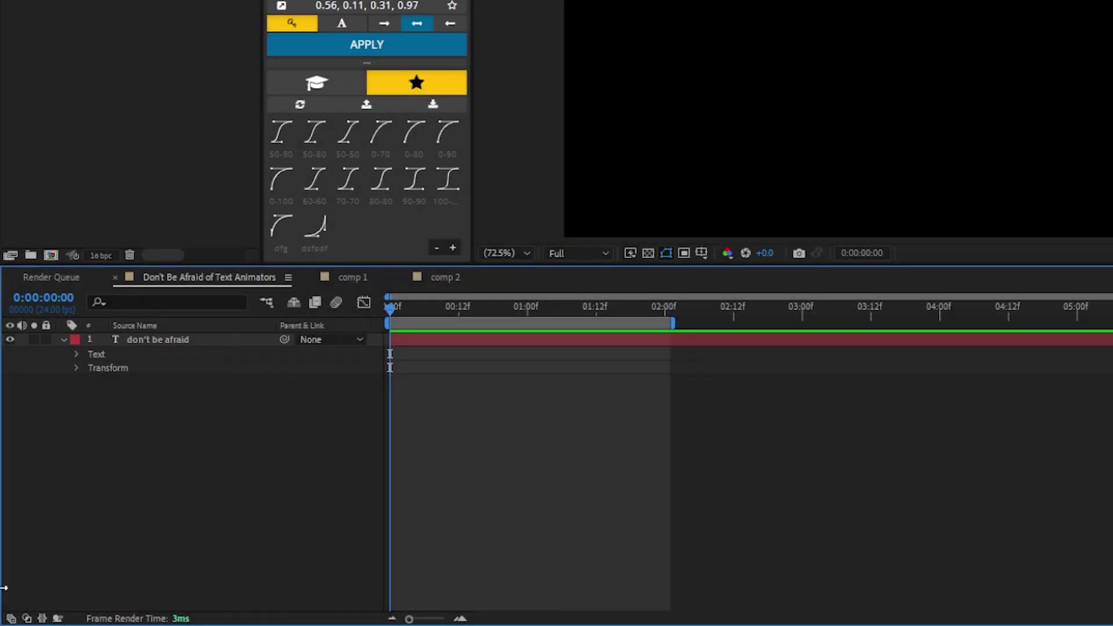
left_click(10, 619)
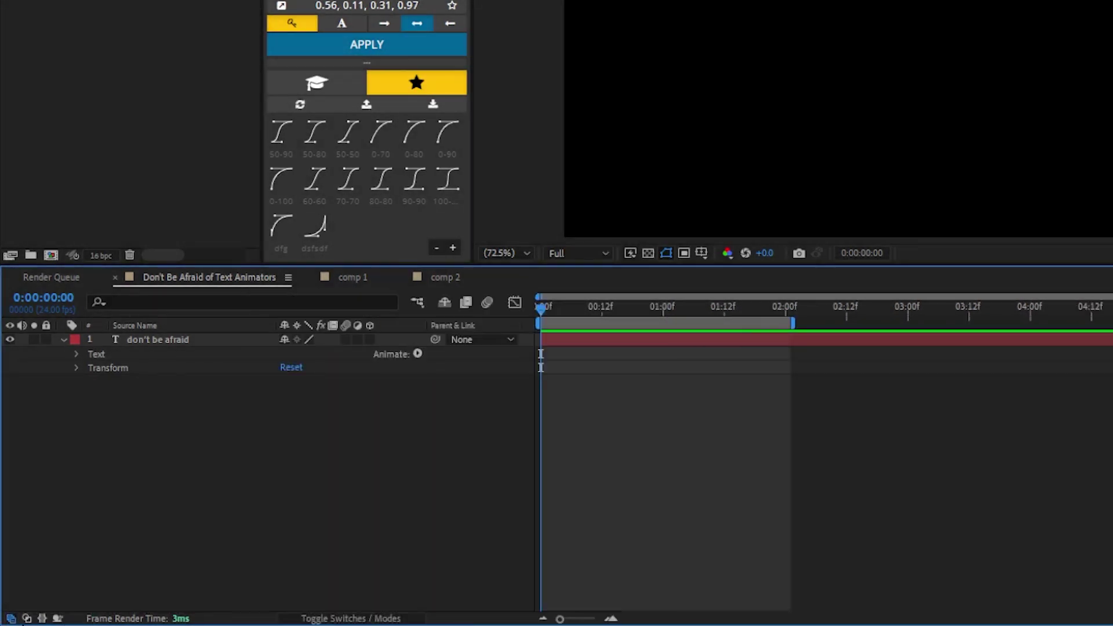
left_click(27, 619)
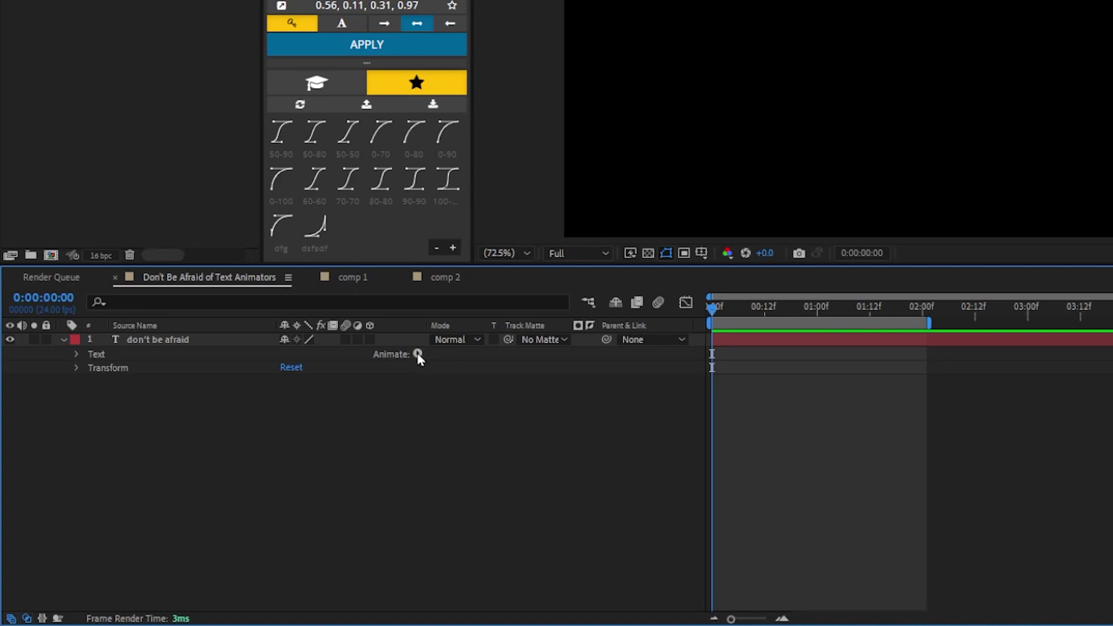
Step: Add a Position animator to the "don't be afraid" text layer
left_click(418, 354)
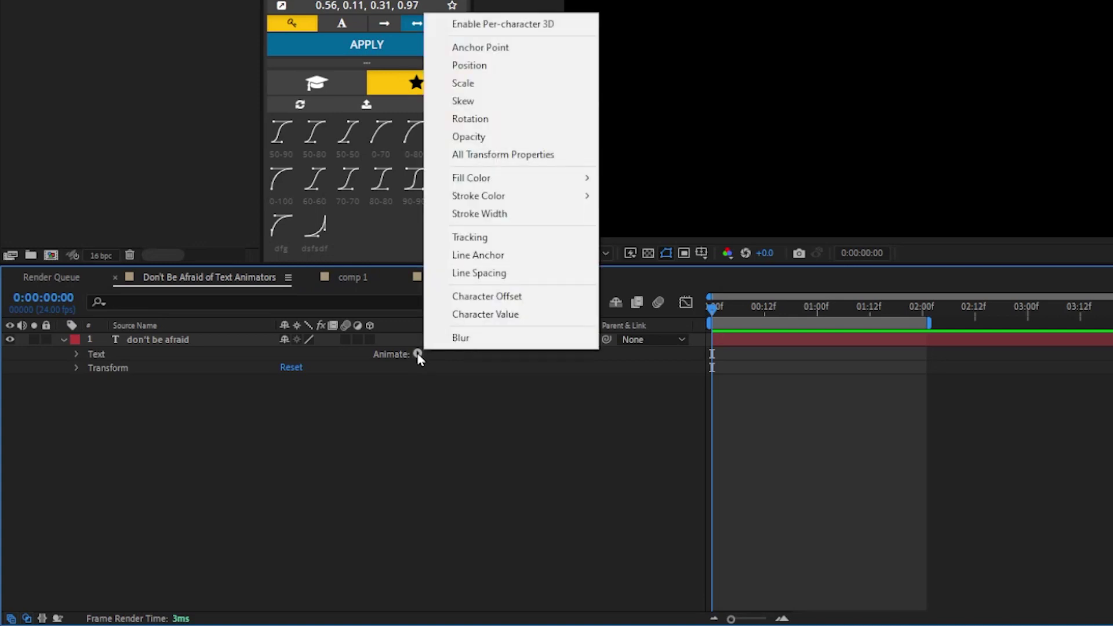
left_click(482, 66)
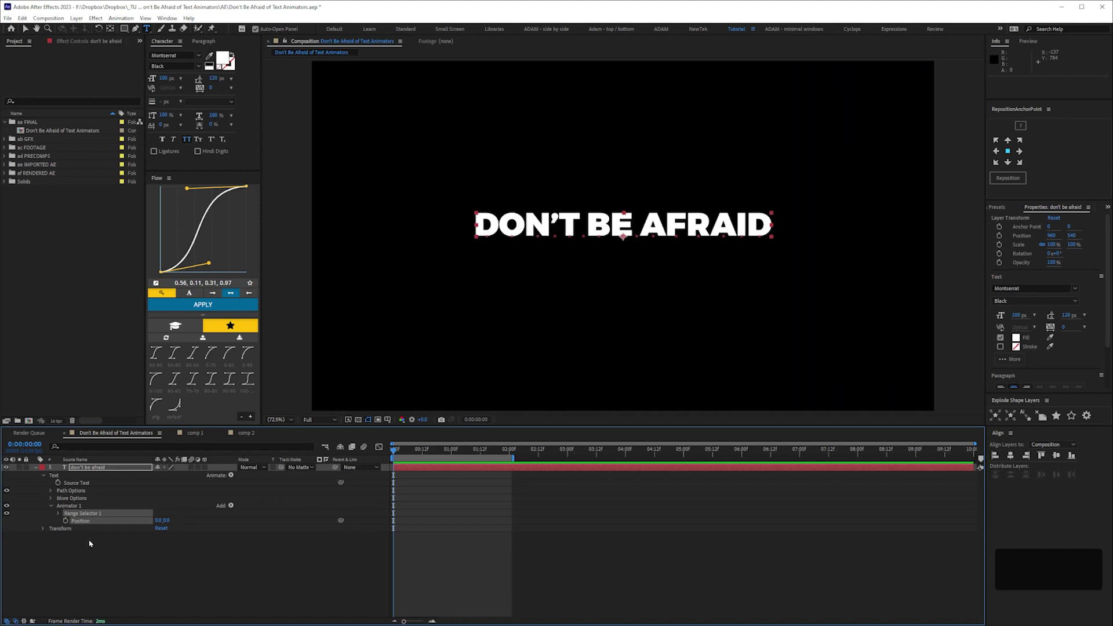
left_click(90, 543)
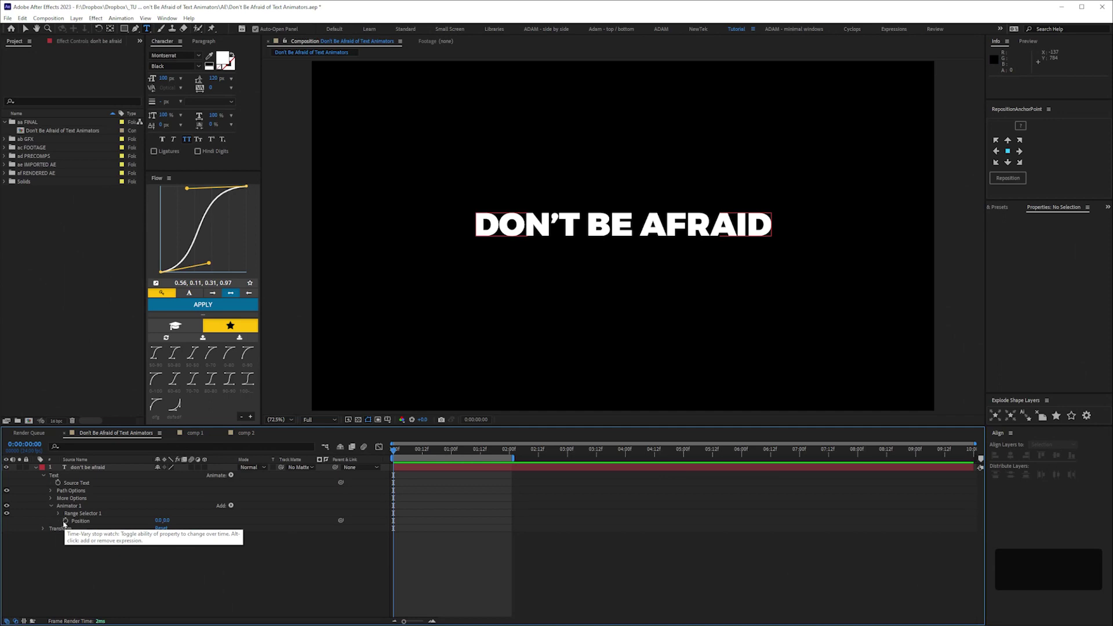
Step: Try keyframing Animator 1's Position between frame 0 and frame 22 so the text moves down
left_click(67, 521)
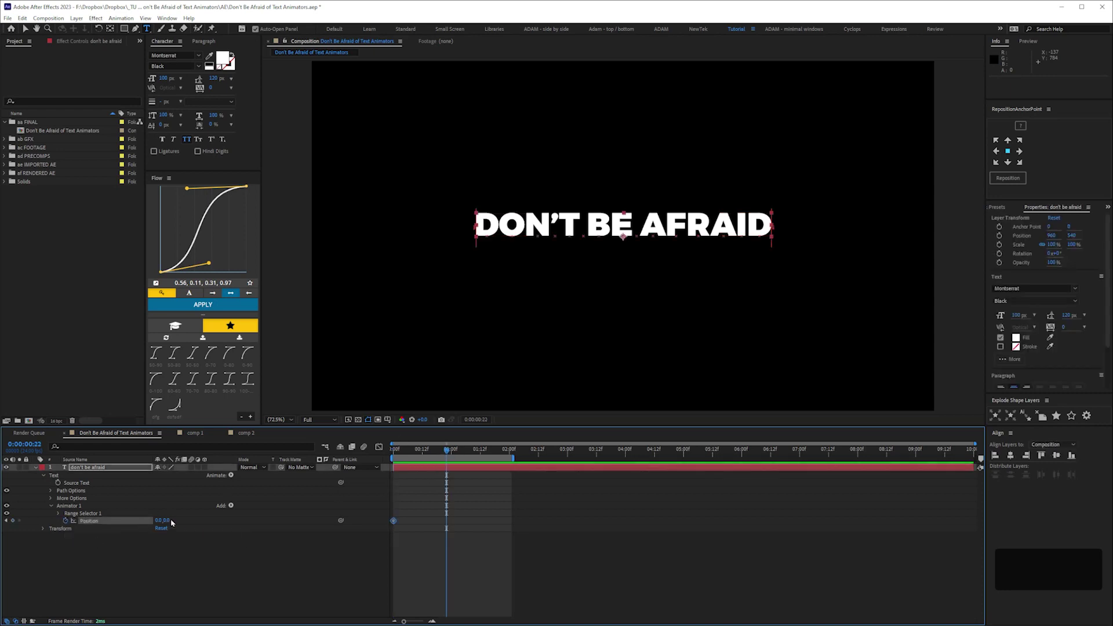
left_click_drag(172, 523, 381, 545)
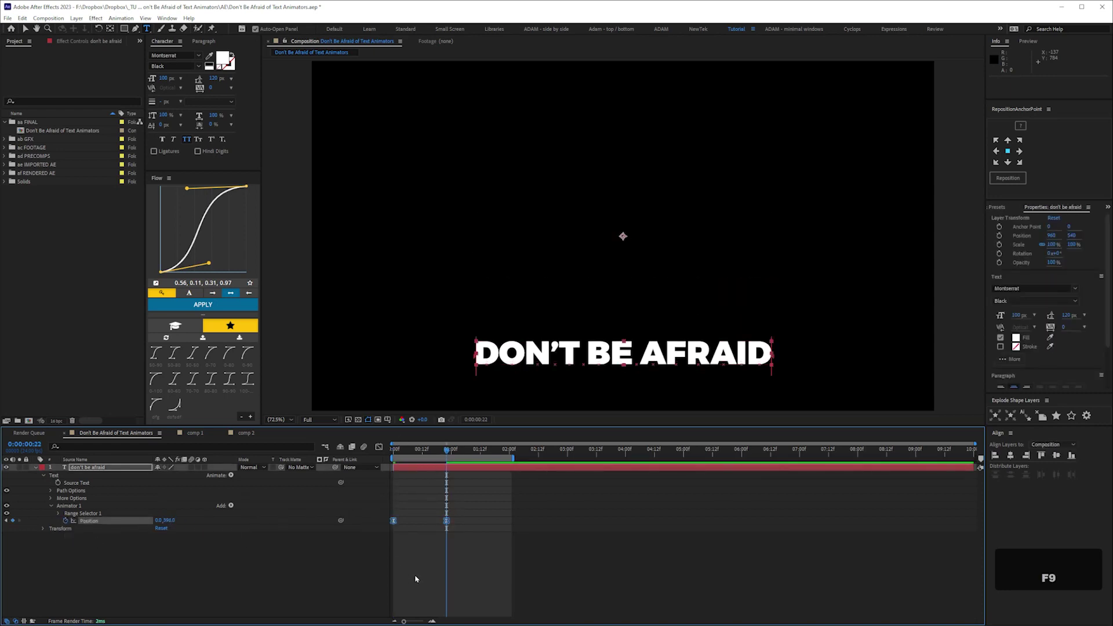
key("ctrl+z")
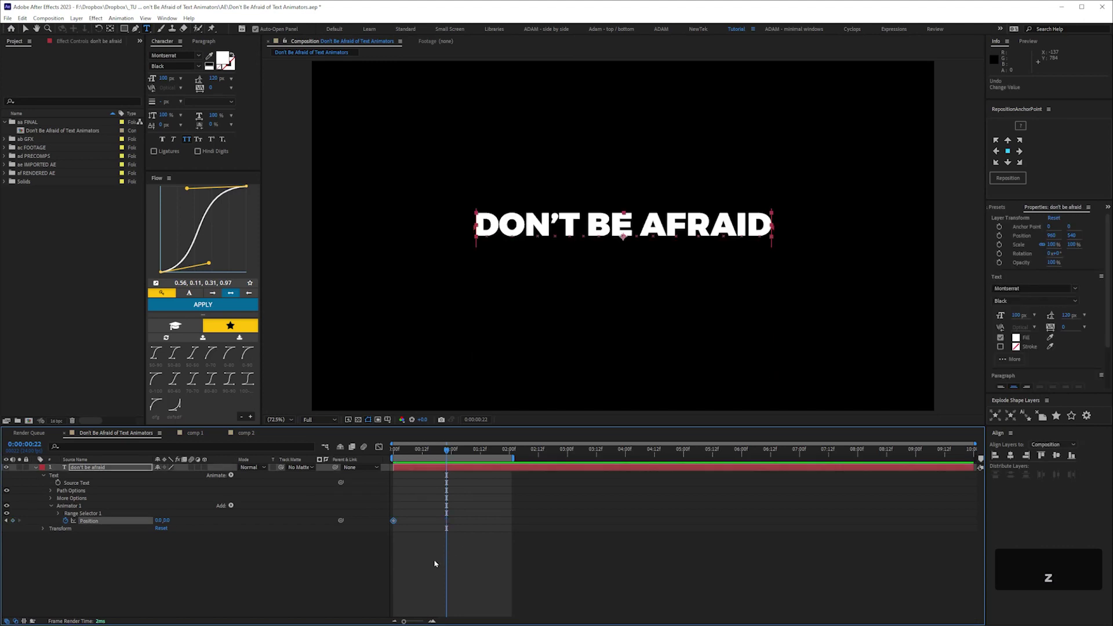
left_click(66, 521)
Step: Look over the properties that can be added to Animator 1, and preview the tracking animation in comp 1
left_click(230, 505)
mouse_move(252, 514)
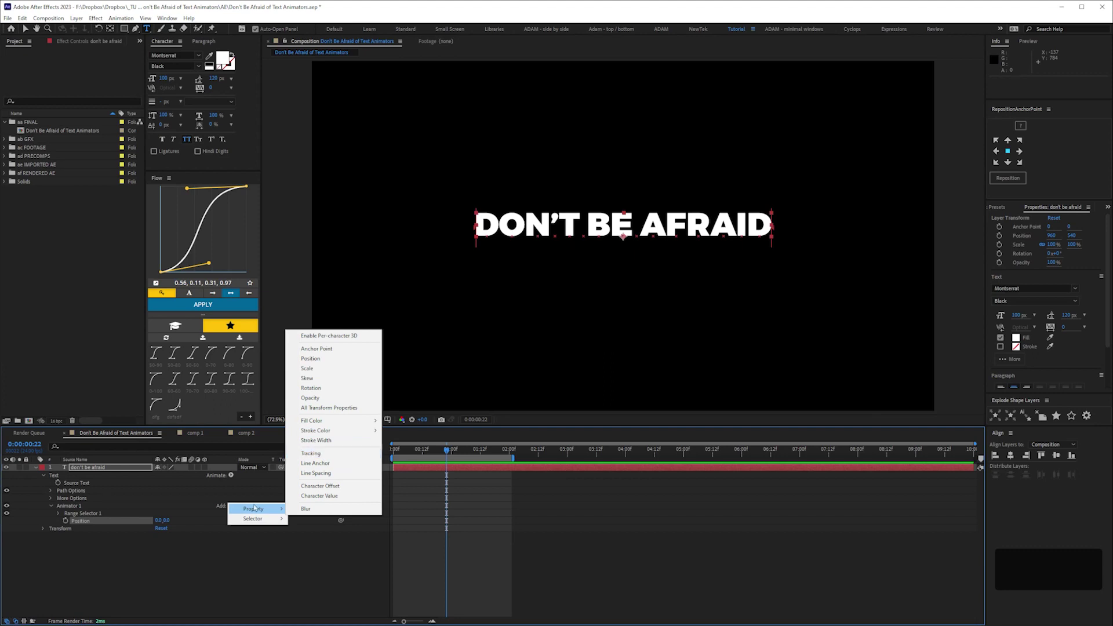
left_click(189, 435)
left_click(195, 433)
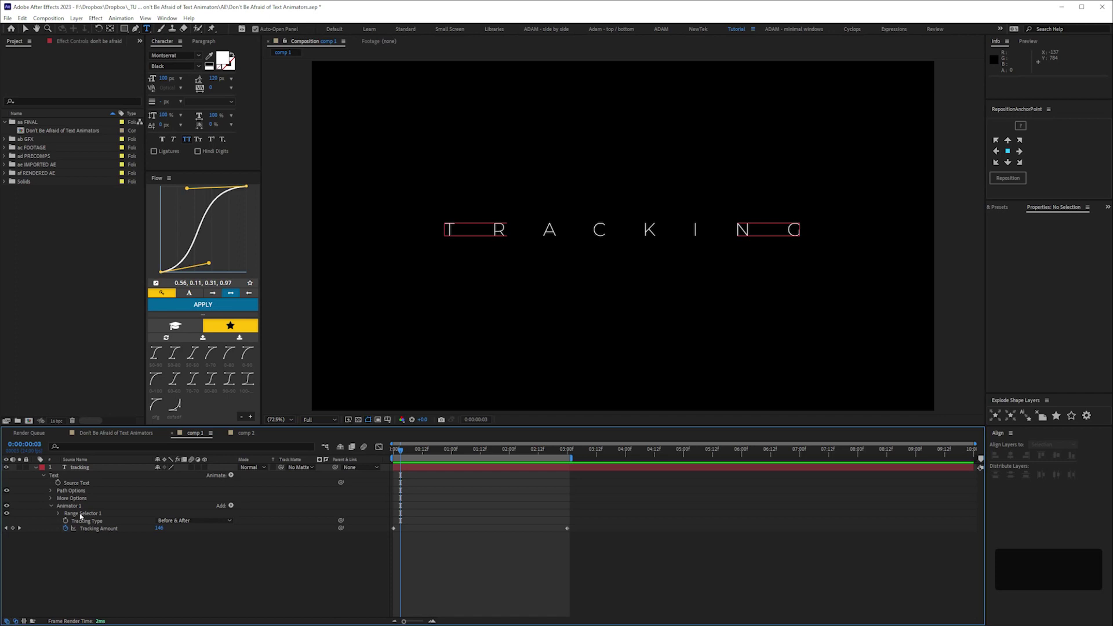
key("KP_0")
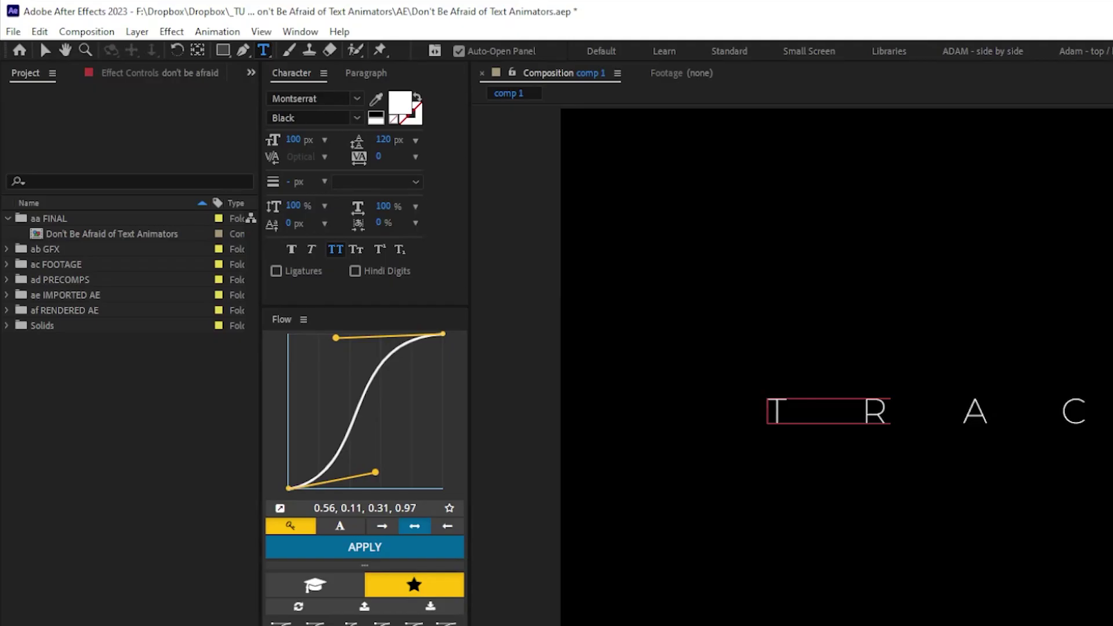
left_click(384, 157)
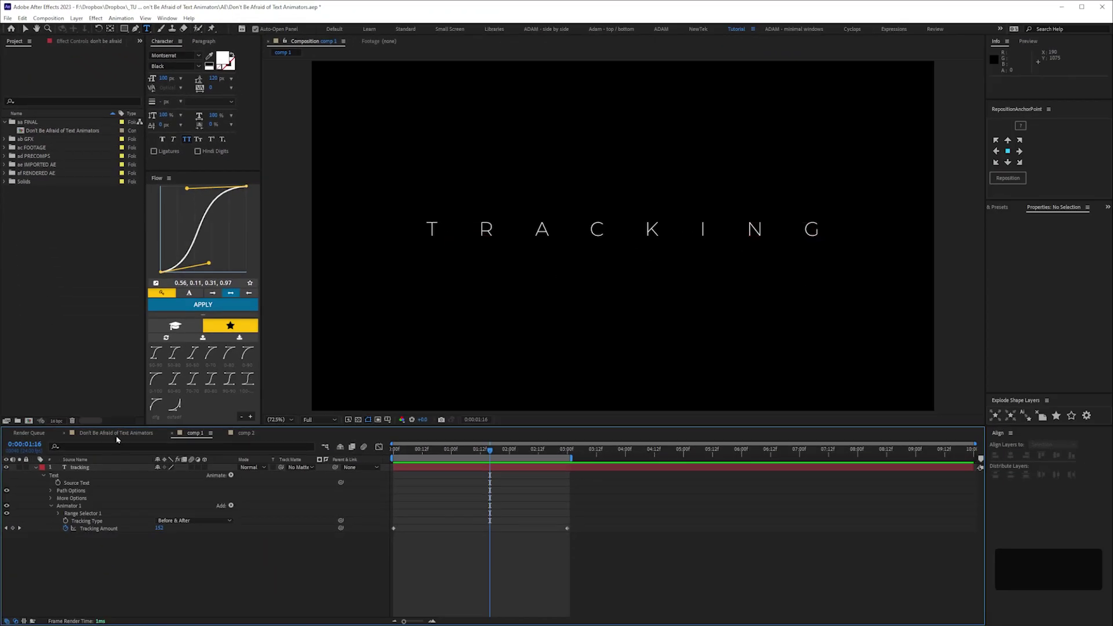
Step: In the Don't Be Afraid of Text Animators composition, set Animator 1's Position to 0, 400 without keyframes
left_click(117, 433)
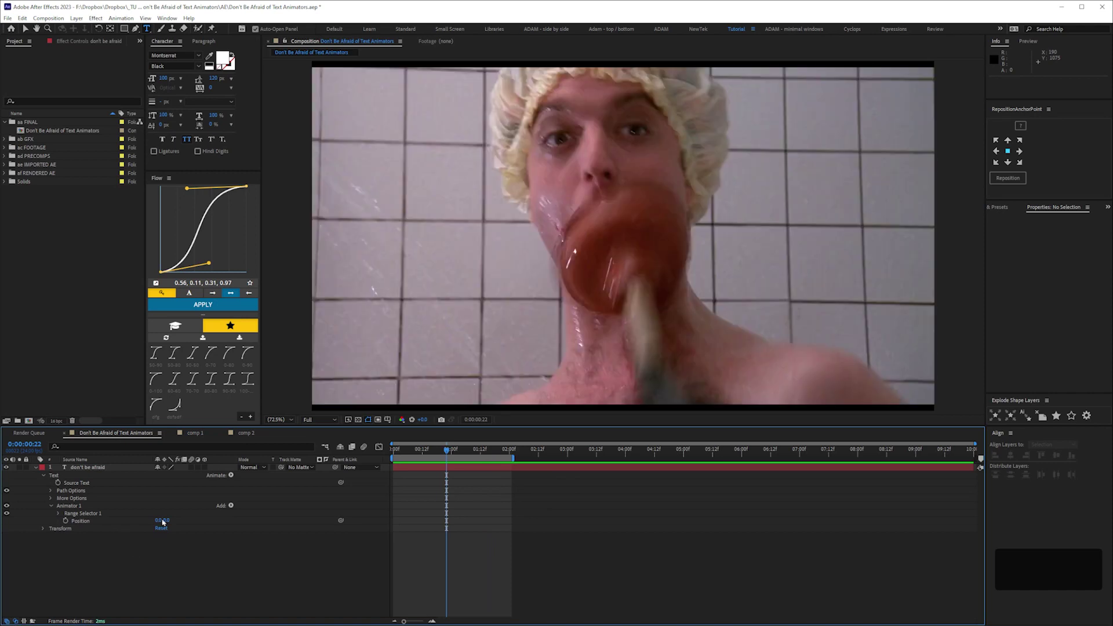
left_click(74, 522)
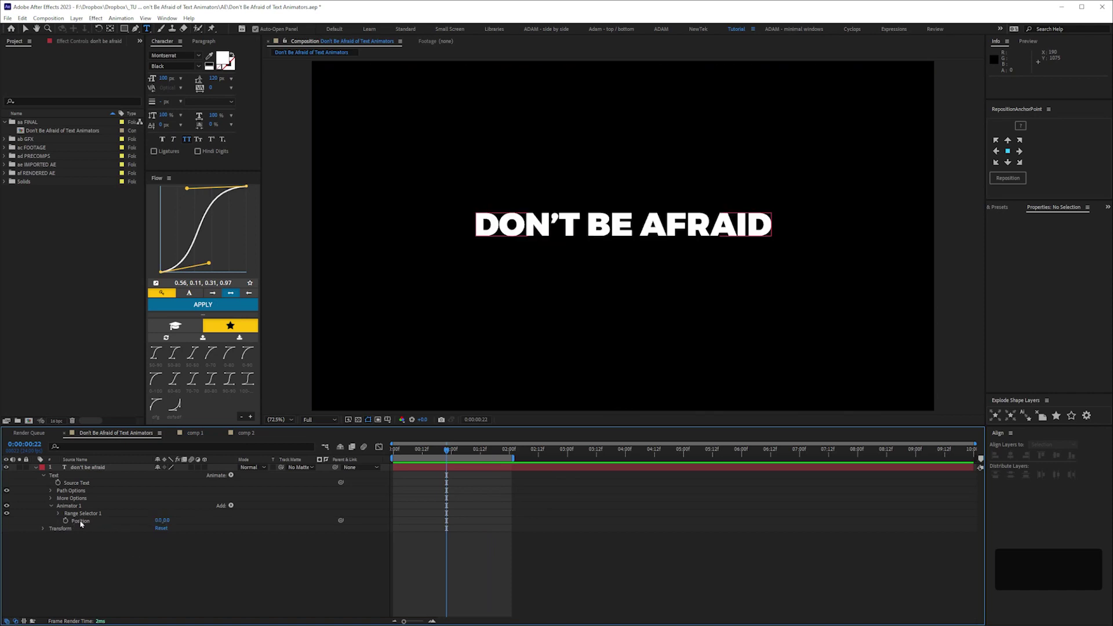
left_click_drag(188, 520, 316, 514)
left_click(172, 520)
type("400")
key("Return")
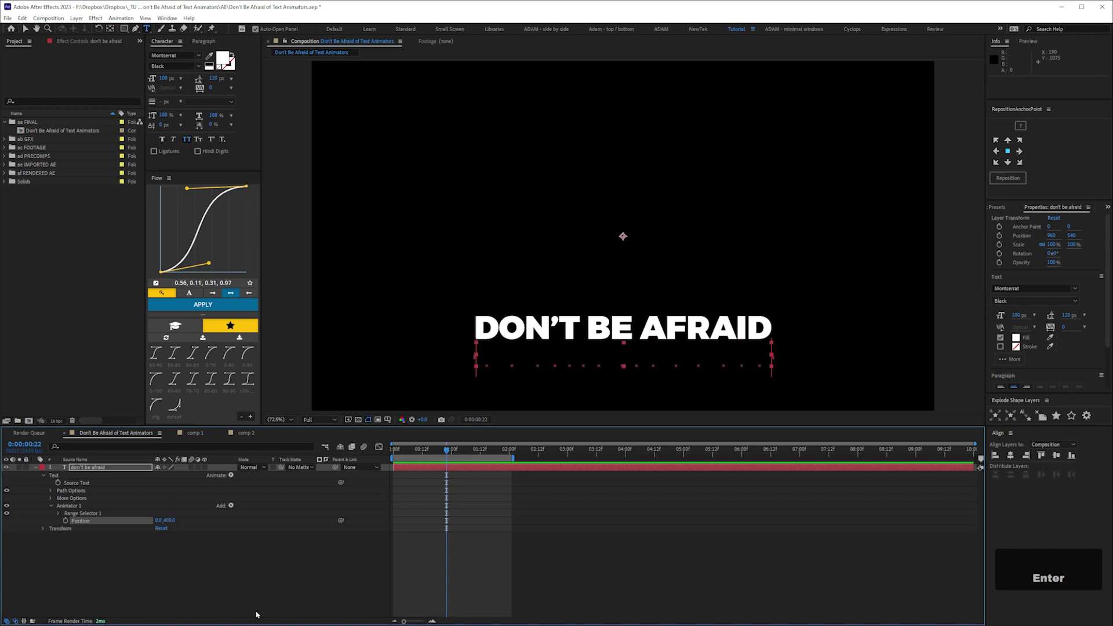
Step: Expand Range Selector 1 and set its Start to about 36% and its End to 70%
left_click(57, 513)
left_click(58, 513)
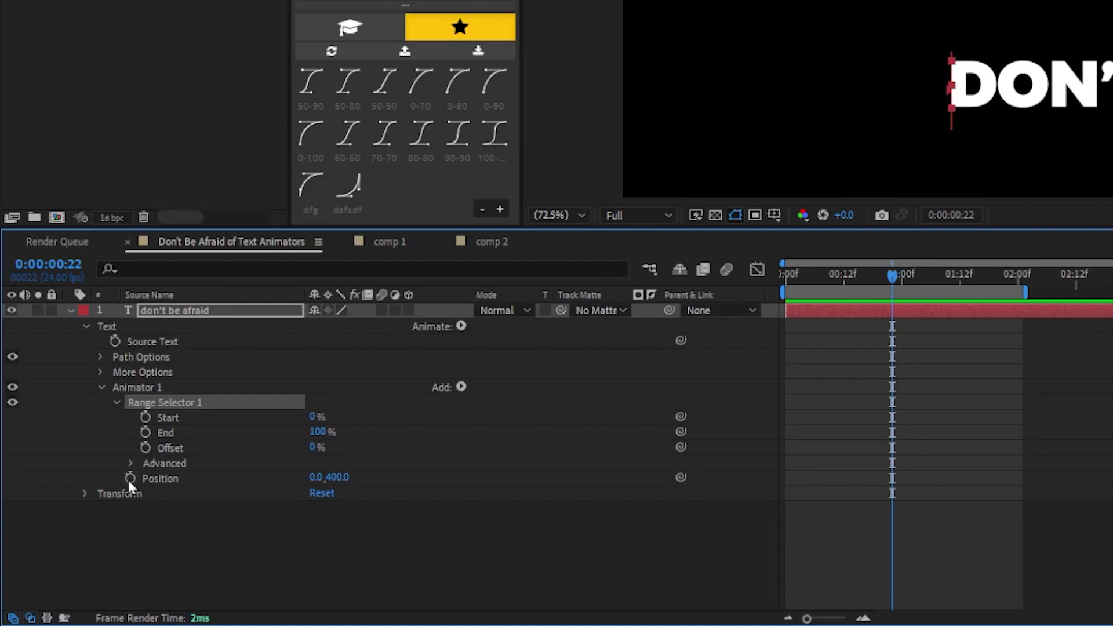
left_click(85, 494)
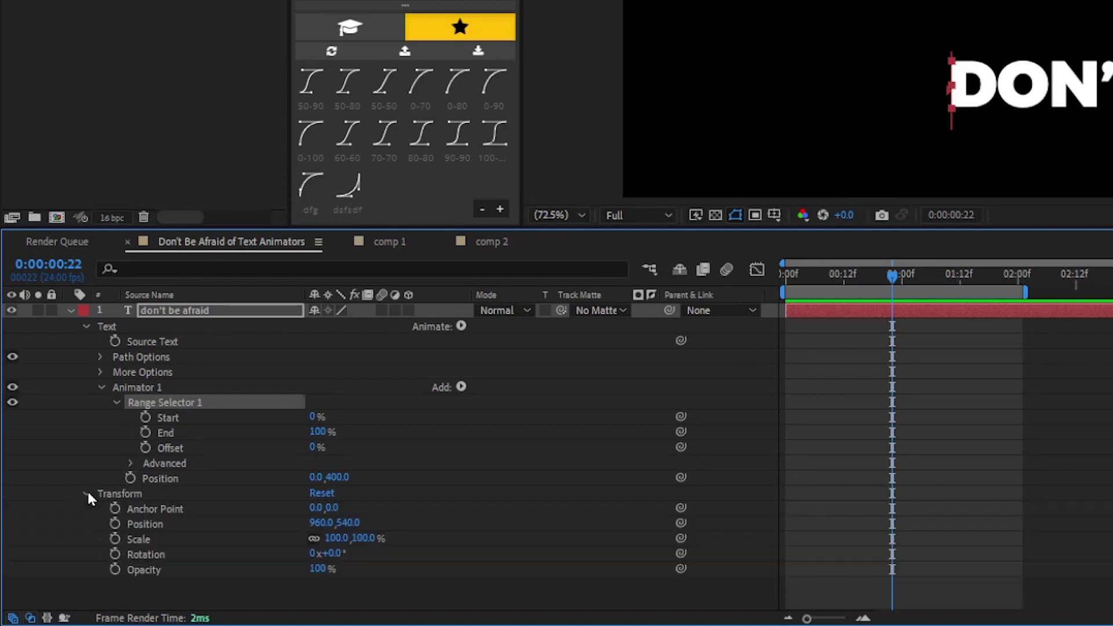
left_click(84, 494)
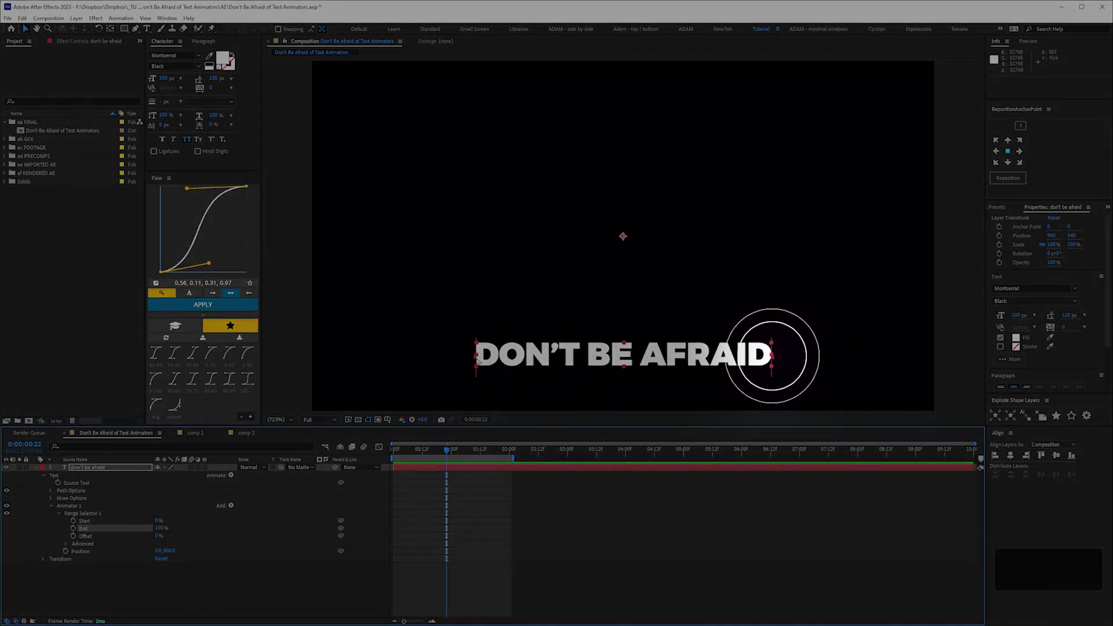
mouse_move(157, 520)
left_mouse_down()
mouse_move(179, 521)
mouse_move(145, 527)
left_mouse_up()
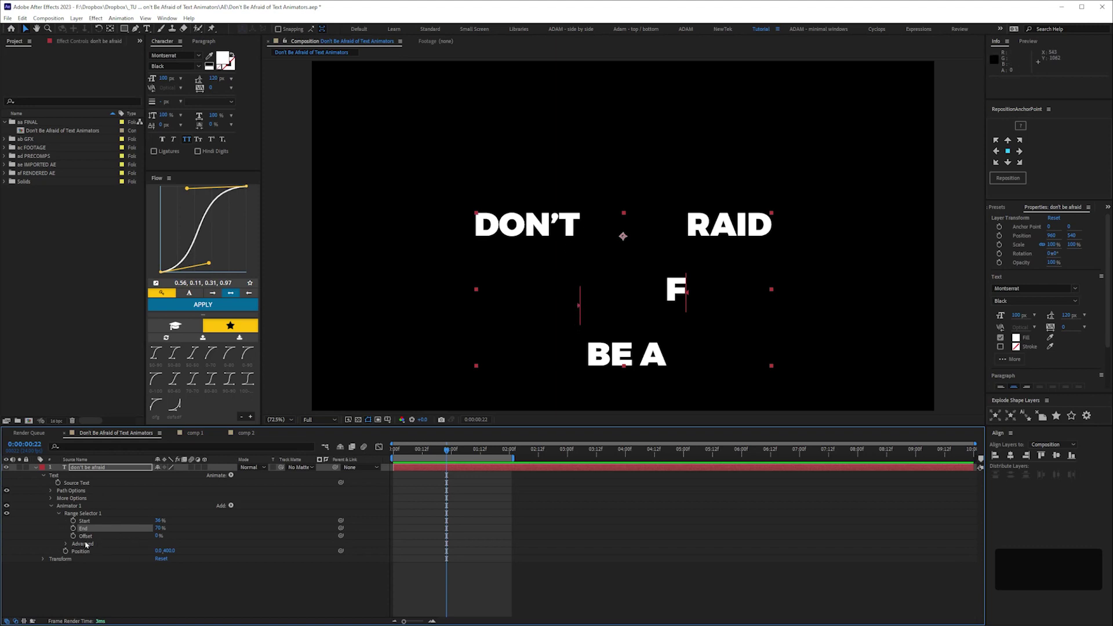
Step: Expand Range Selector 1's Advanced options and set Smoothness to 0%
left_click(66, 543)
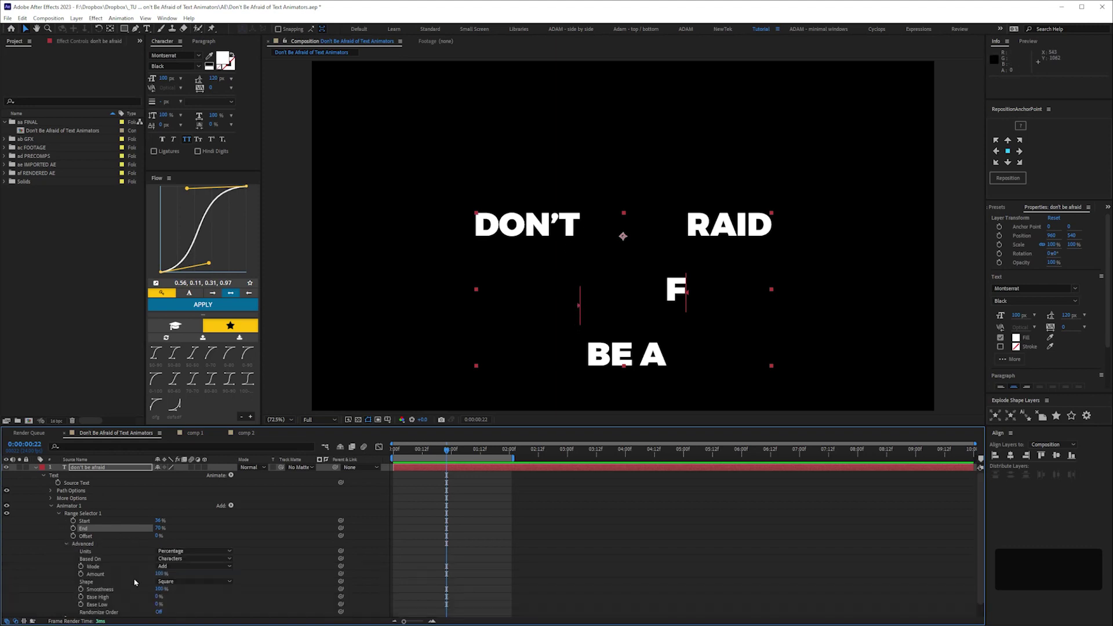
left_click(163, 590)
left_click_drag(162, 589, 109, 590)
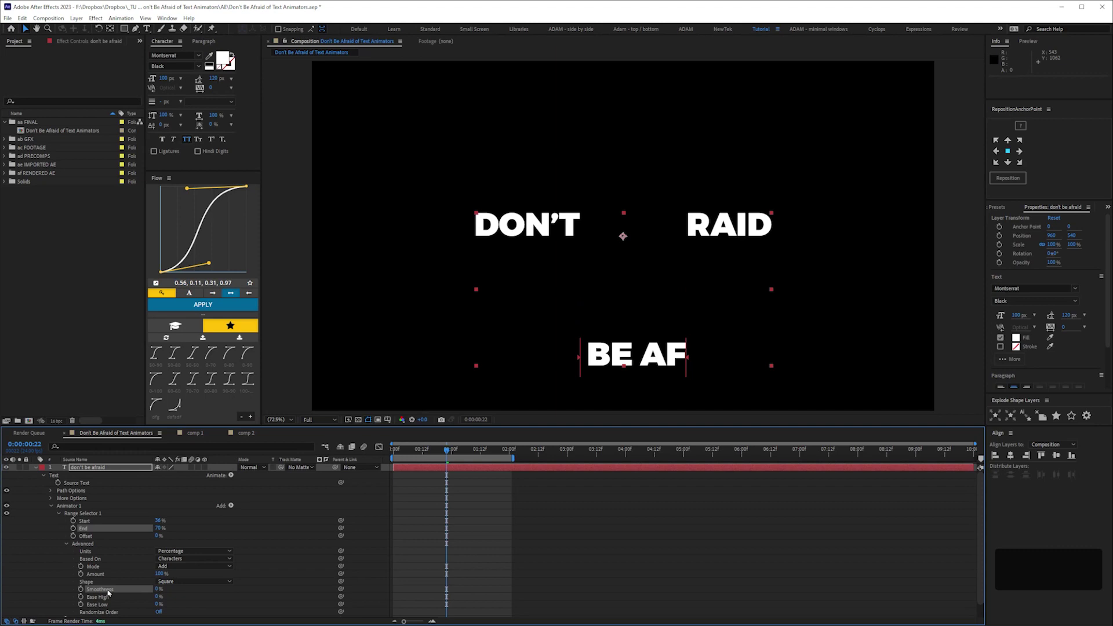
Step: Set Range Selector 1's Start to 34% and its Smoothness to 100%
mouse_move(158, 521)
left_mouse_down()
mouse_move(142, 522)
mouse_move(168, 522)
mouse_move(159, 527)
left_mouse_up()
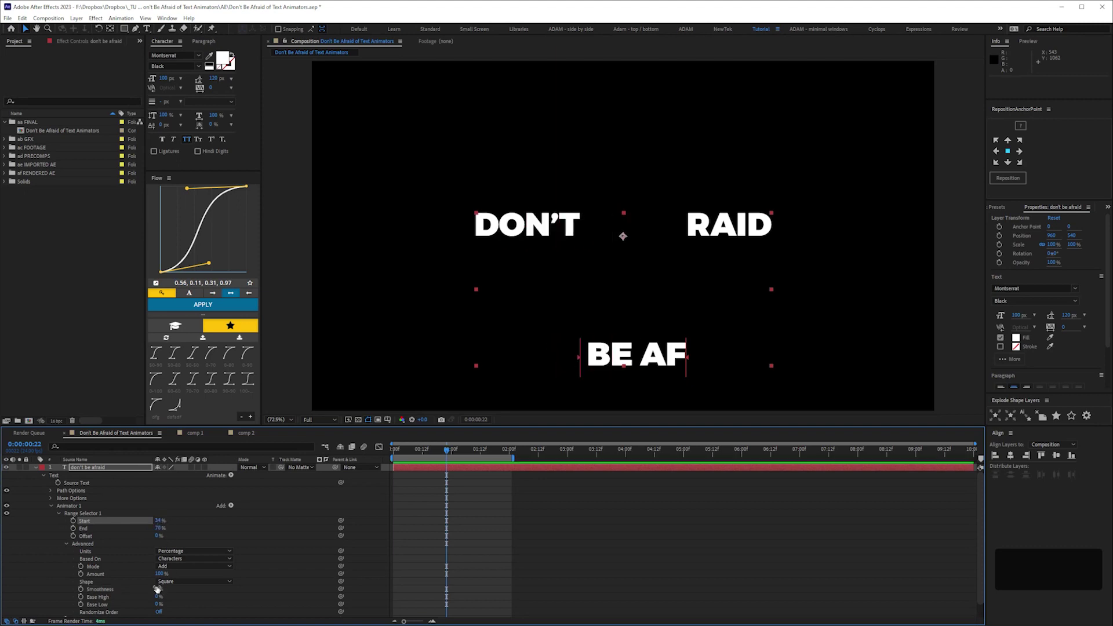
left_click_drag(157, 590, 200, 586)
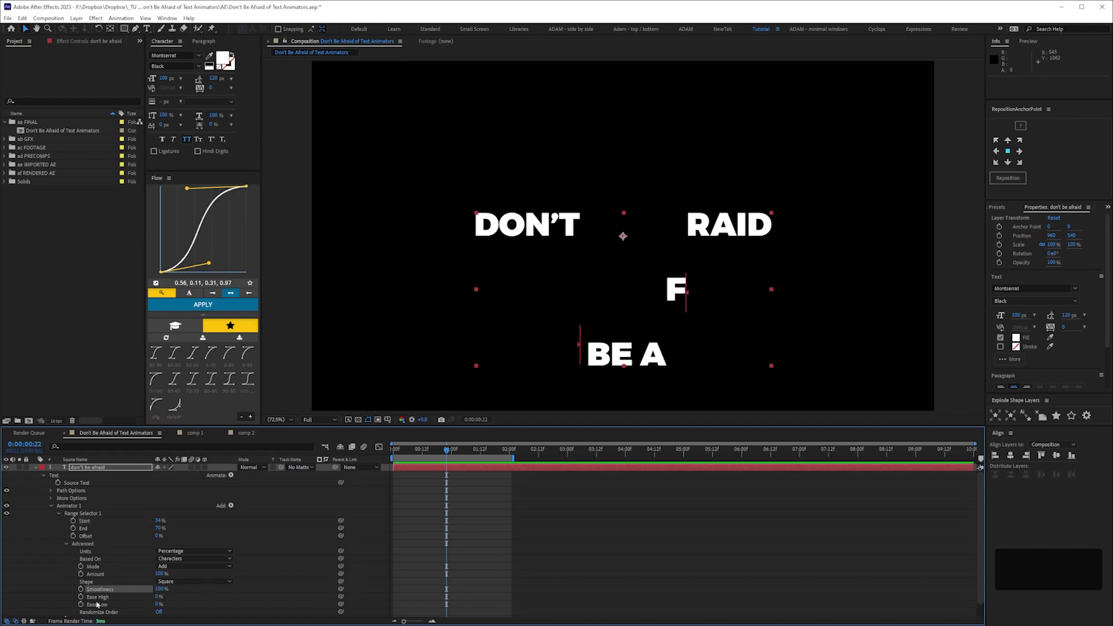
Step: Set Range Selector 1's End to 100% and keyframe its Start at 0% on the composition's first frame
left_click(66, 544)
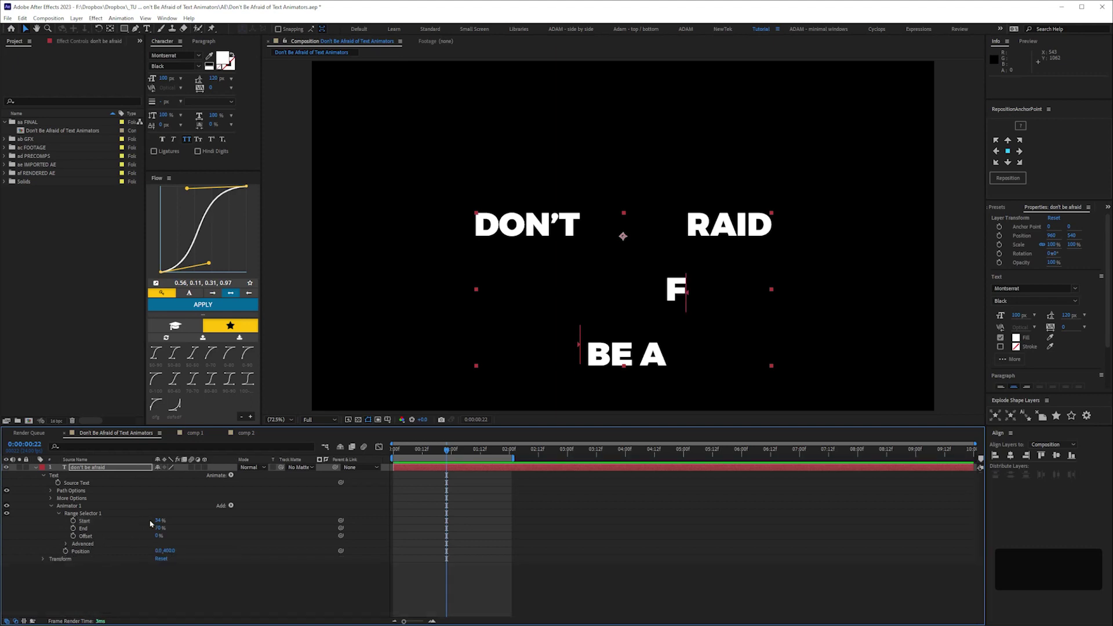
left_click_drag(160, 528, 329, 521)
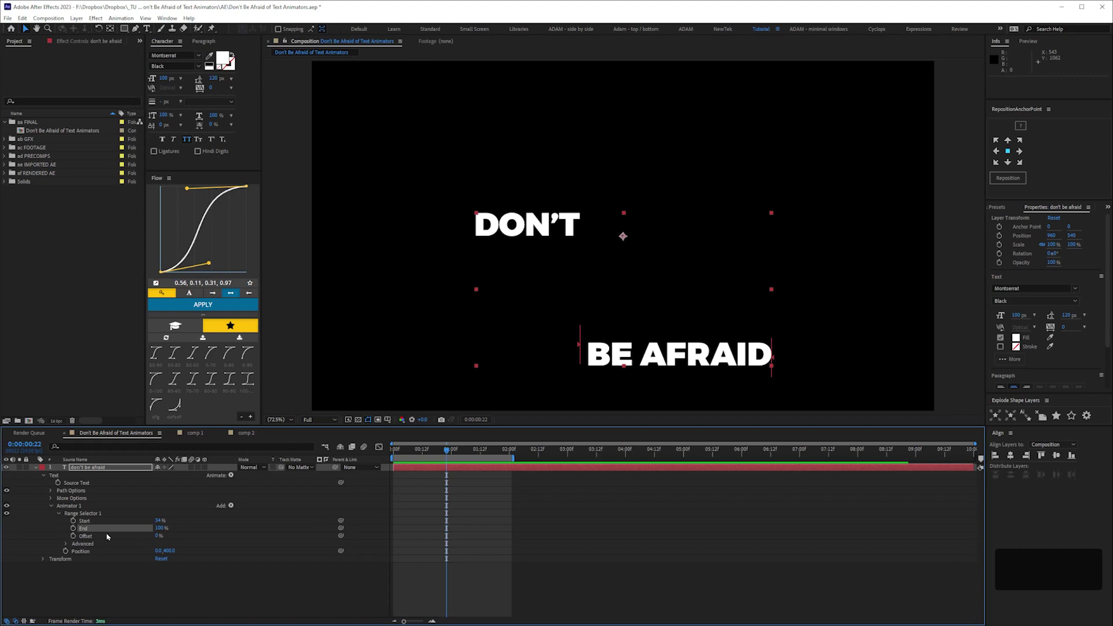
key("Home")
left_click(157, 521)
type("0")
key("Return")
left_click(73, 520)
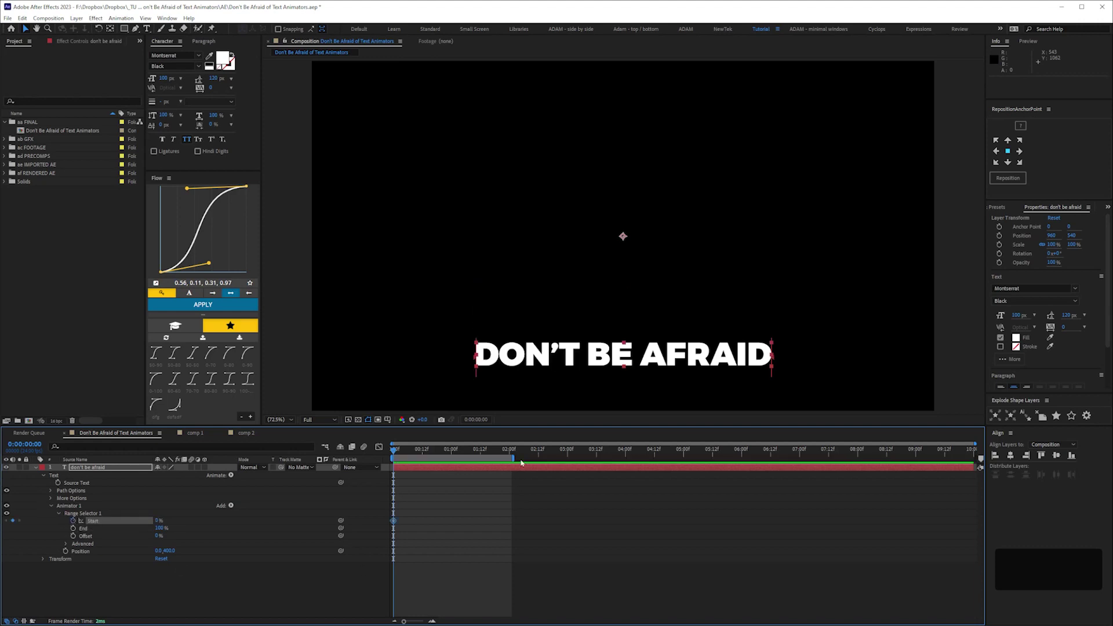
Step: Add a 100% Start keyframe at 0:00:01:12 and move it earlier to 0:00:01:00
left_click(480, 455)
left_click_drag(158, 520, 657, 534)
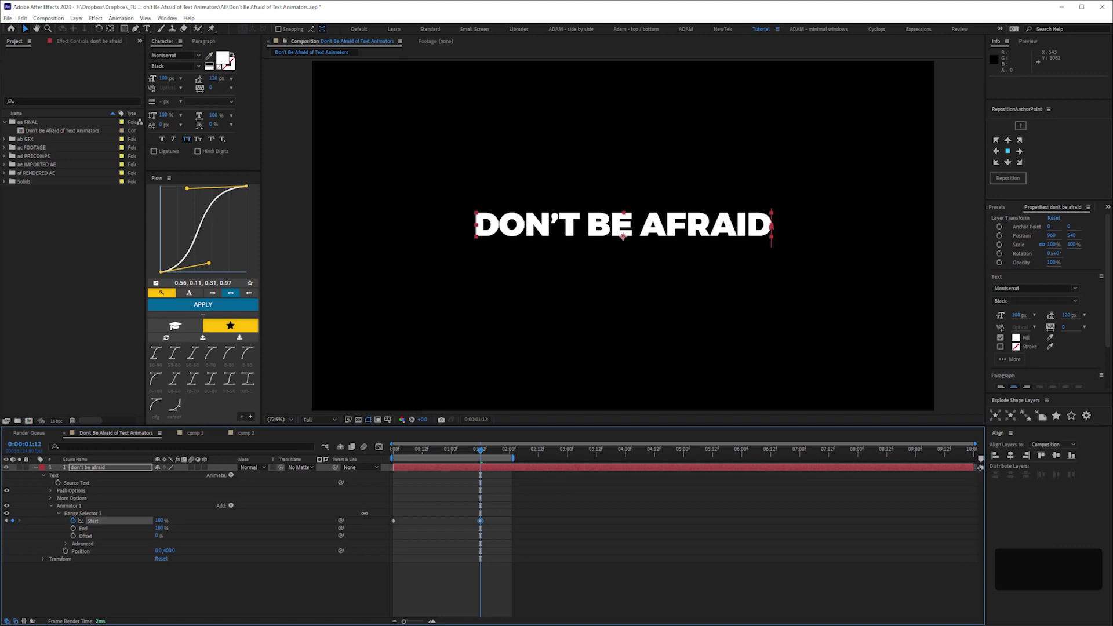
left_click(450, 456)
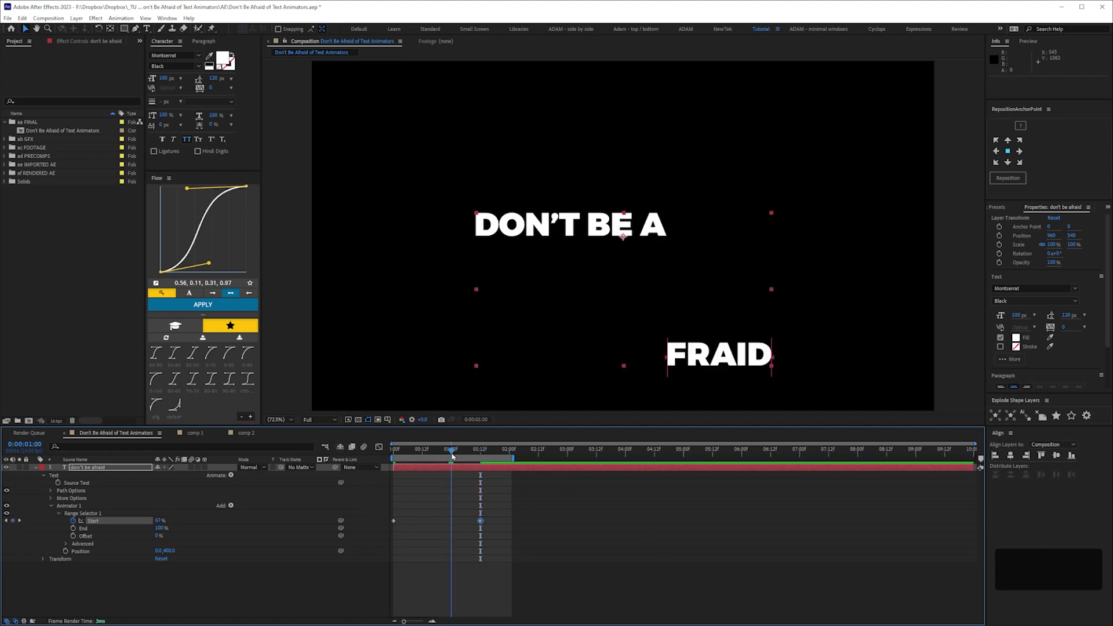
left_click(481, 520)
left_click_drag(481, 521, 452, 521)
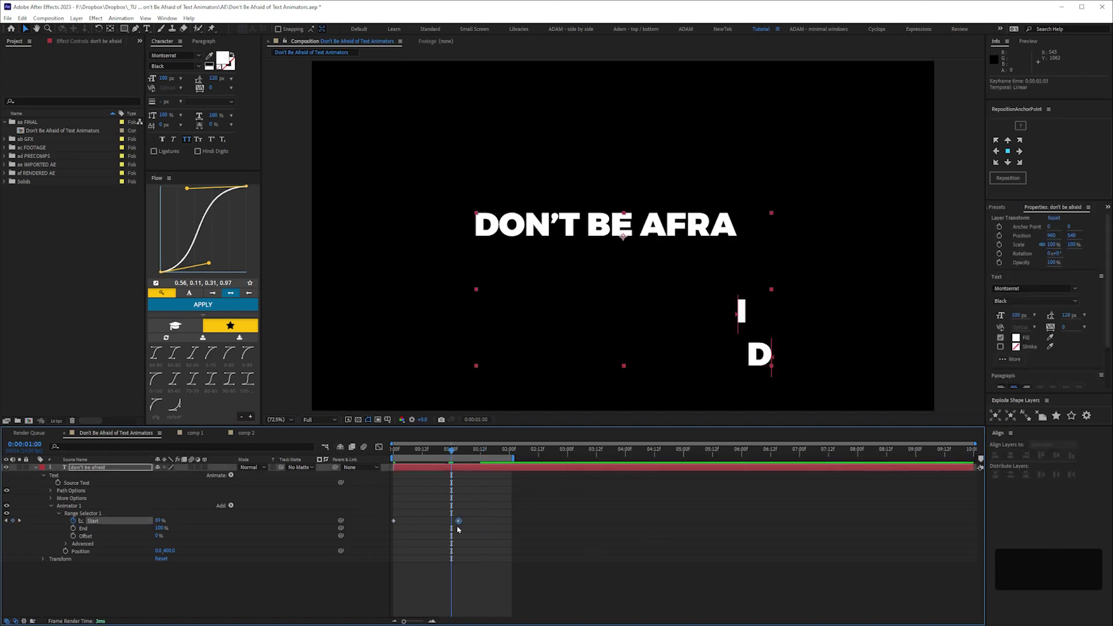
Step: Preview the letter-by-letter animation and inspect the text at 0:00:00:13
key("KP_0")
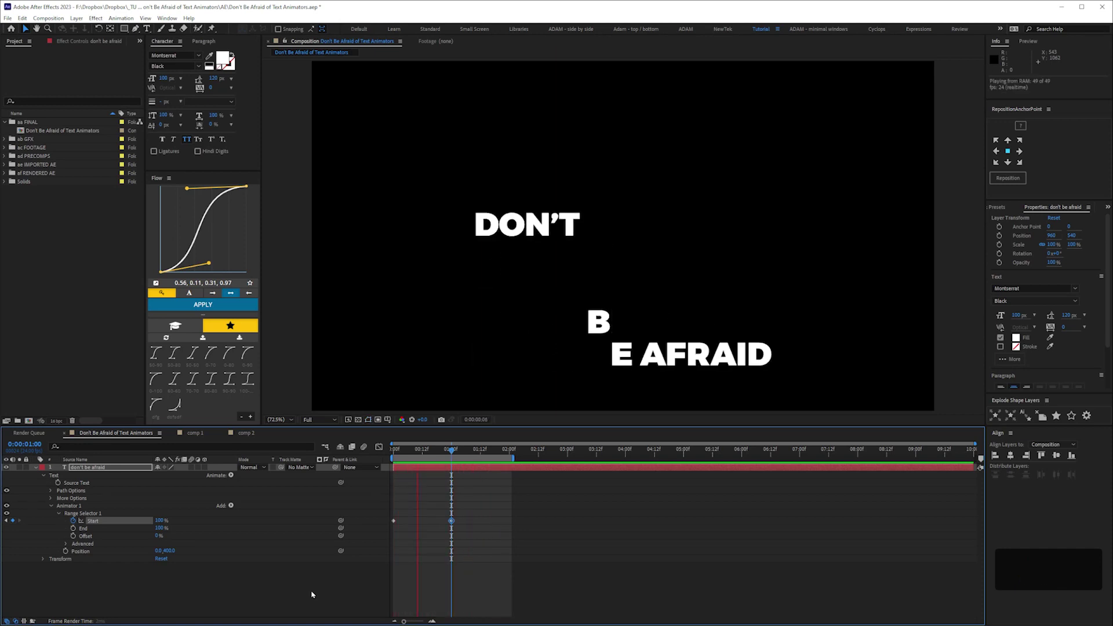
key("space")
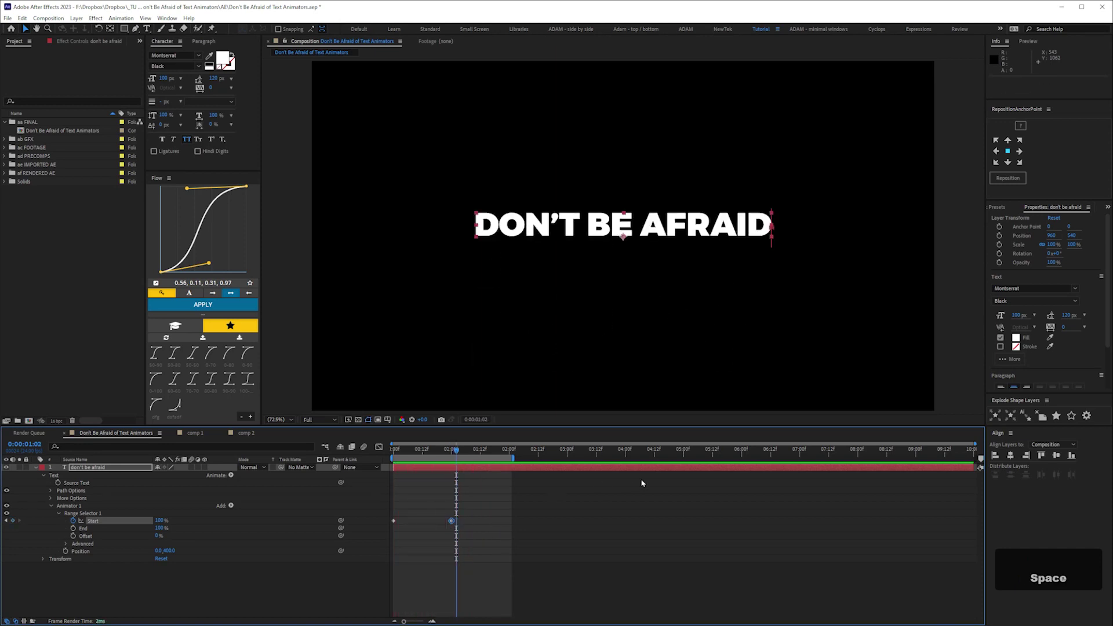
left_click_drag(425, 449, 424, 450)
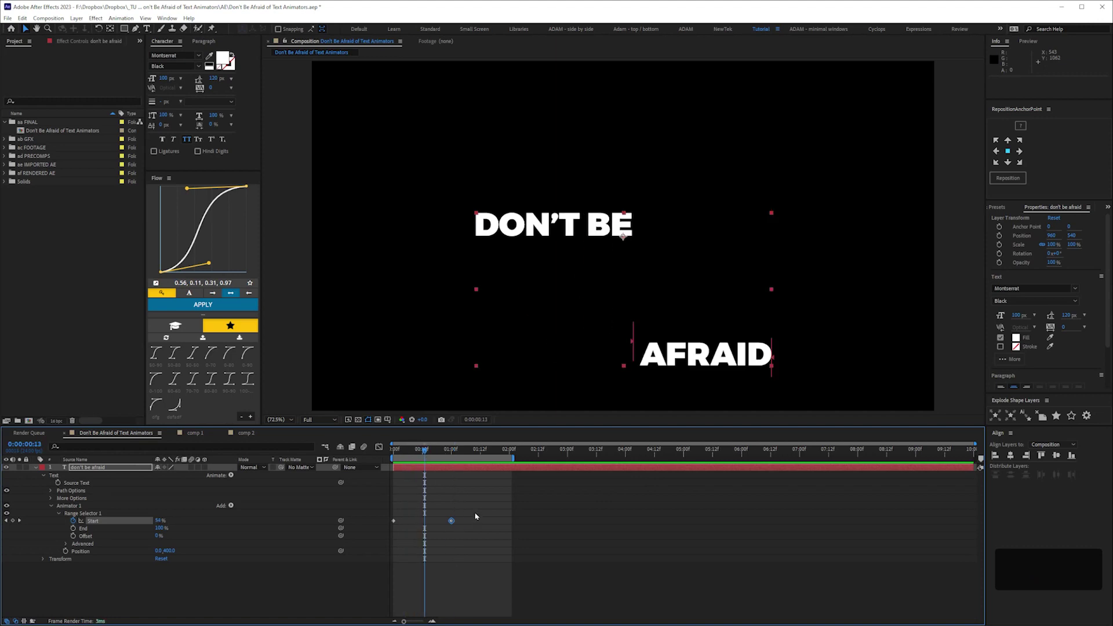
Step: Apply Easy Ease to both Start keyframes and lengthen the last keyframe's incoming handle in the graph editor
left_click_drag(477, 512, 367, 551)
key("F9")
left_click(378, 447)
left_click_drag(432, 474, 386, 470)
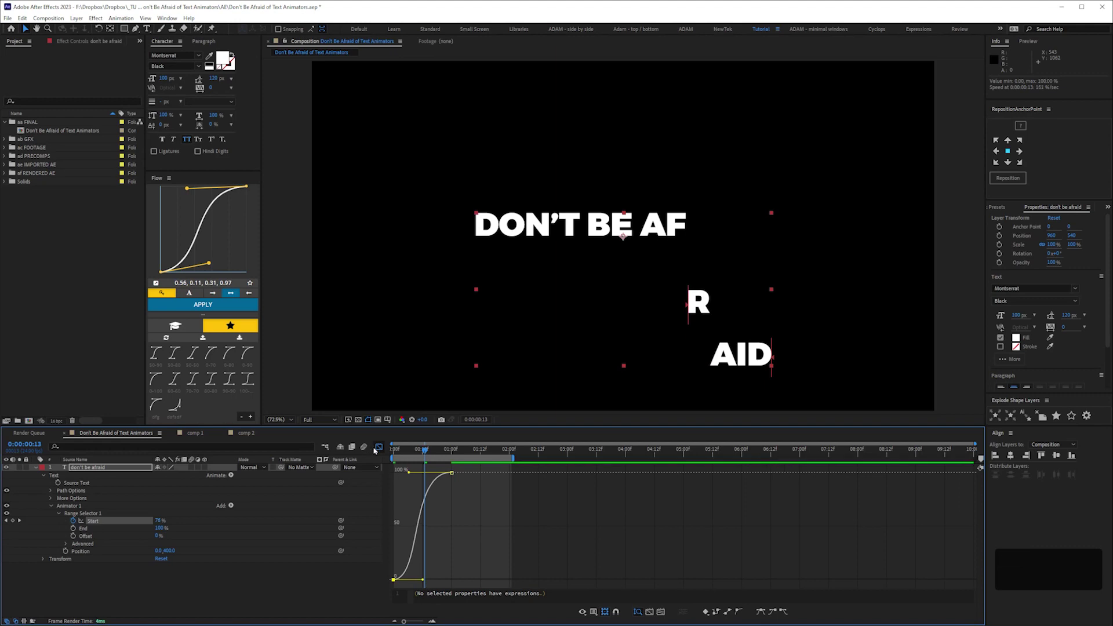
left_click(378, 446)
left_click(380, 561)
Step: Preview the eased text animation and scrub through it to 0:00:00:12
key("KP_0")
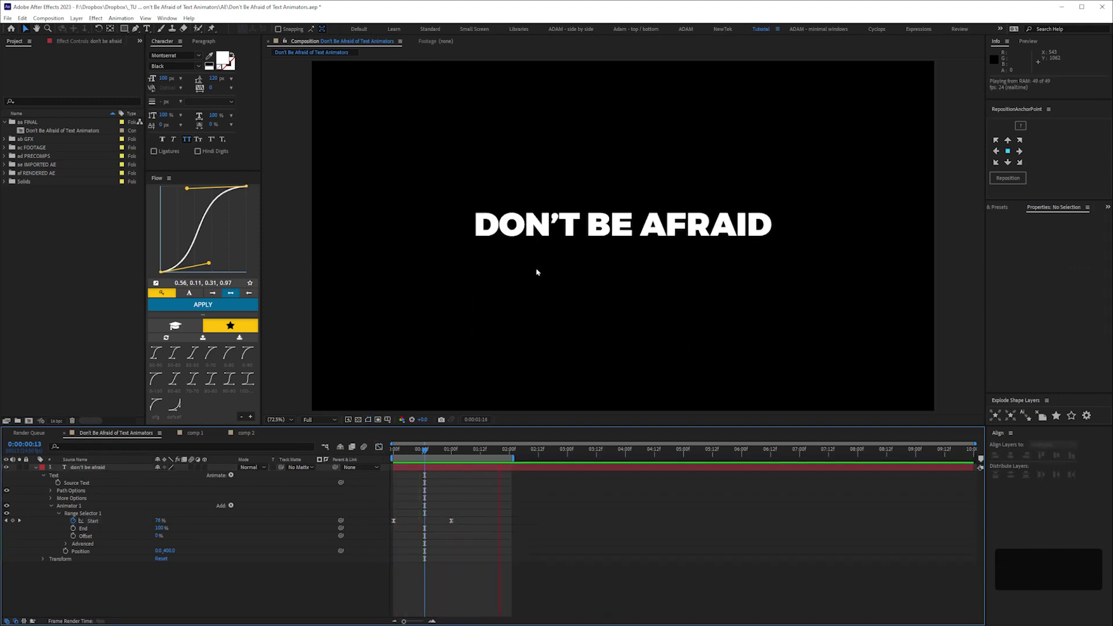
key("space")
left_click(406, 454)
left_click_drag(406, 455, 422, 453)
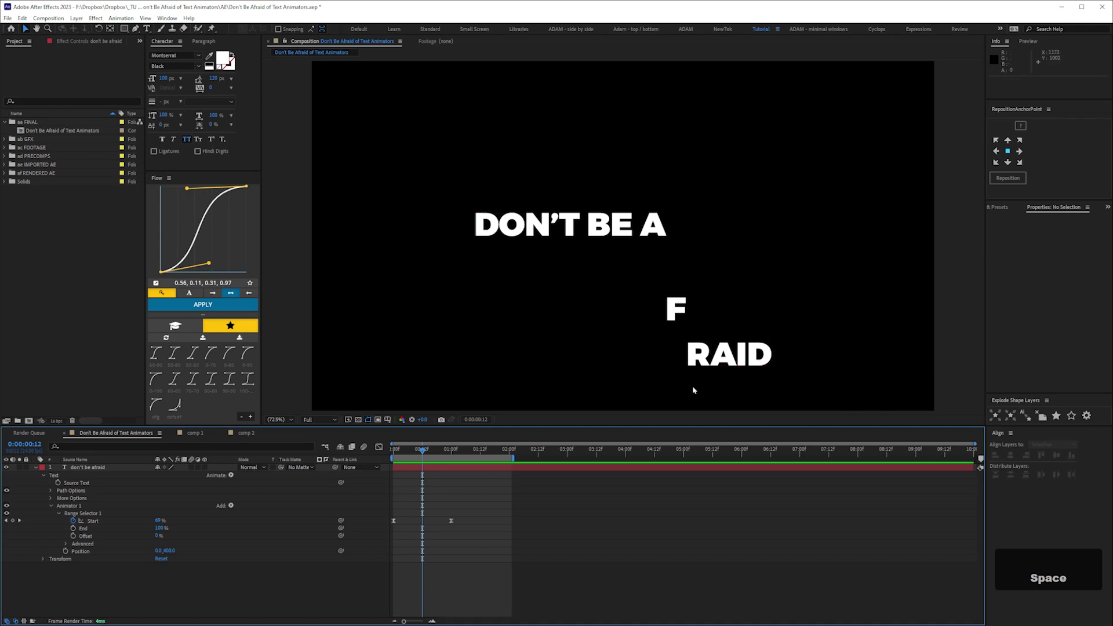
Step: Convert both Start keyframes back to linear interpolation
left_click_drag(468, 513, 371, 540)
left_click(393, 520, "ctrl")
left_click(469, 547)
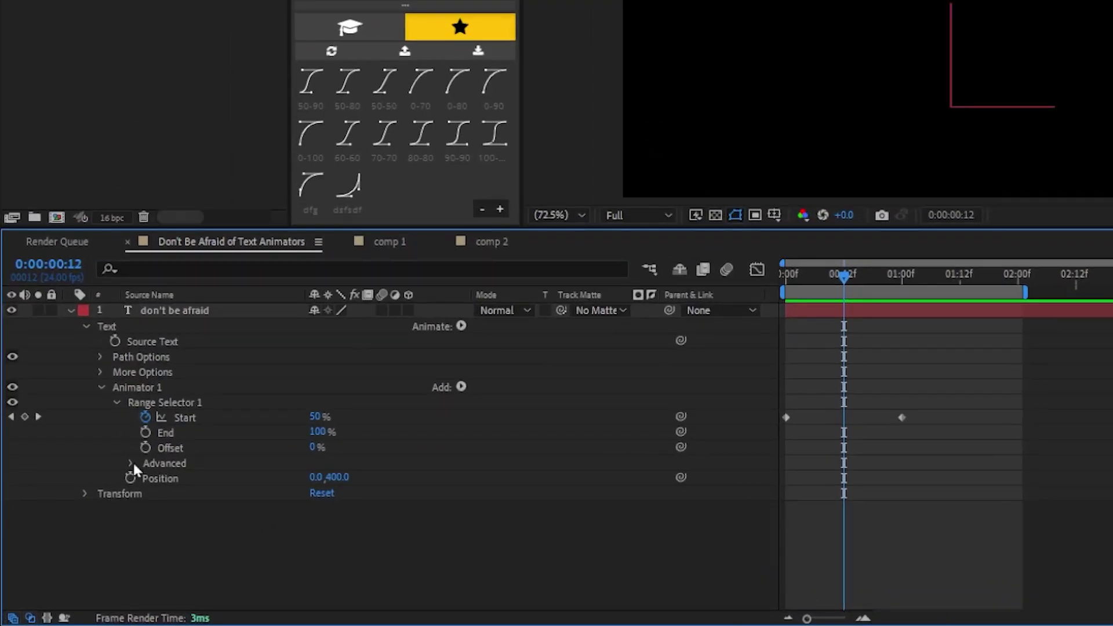
Step: Expand Range Selector 1's Advanced options and set Ease High to 100%
left_click(130, 463)
scroll(144, 516, "down", 1)
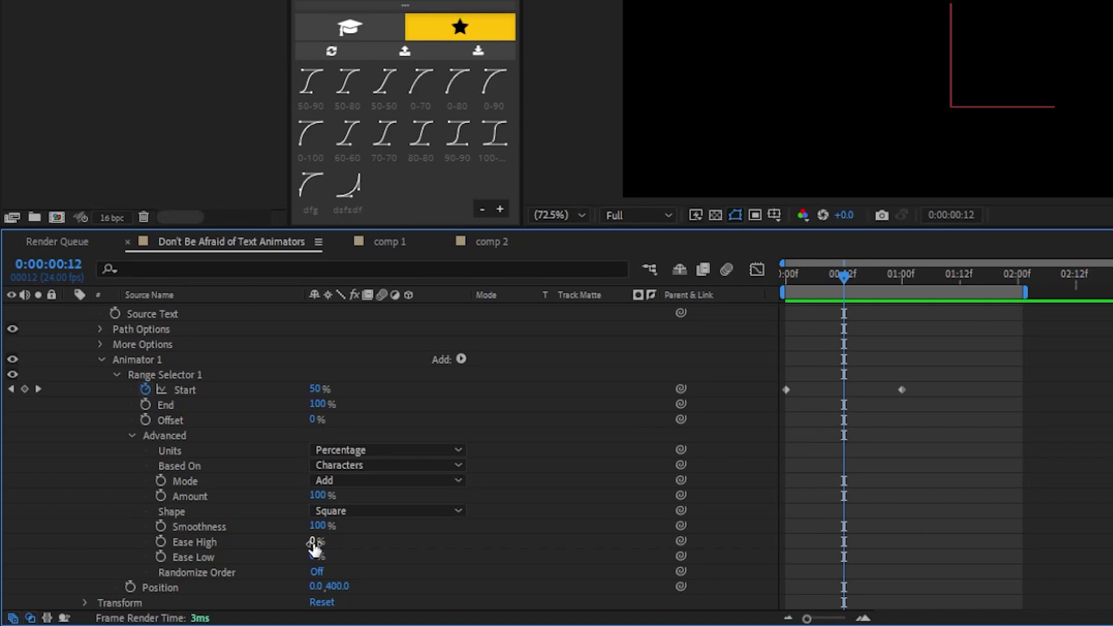
left_click_drag(316, 548, 677, 551)
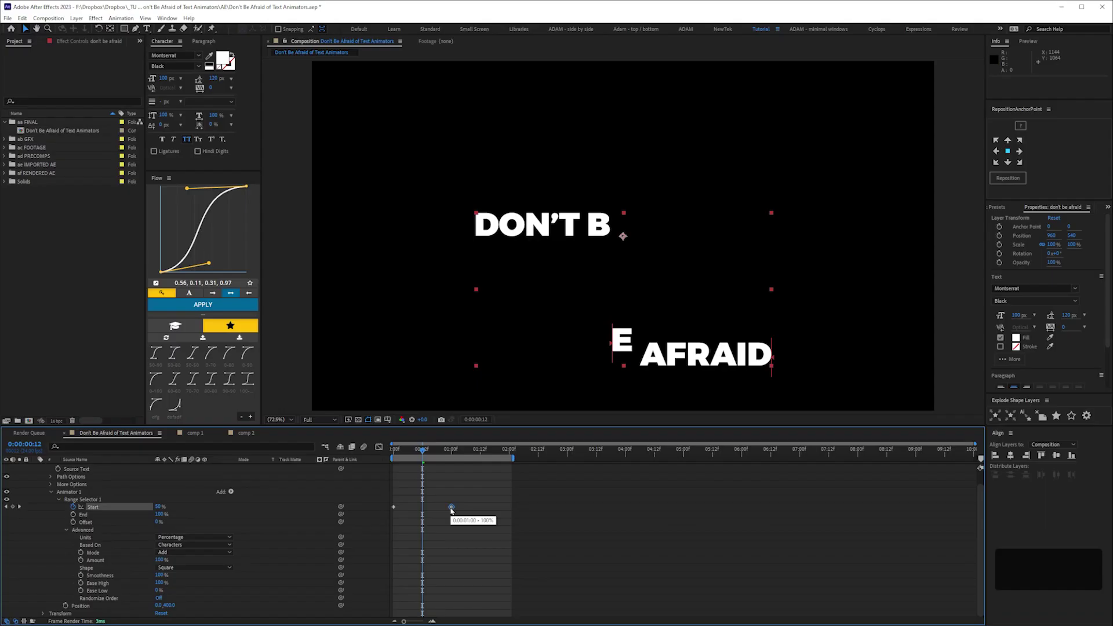
Step: Move the last Start keyframe out to 0:00:06:13 and preview the slowed-down letter movement
left_click_drag(902, 389, 1112, 425)
left_click_drag(745, 524, 772, 526)
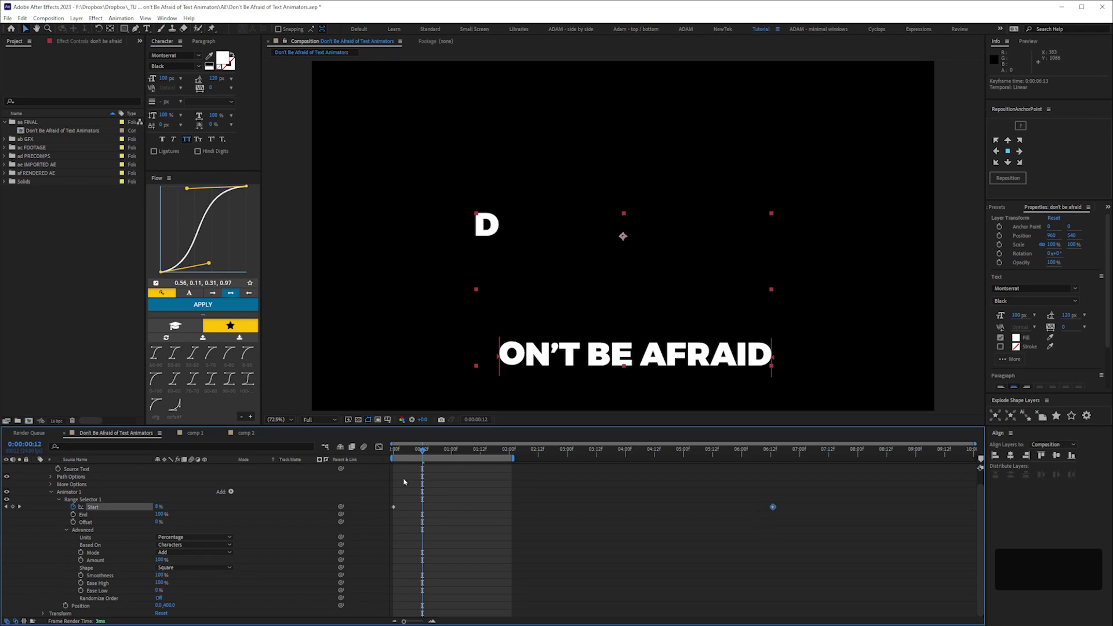
left_click(395, 451)
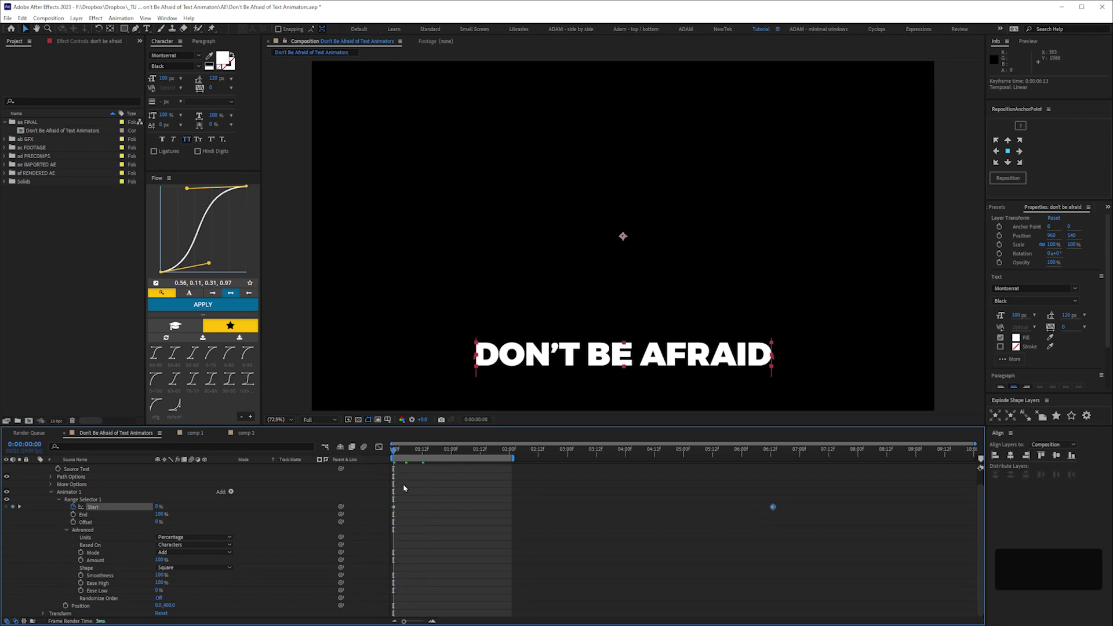
key("KP_0")
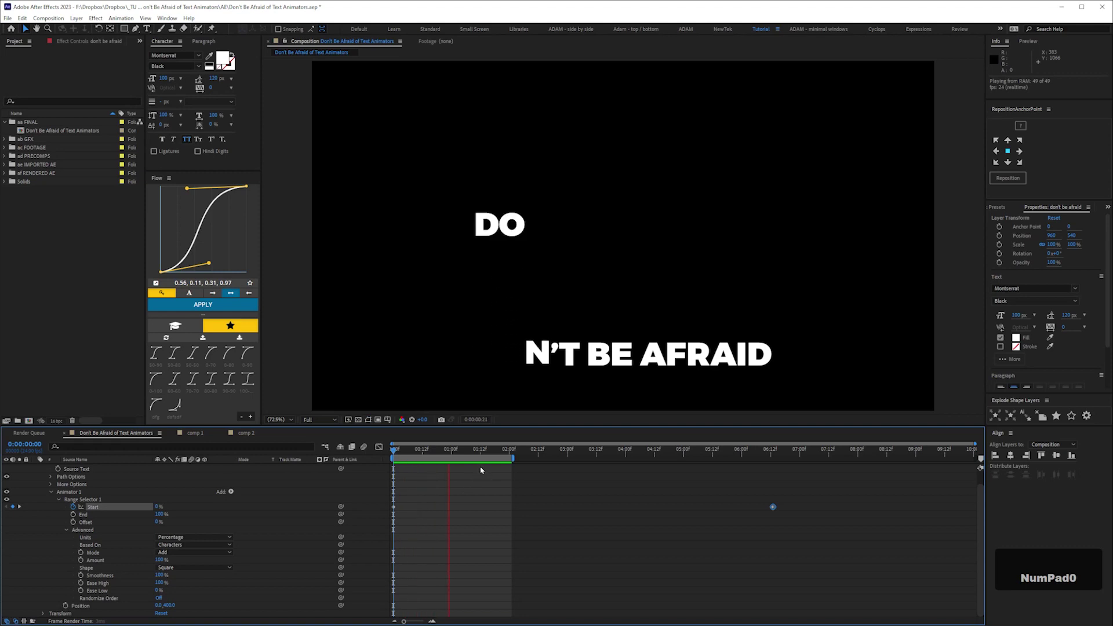
key("space")
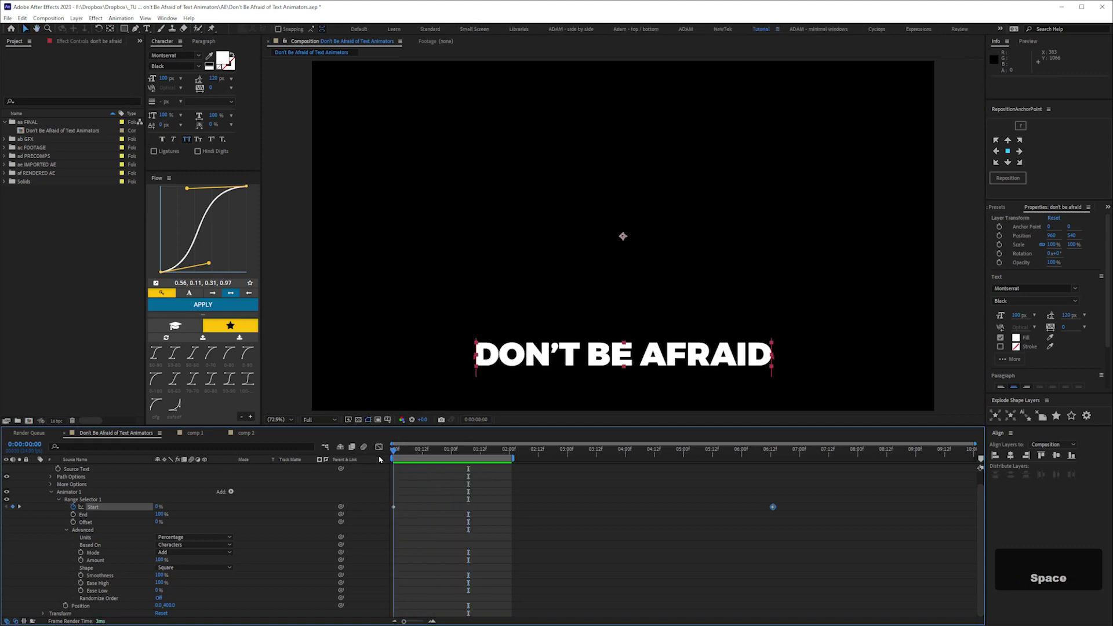
left_click_drag(394, 460, 442, 465)
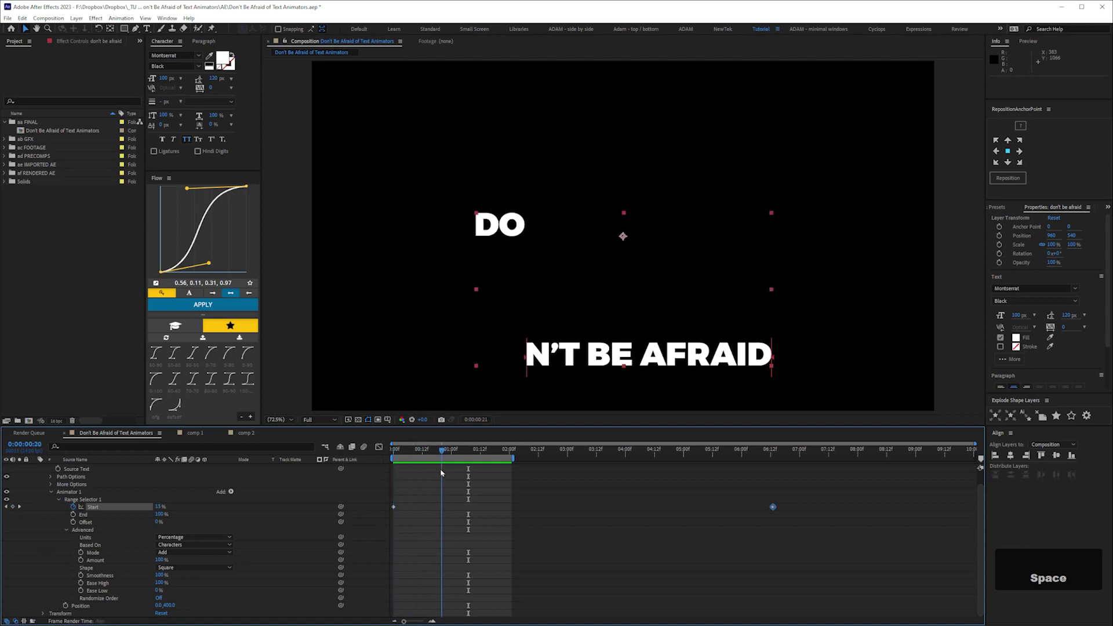
Step: Set Range Selector 1's Ease Low to 100% and preview the slowed-down letters
left_click_drag(157, 590, 265, 595)
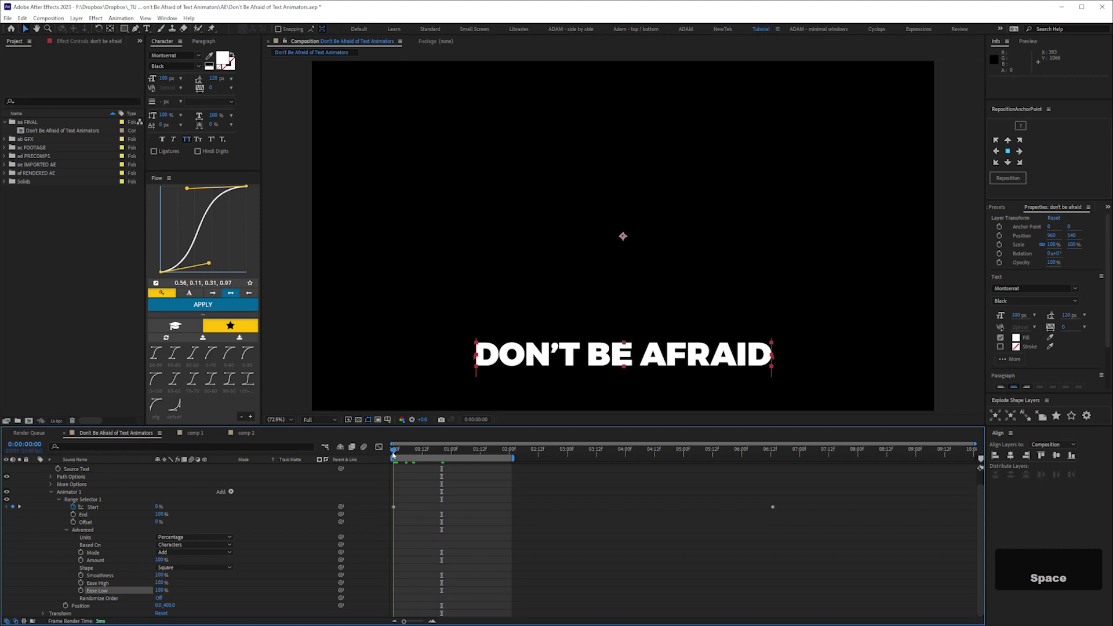
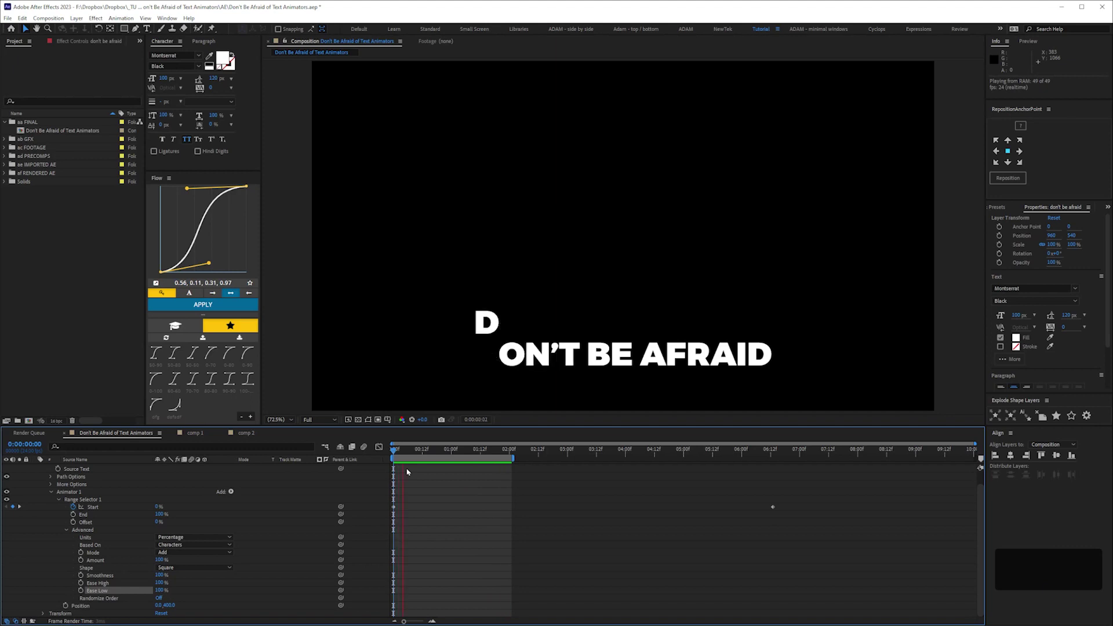
key("space")
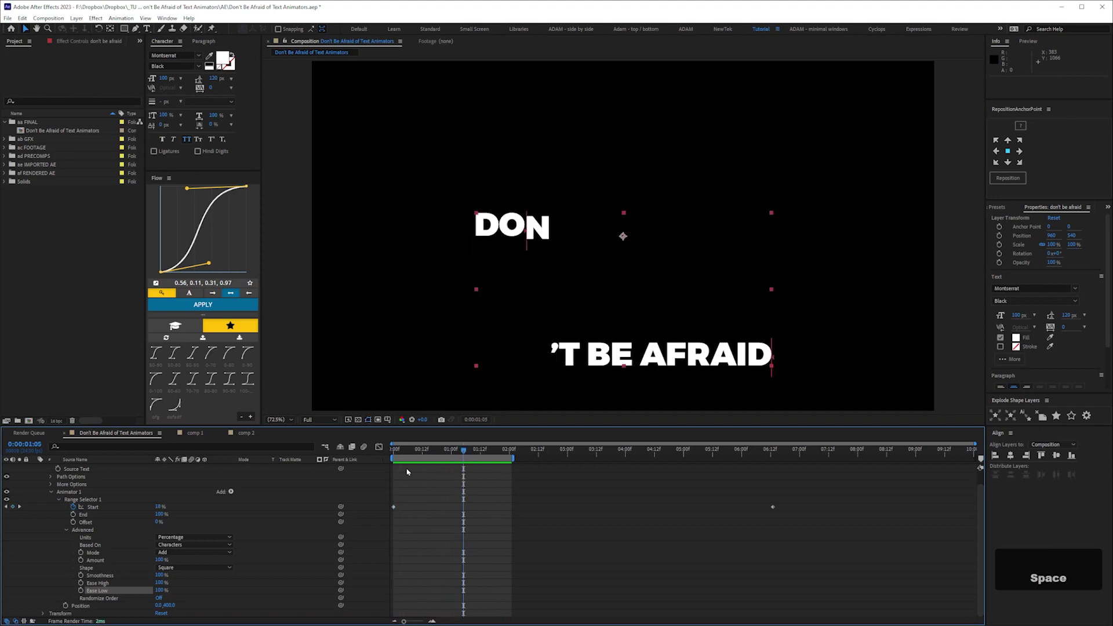
left_click(407, 472)
key("space")
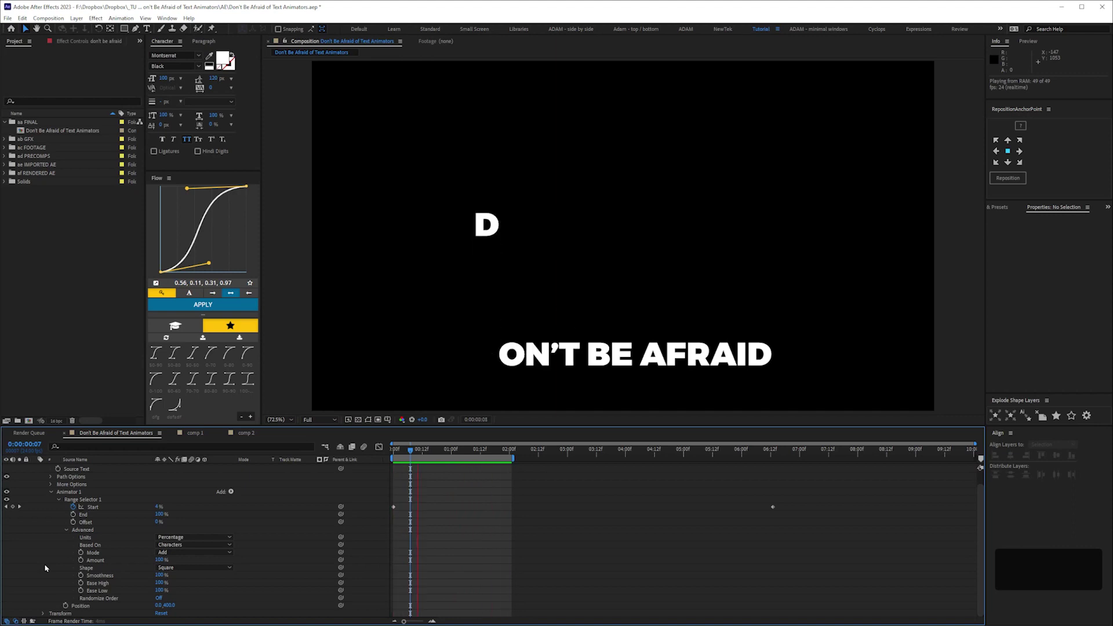
key("space")
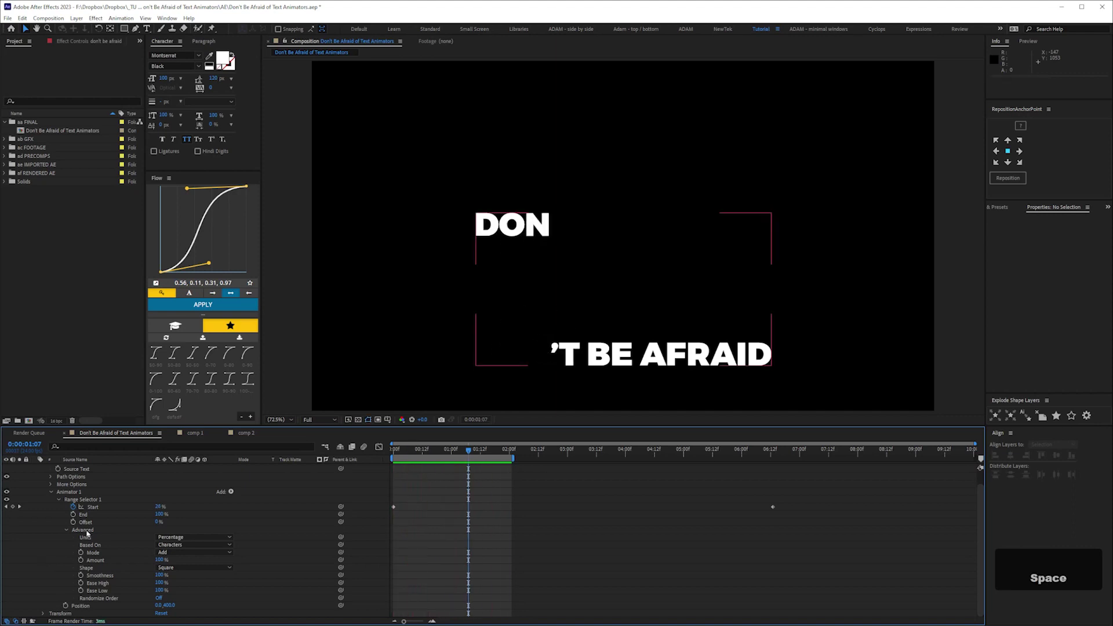
Step: Move the last Start keyframe back to 0:00:00:23 and preview the animation at this speed
left_click_drag(411, 452, 441, 452)
left_click_drag(771, 508, 449, 522)
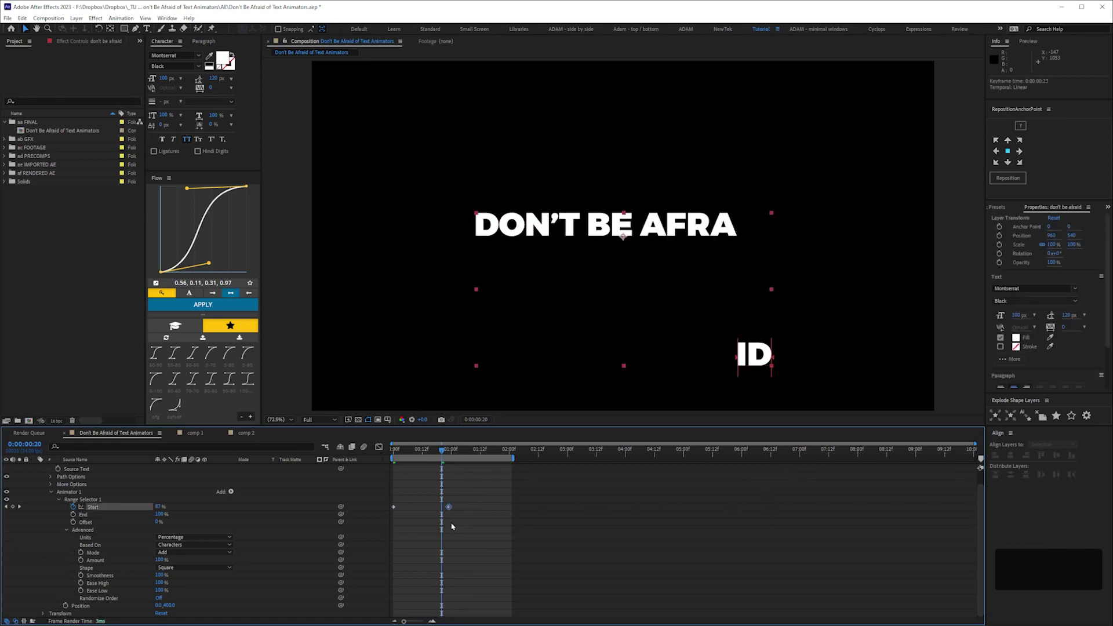
left_click(42, 564)
key("KP_0")
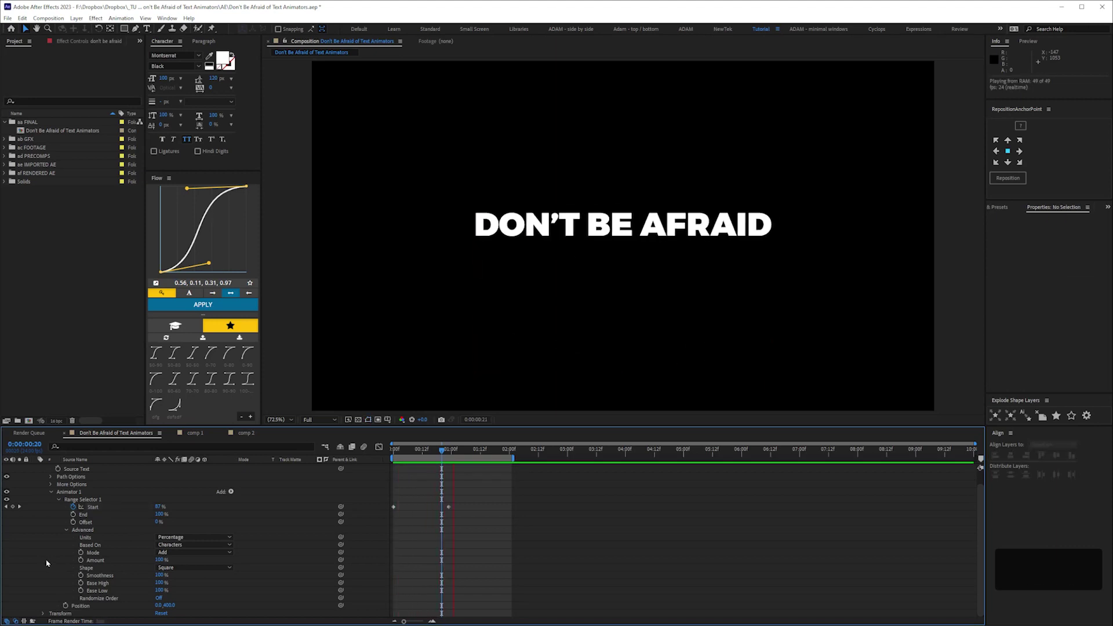
key("space")
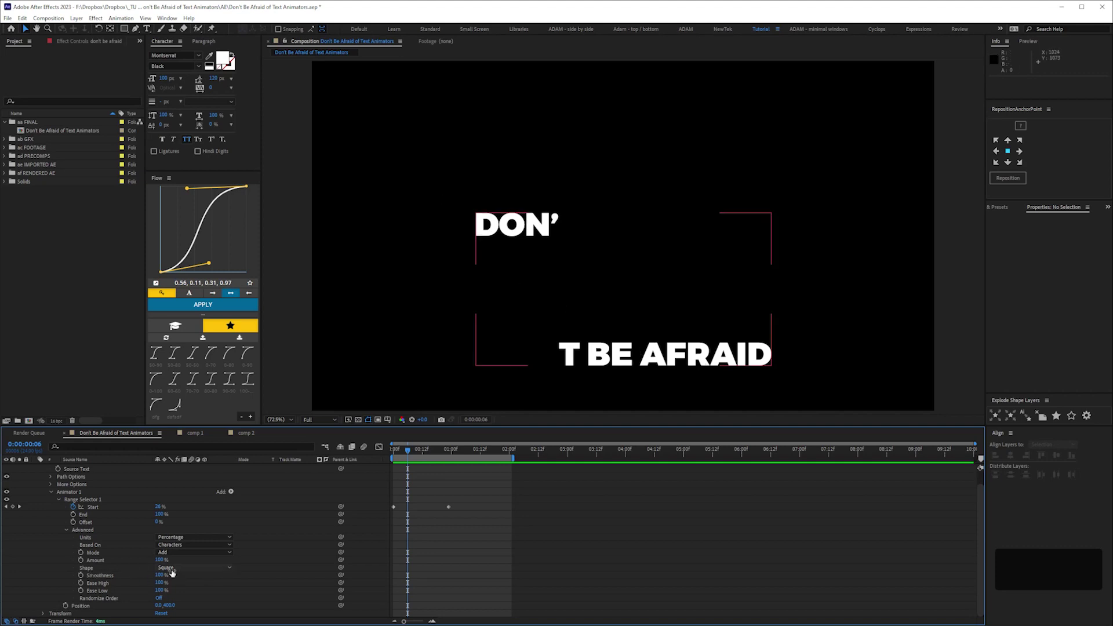
Step: Collapse the text layer's properties, reveal only the modified ones, and open the Ease High value for editing
left_click(67, 530)
left_click(59, 514)
left_click(51, 506)
left_click(123, 592)
left_click(105, 527)
left_click(36, 468)
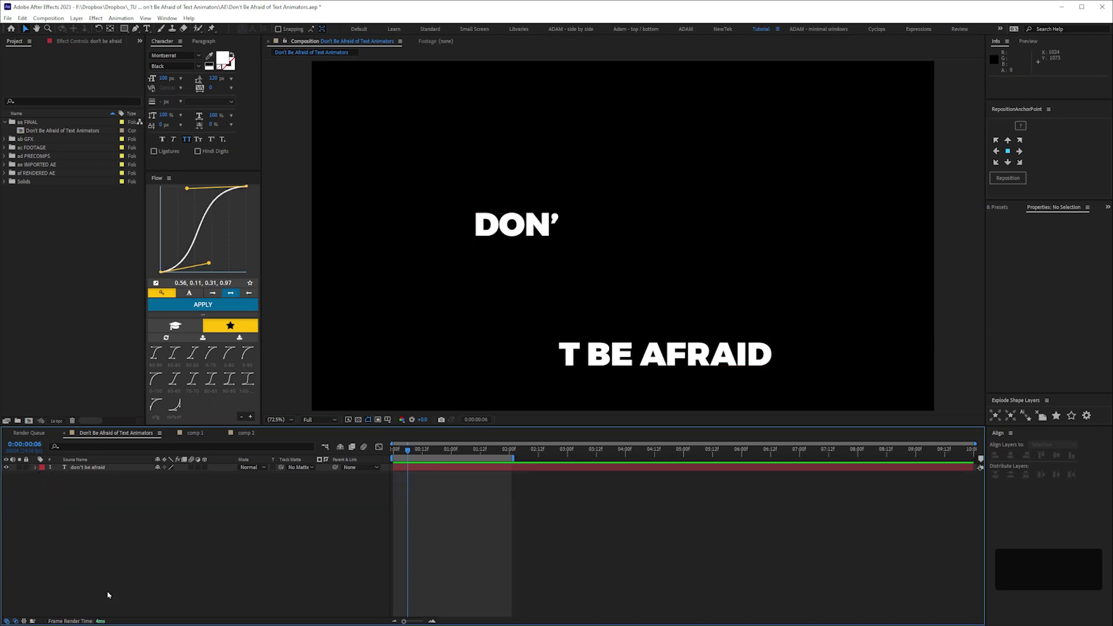
key("u")
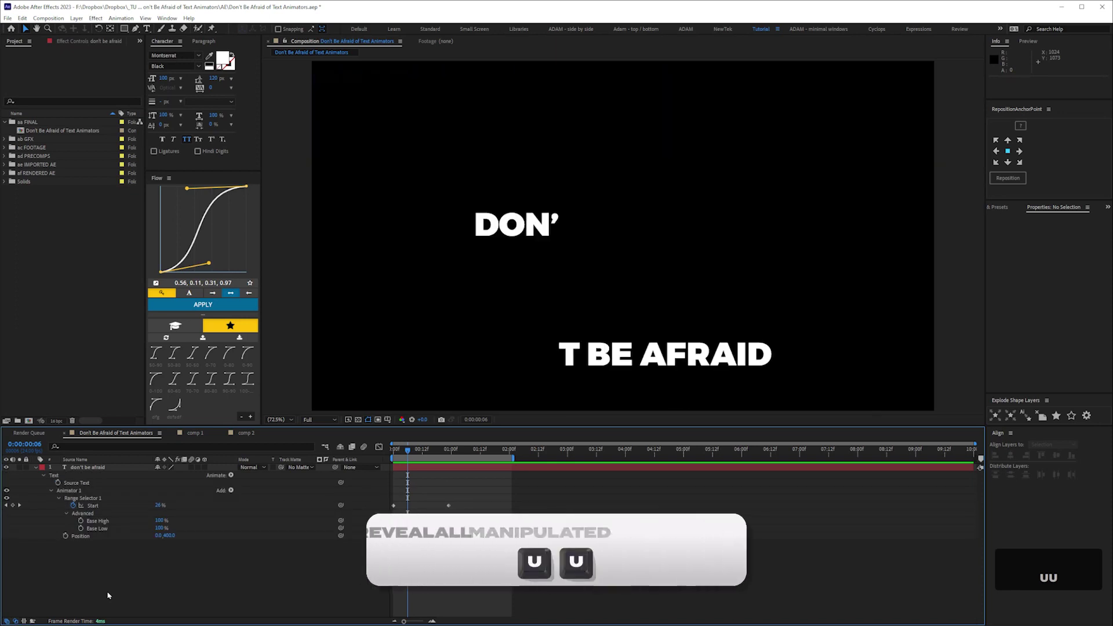
left_click(160, 521)
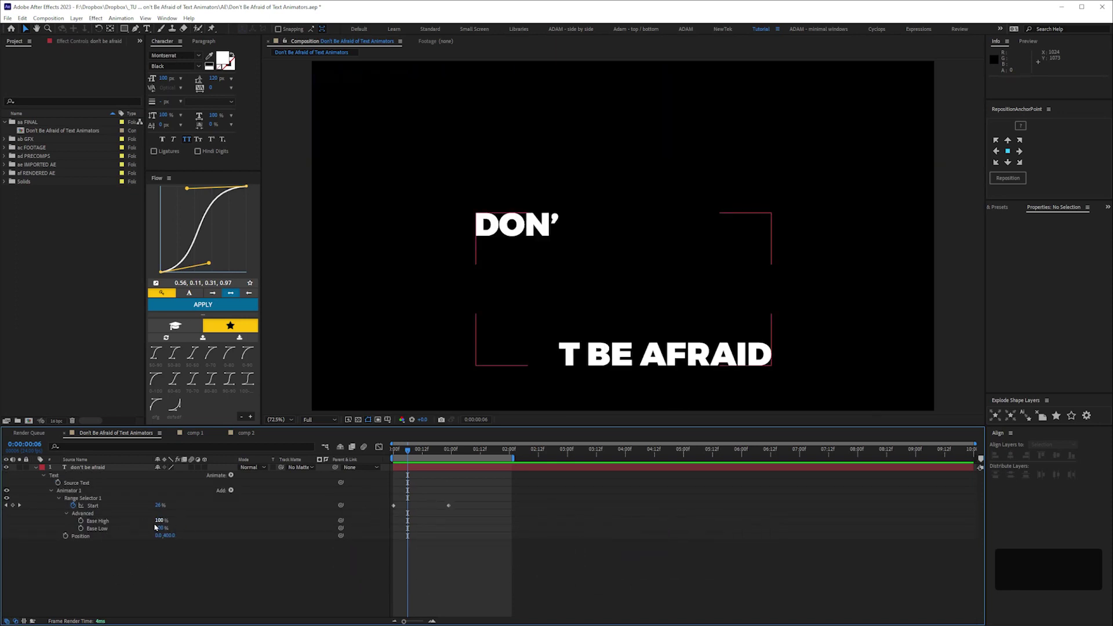
key("Return")
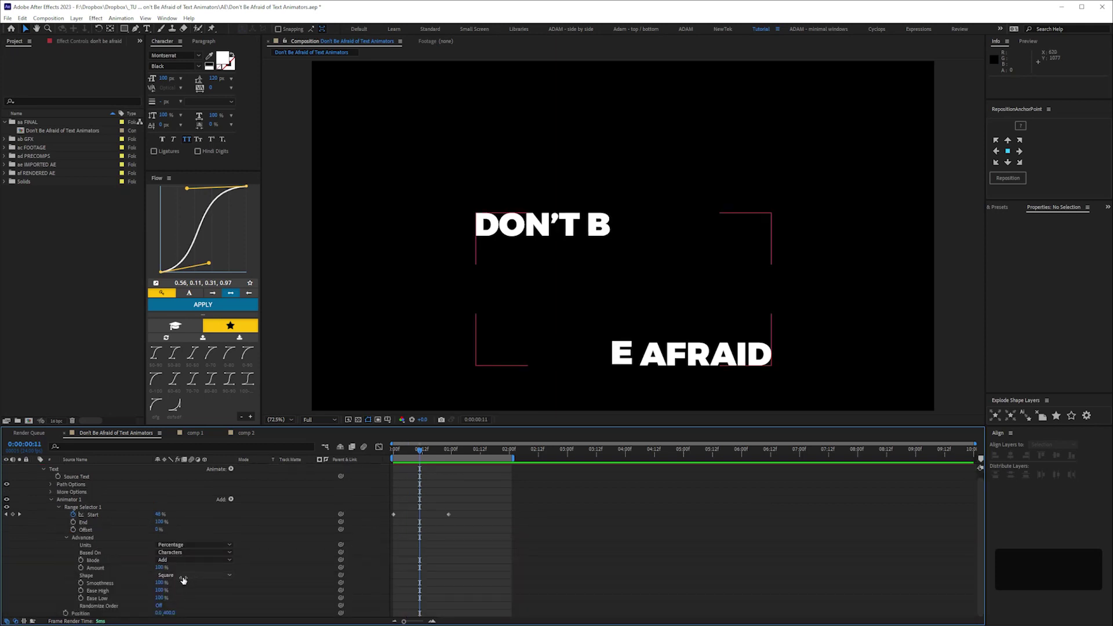
Step: Set Range Selector 1's Shape to Ramp Up and preview the text animation
left_click(183, 579)
left_click(188, 527)
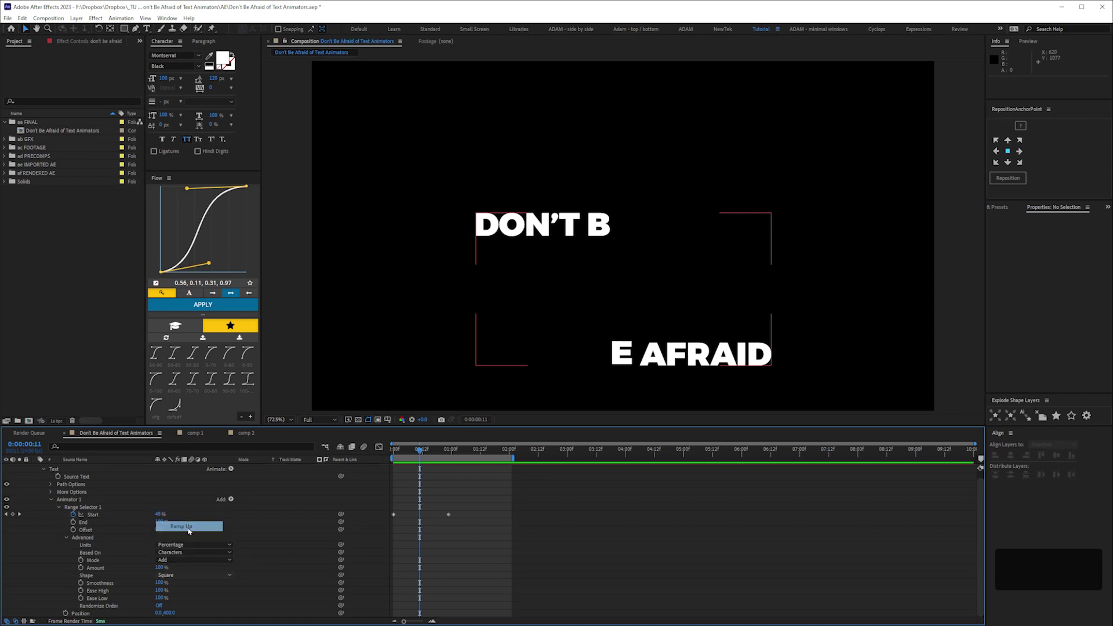
key("space")
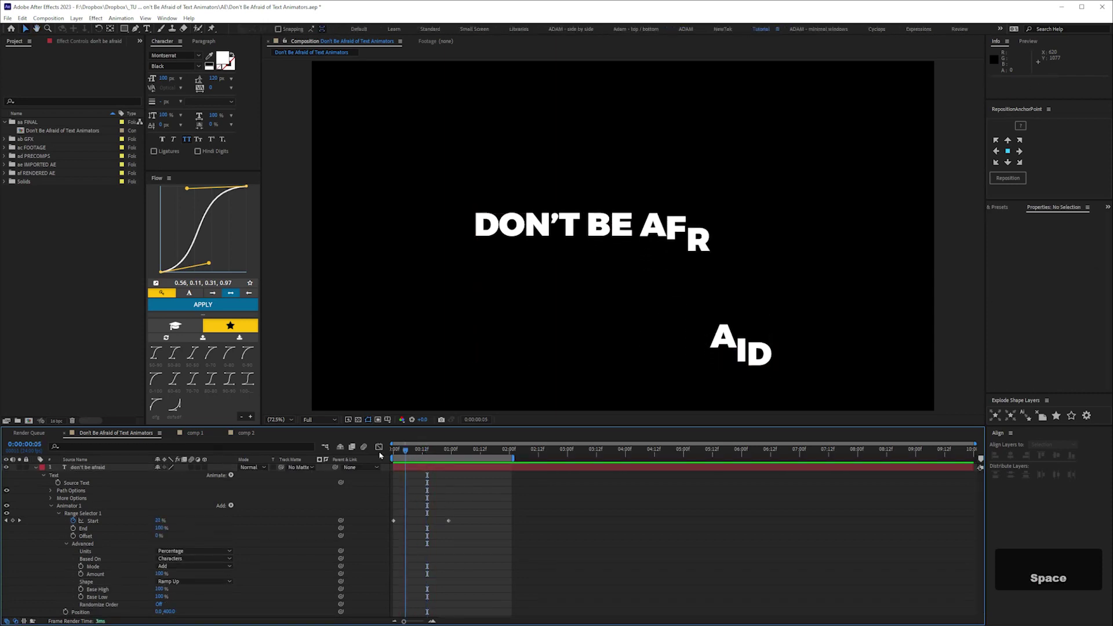
key("space")
left_click(437, 467)
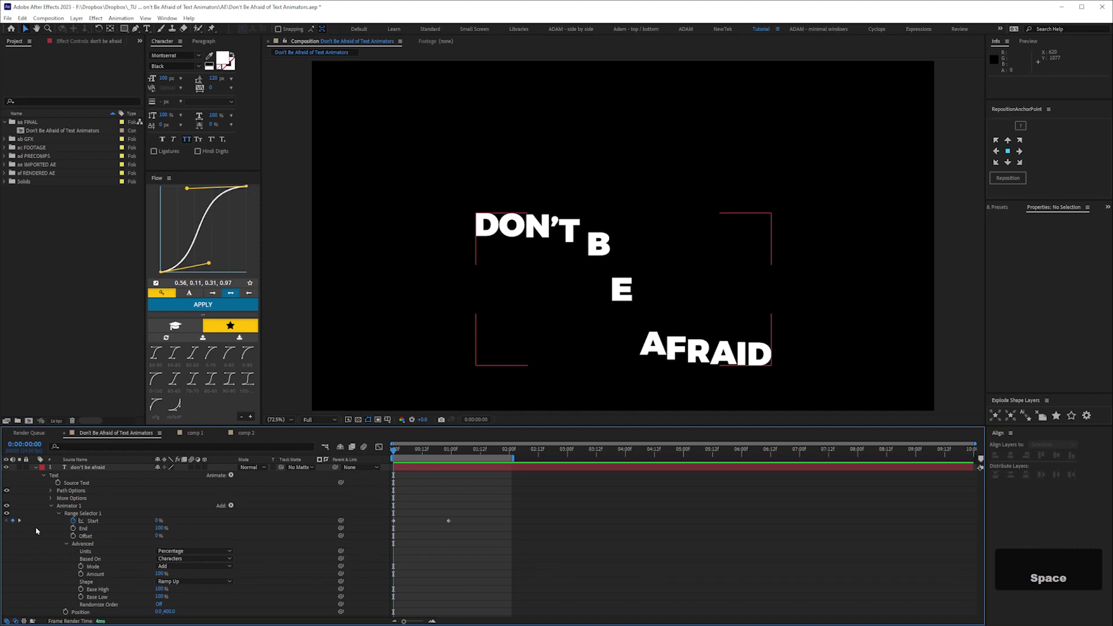
Step: Remove Range Selector 1's Start keyframes and add an Offset keyframe at the beginning with a value near -100%
left_click(73, 521)
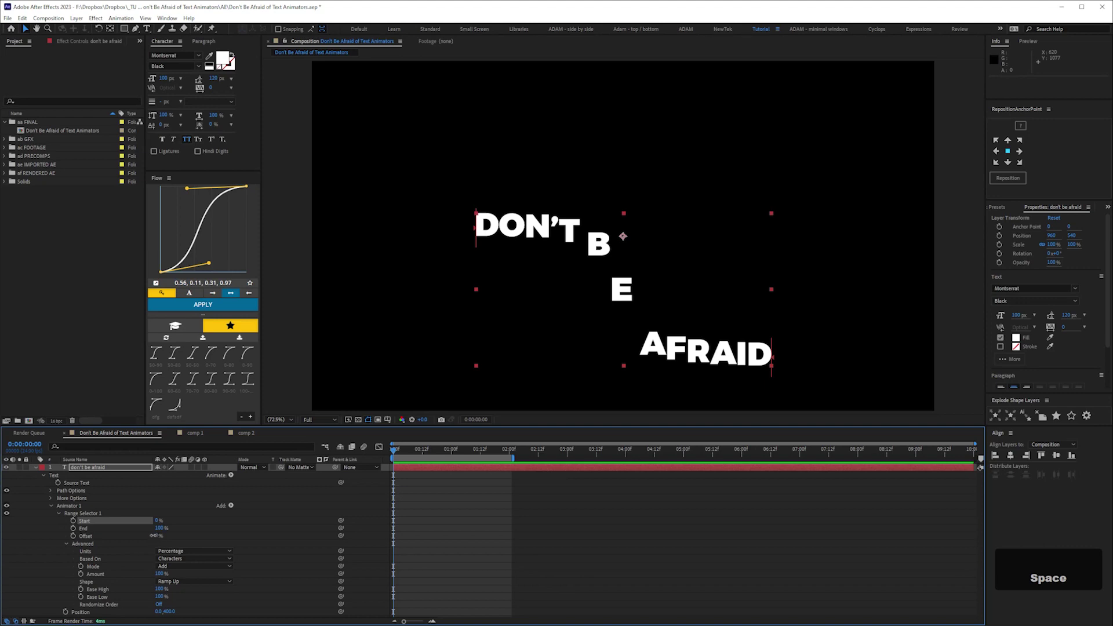
left_click_drag(156, 535, 2, 536)
left_click(72, 536)
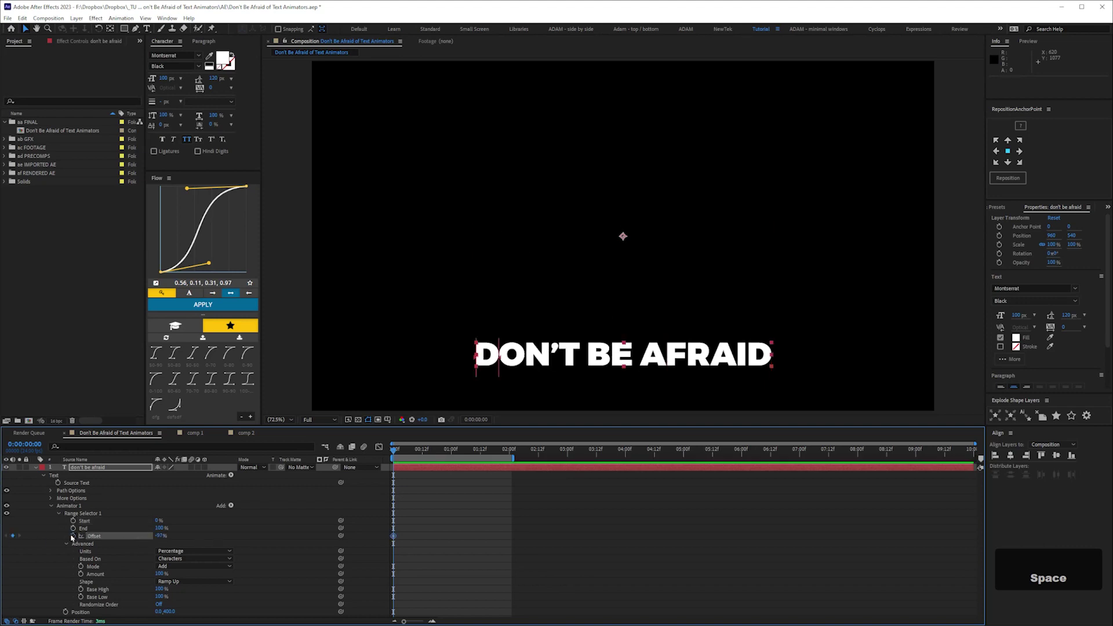
Step: Keyframe Range Selector 1's Offset from -100% at the start to 100% at 0:00:01:00, and preview the animation
left_click(451, 450)
left_click_drag(161, 537, 56, 533)
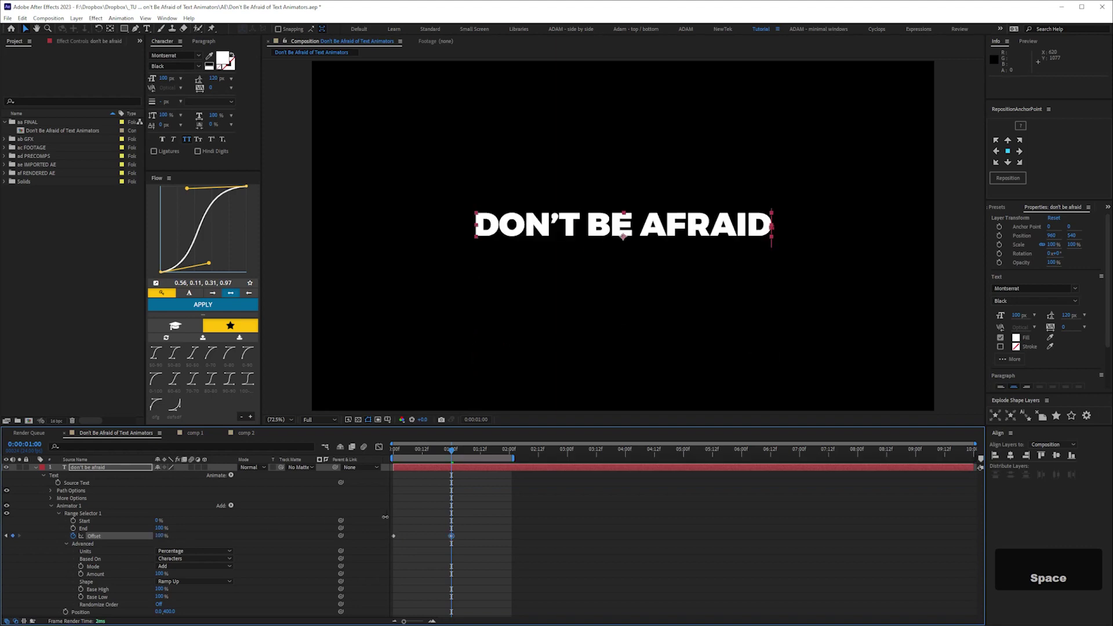
left_click(5, 537)
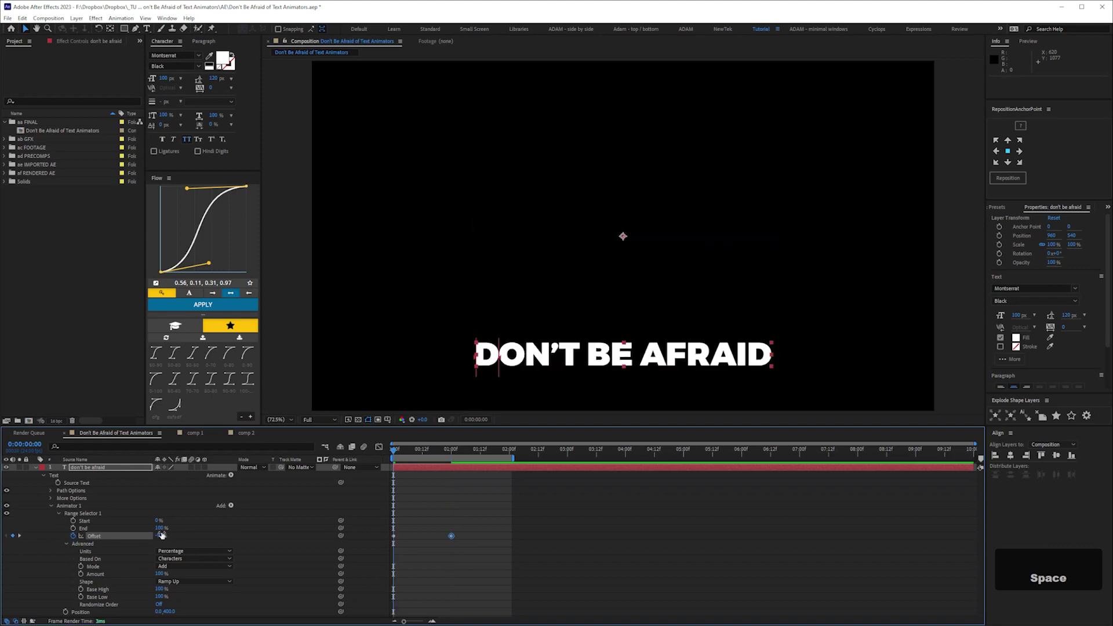
left_click(446, 575)
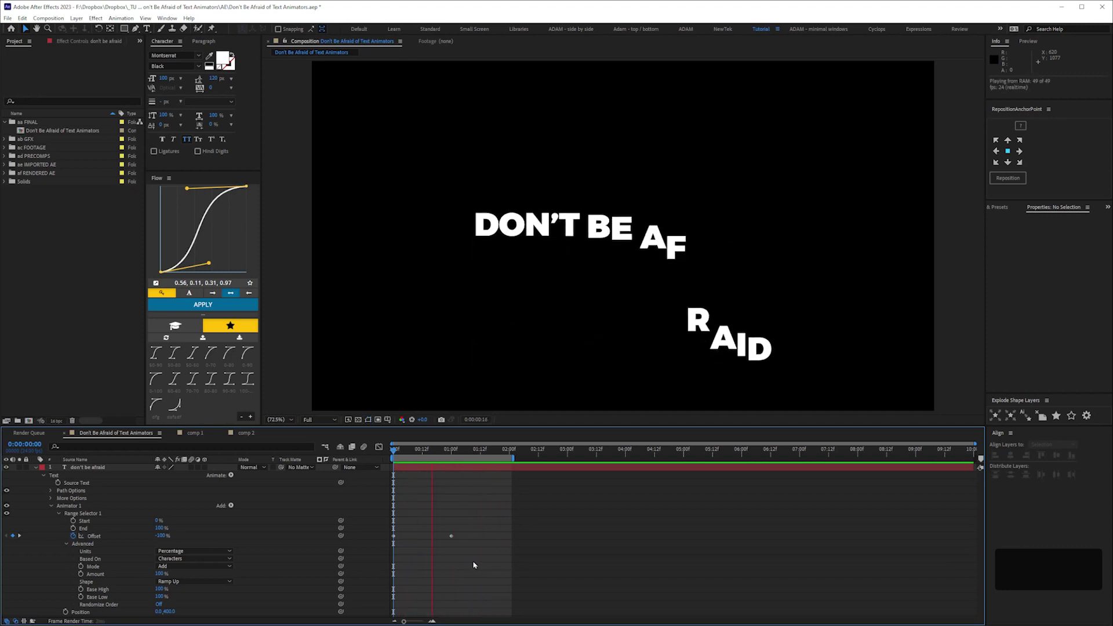
key("space")
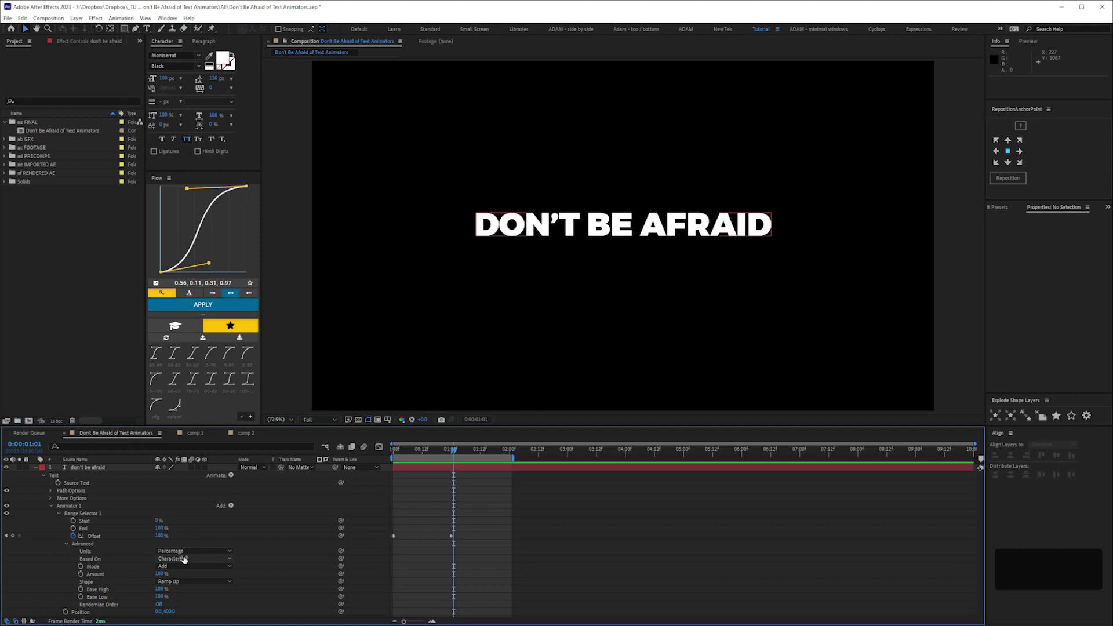
Step: Set Range Selector 1's Based On option to Words and preview the text animation
left_click(184, 560)
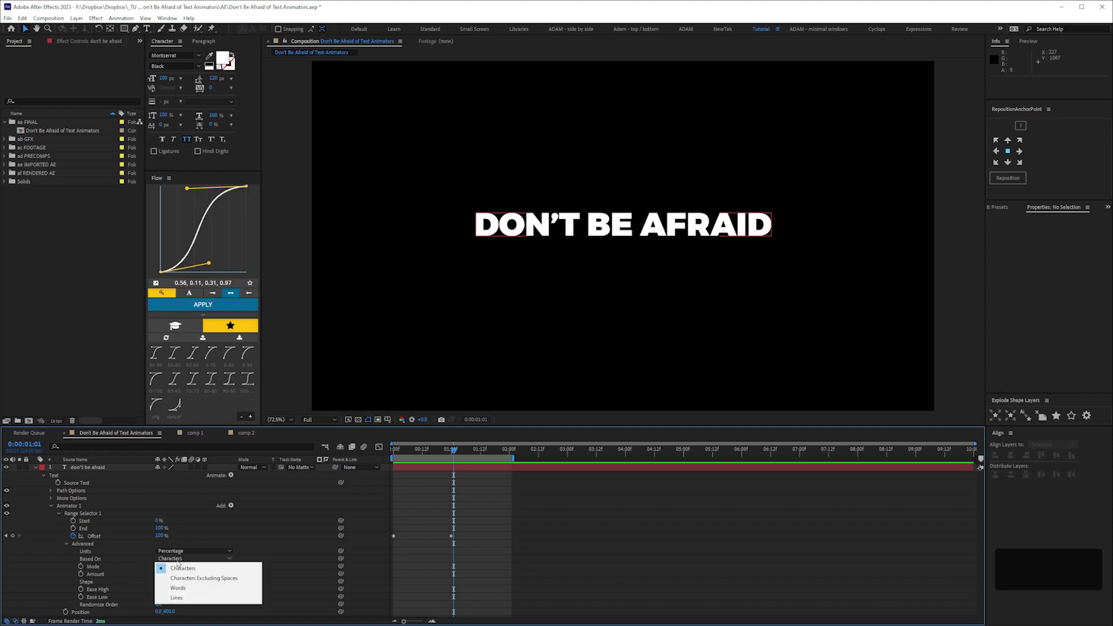
left_click(174, 589)
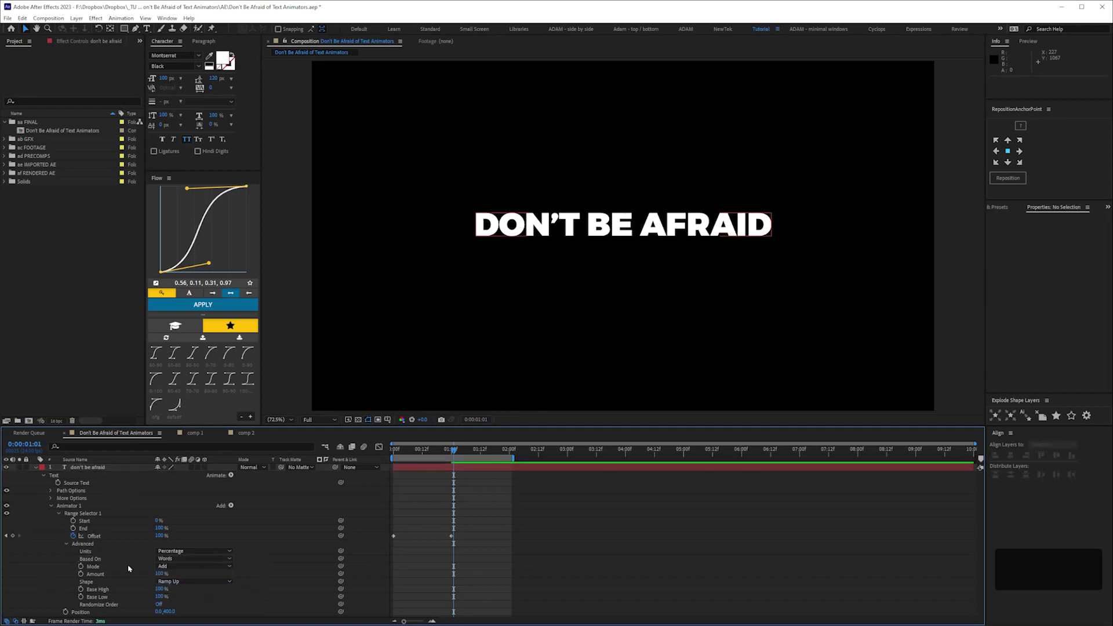
key("KP_0")
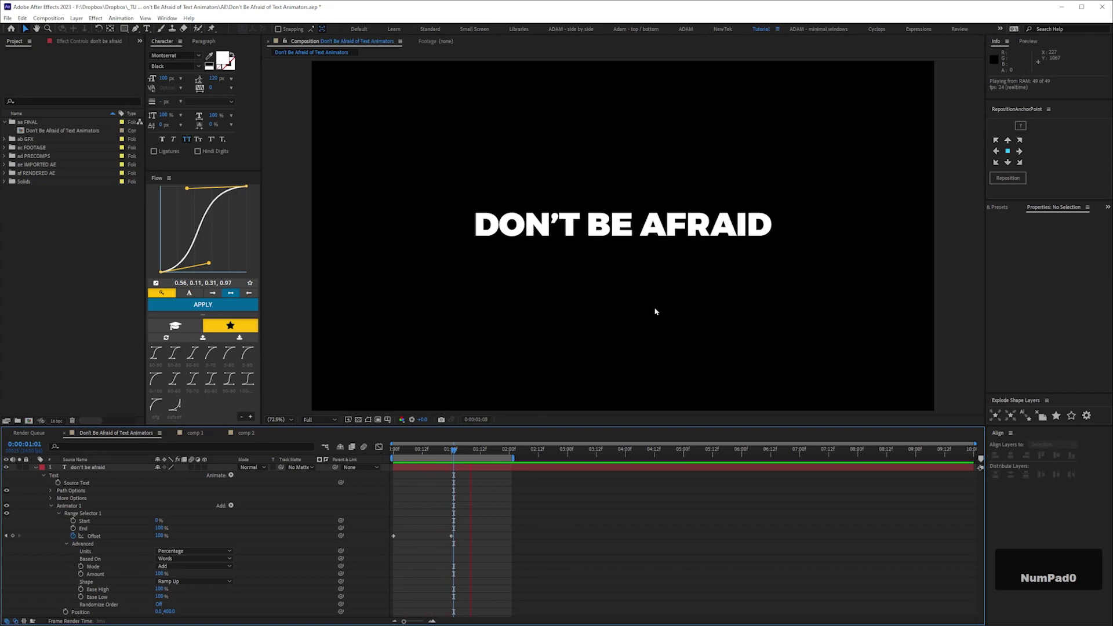
key("space")
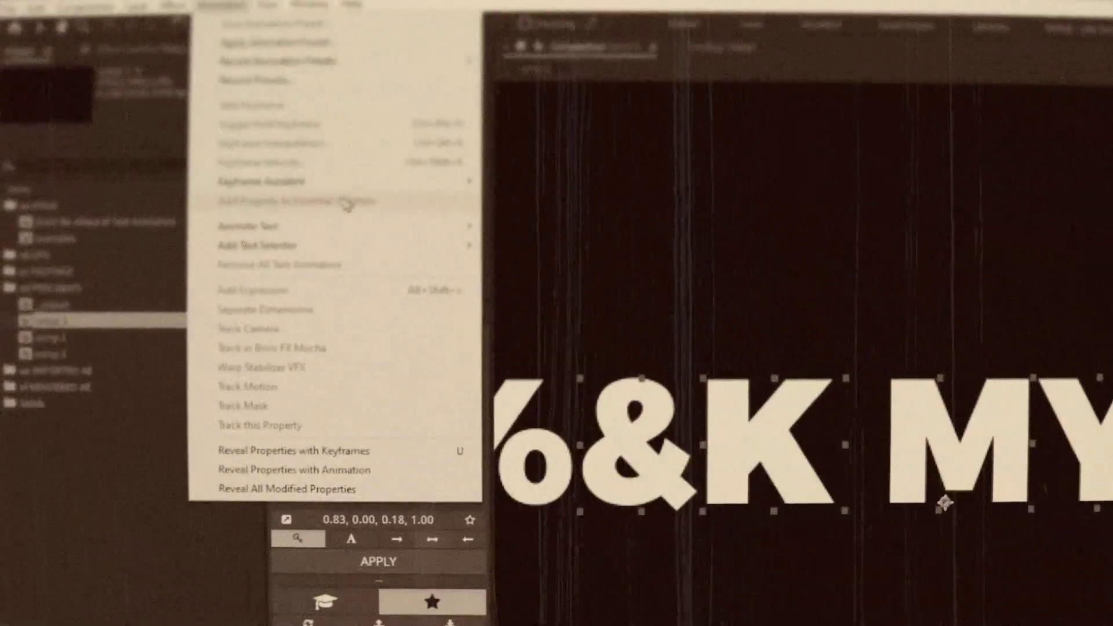
Step: Duplicate the "Don't Be Afraid of Text Animators" composition, rename the copy "examples", and open it
left_click(603, 337)
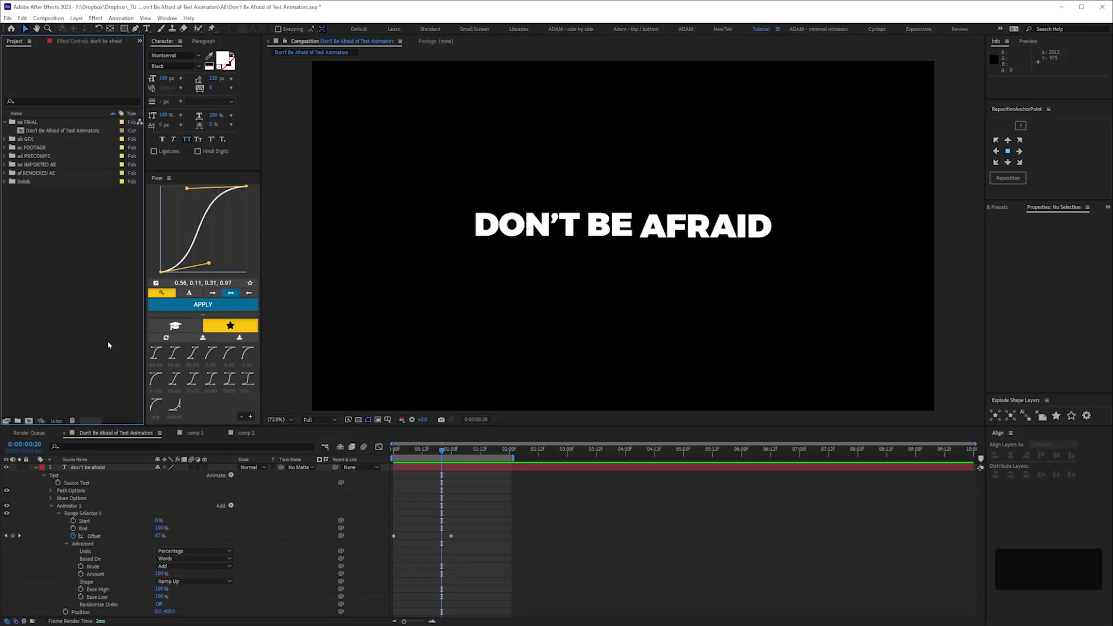
left_click(72, 131)
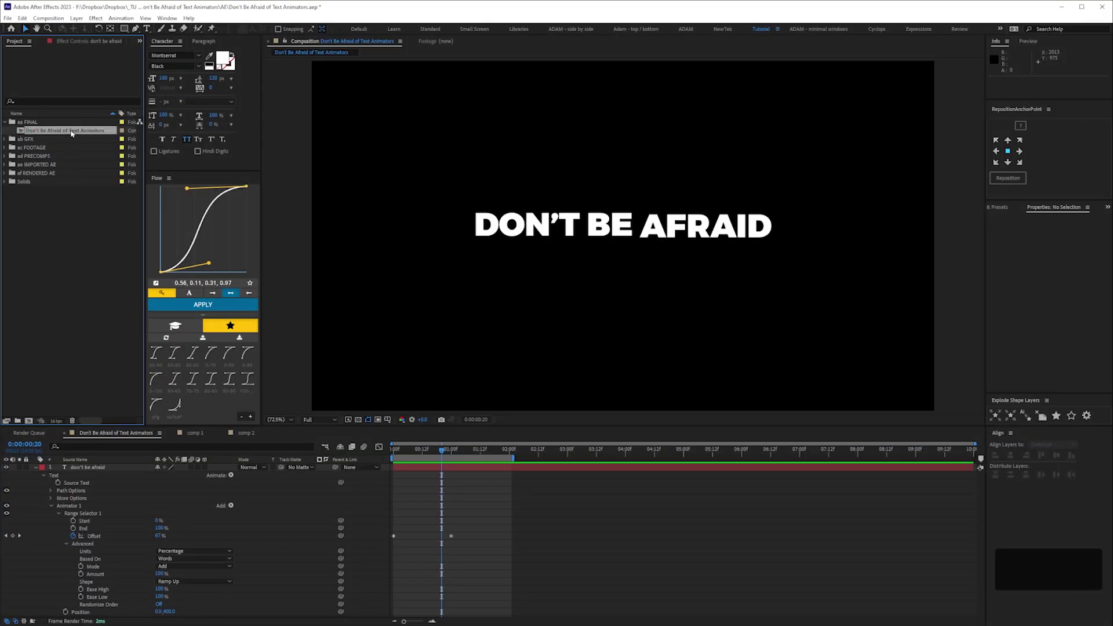
key("ctrl+d")
key("Return")
type("examples")
key("Return")
double_click(48, 139)
Step: Replace the text layer's wording with "ease high 100% ease low -100%"
double_click(87, 468)
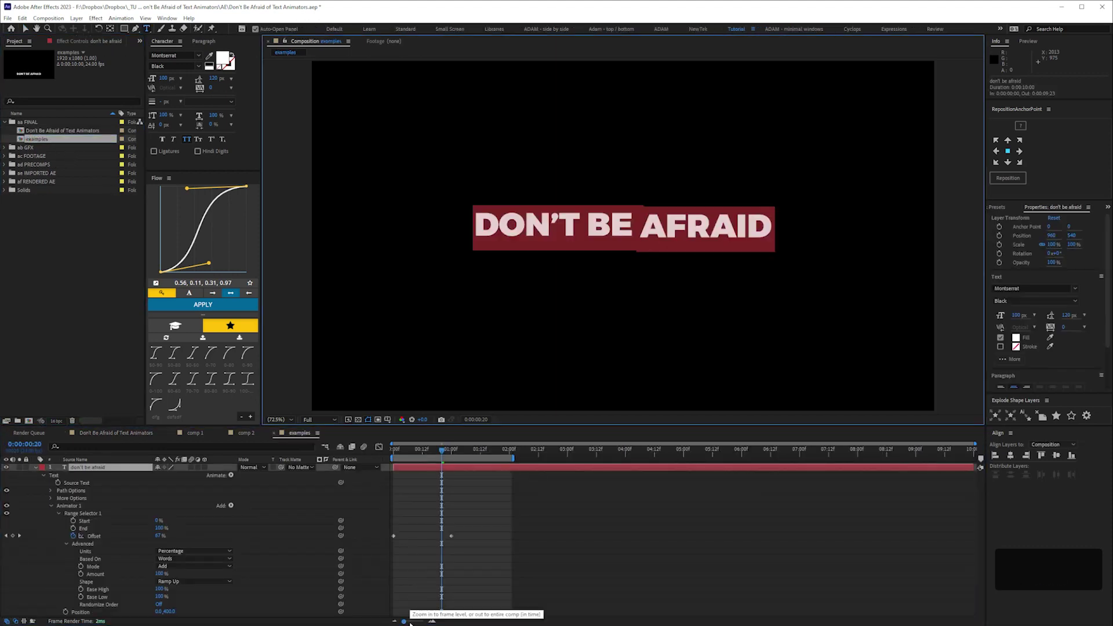
type("ease high")
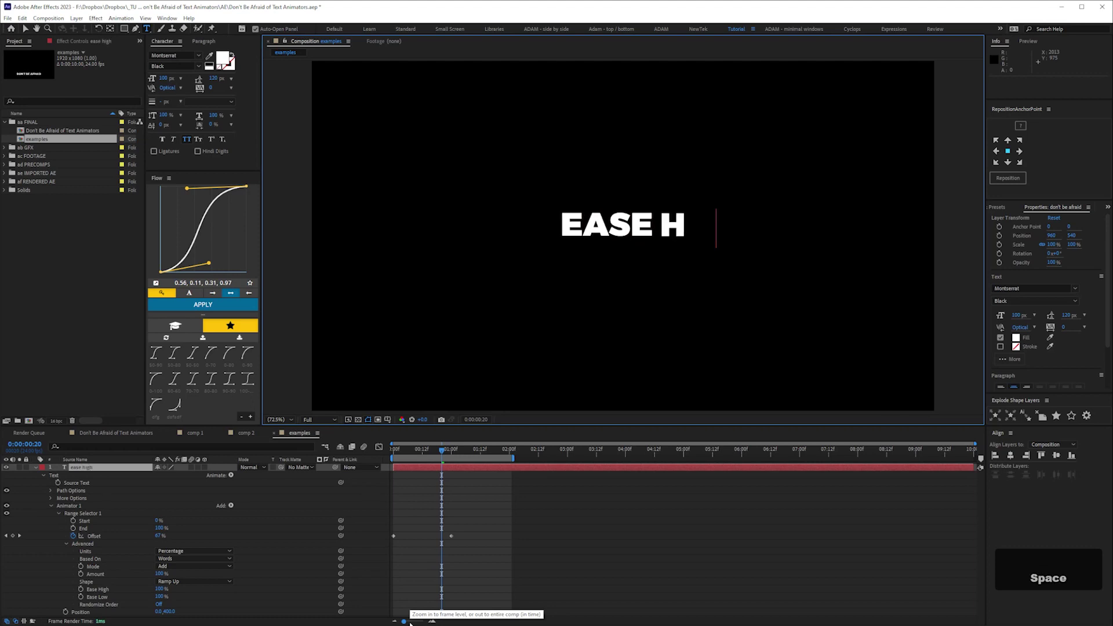
type(" 100%")
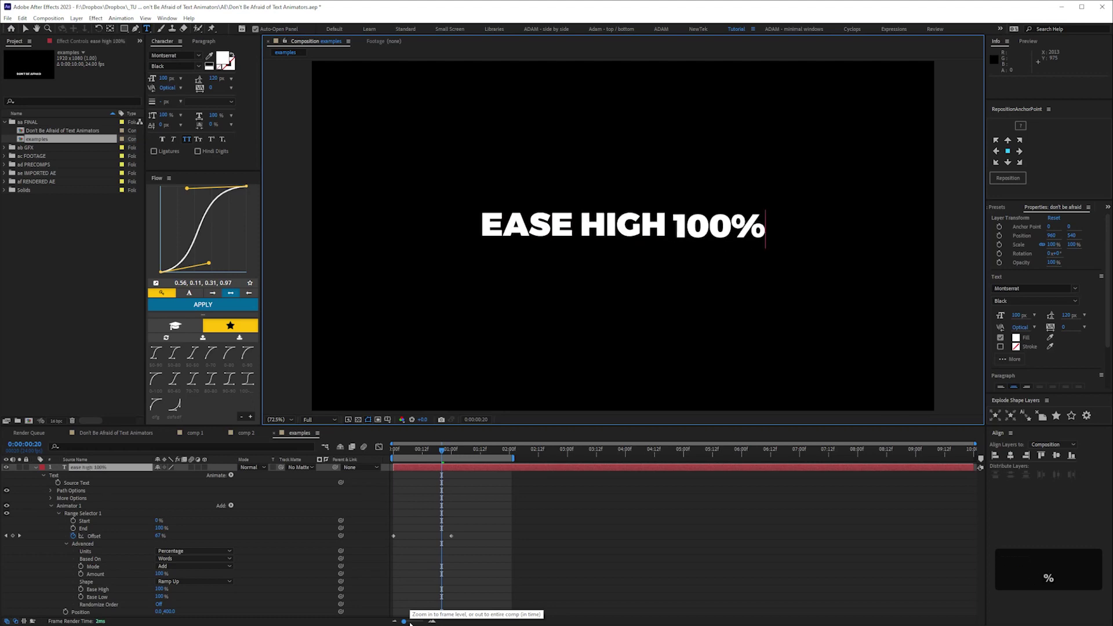
type(" EASE")
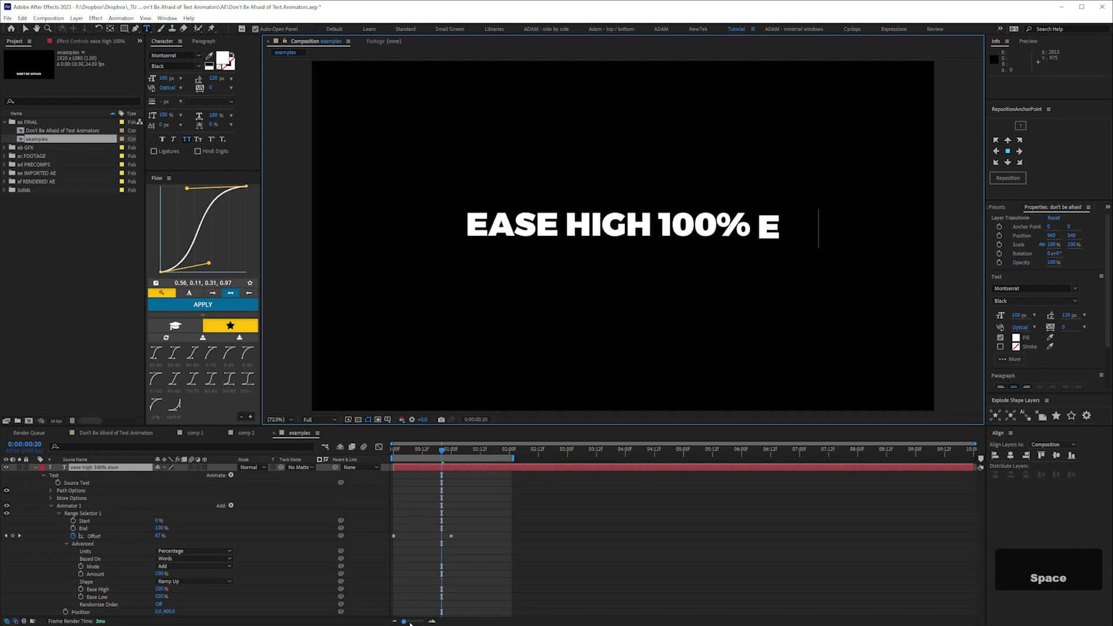
type(" LOW")
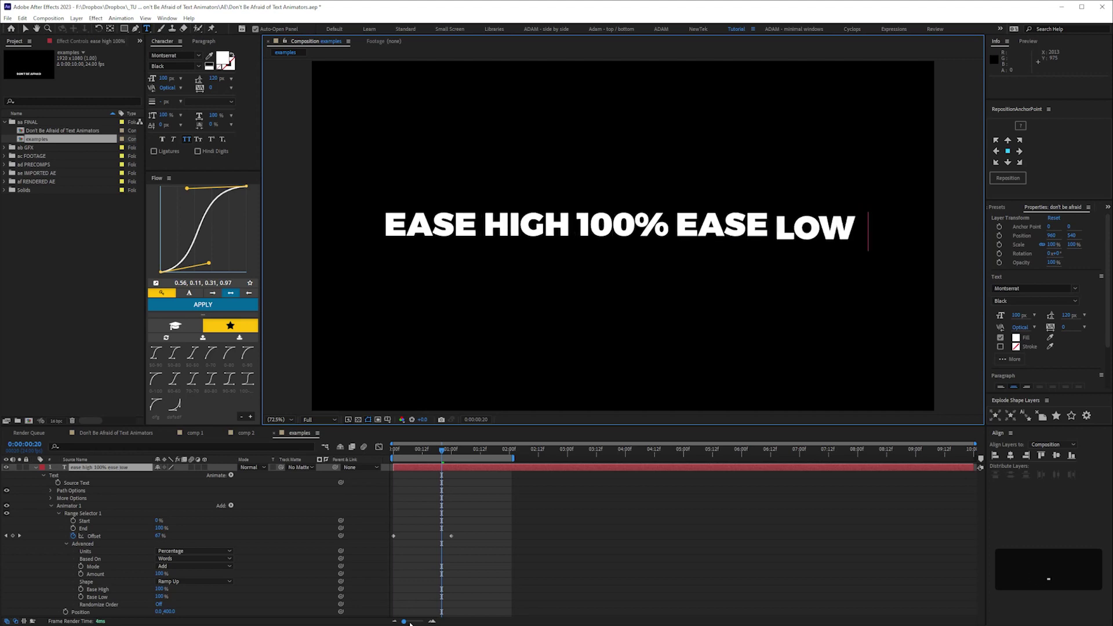
type(" -100%")
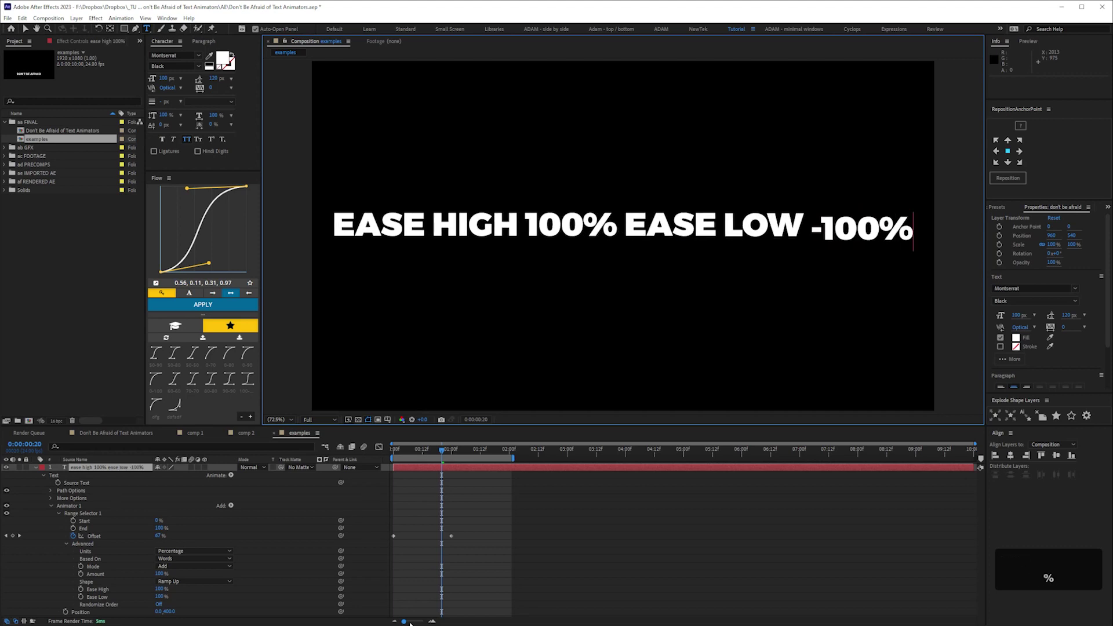
Step: Scale the text layer down to 72%
left_click(116, 469)
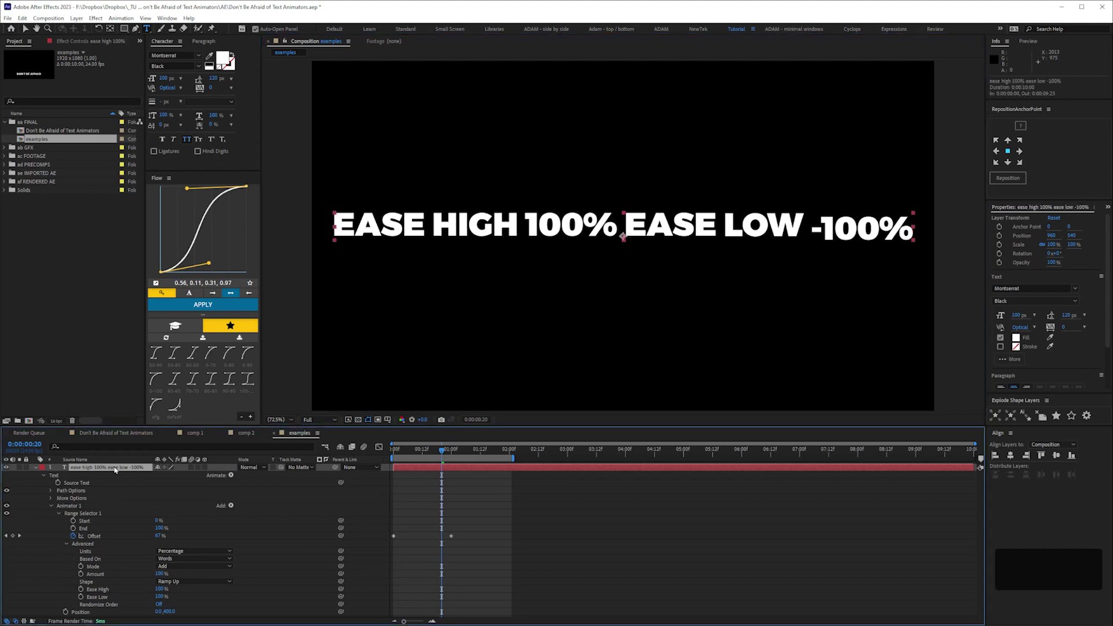
key("s")
left_click_drag(170, 474, 87, 517)
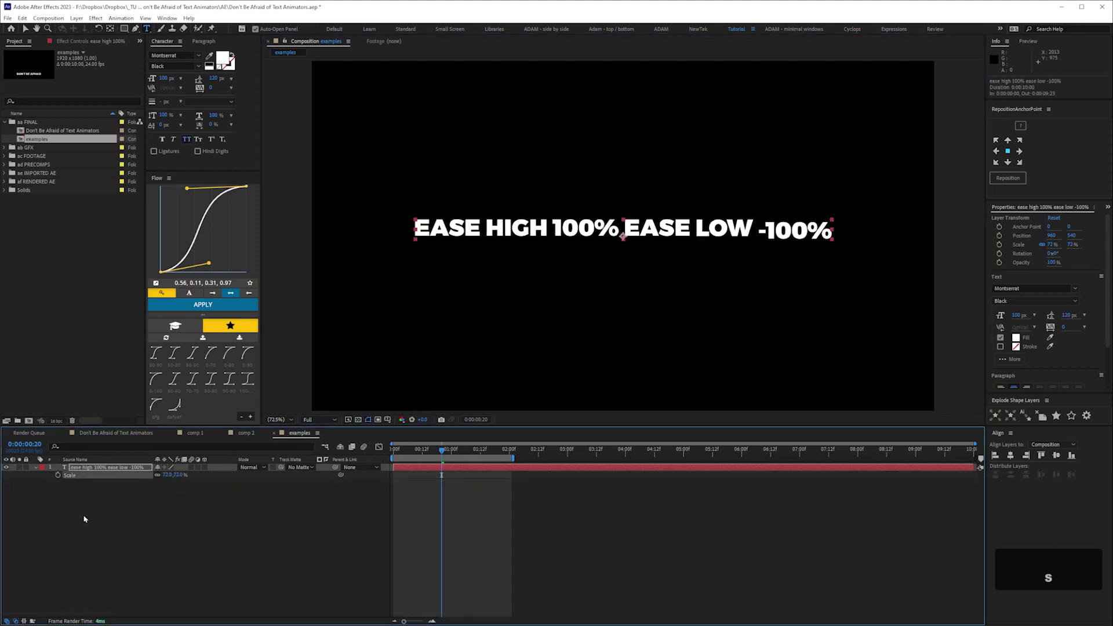
Step: Reveal the text layer's modified properties, set Ease Low to -100% and Based On to Characters, and preview the animation
key("u")
key("u")
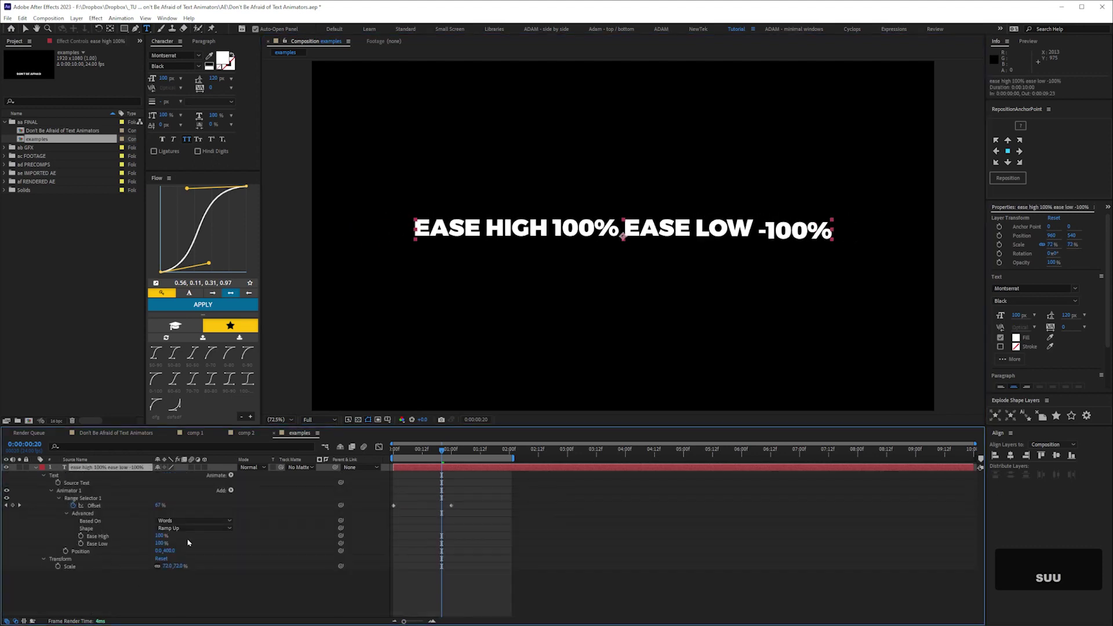
left_click_drag(160, 543, 36, 534)
left_click(195, 521)
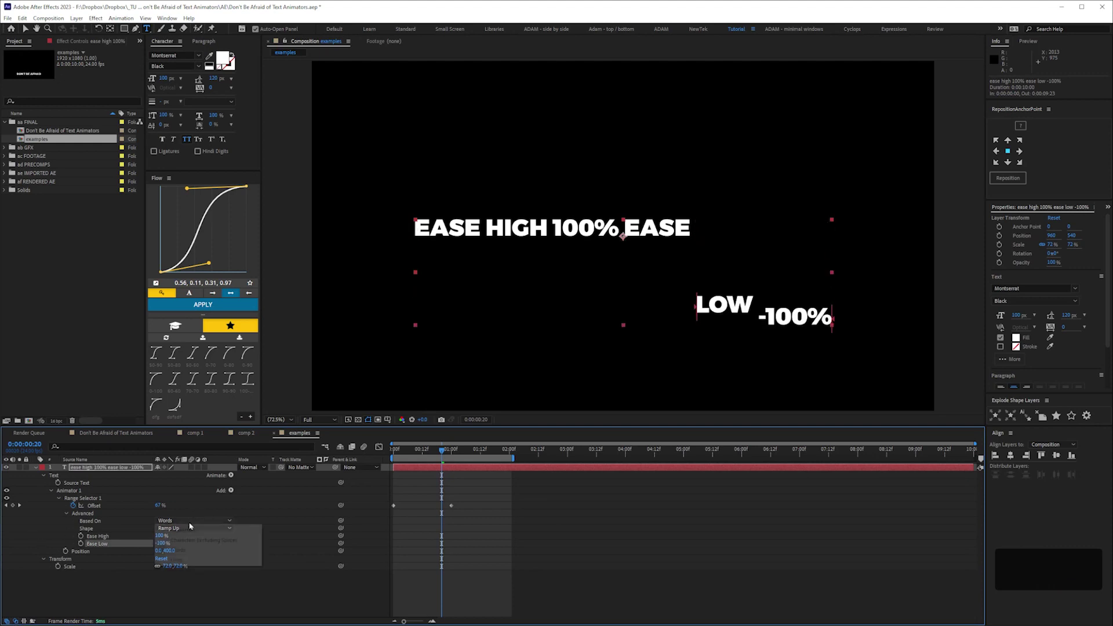
left_click(184, 526)
left_click(135, 593)
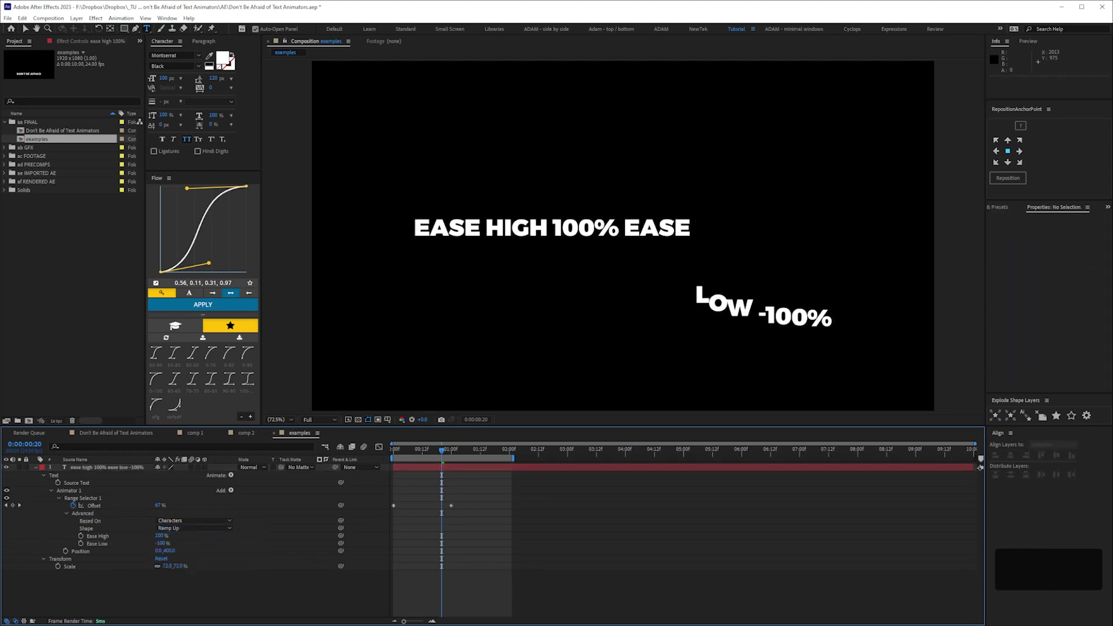
key("space")
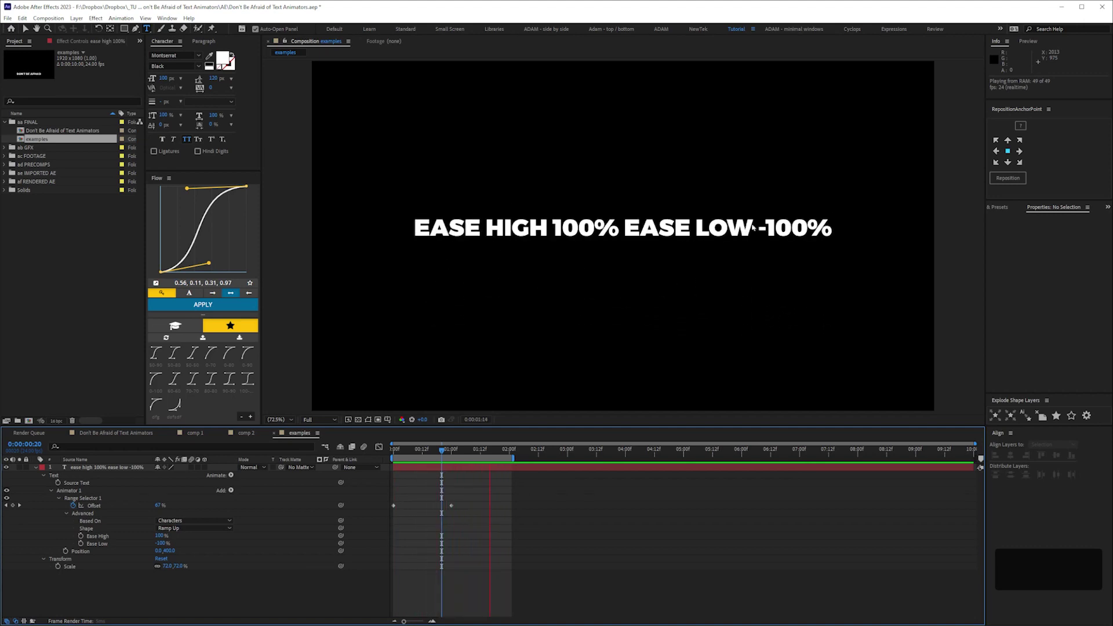
key("space")
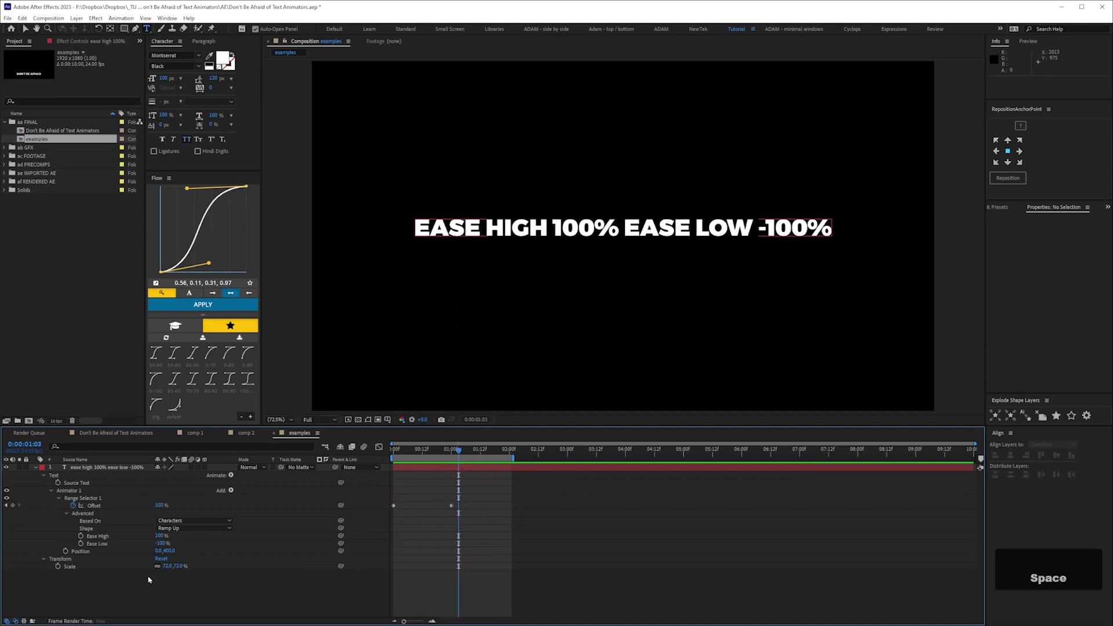
Step: Move the text layer straight up in the frame to a Y position of about 239
key("ctrl+a")
key("v")
left_click_drag(555, 232, 555, 135)
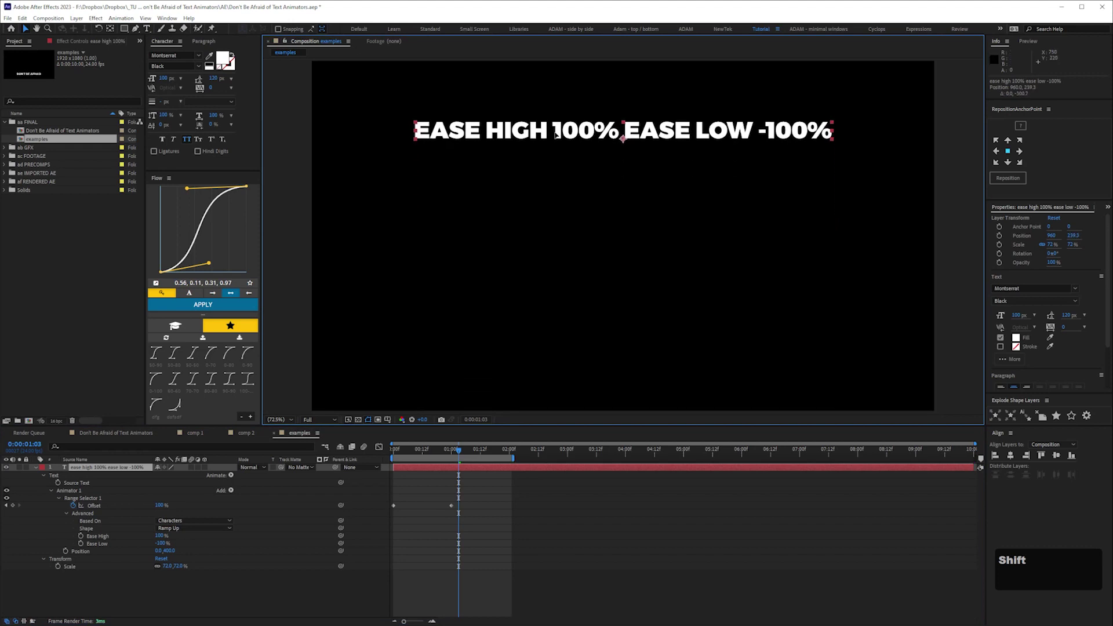
Step: Duplicate the text layer, place the copy below the original at a Y position of about 557, and collapse the original's properties
left_click(128, 468)
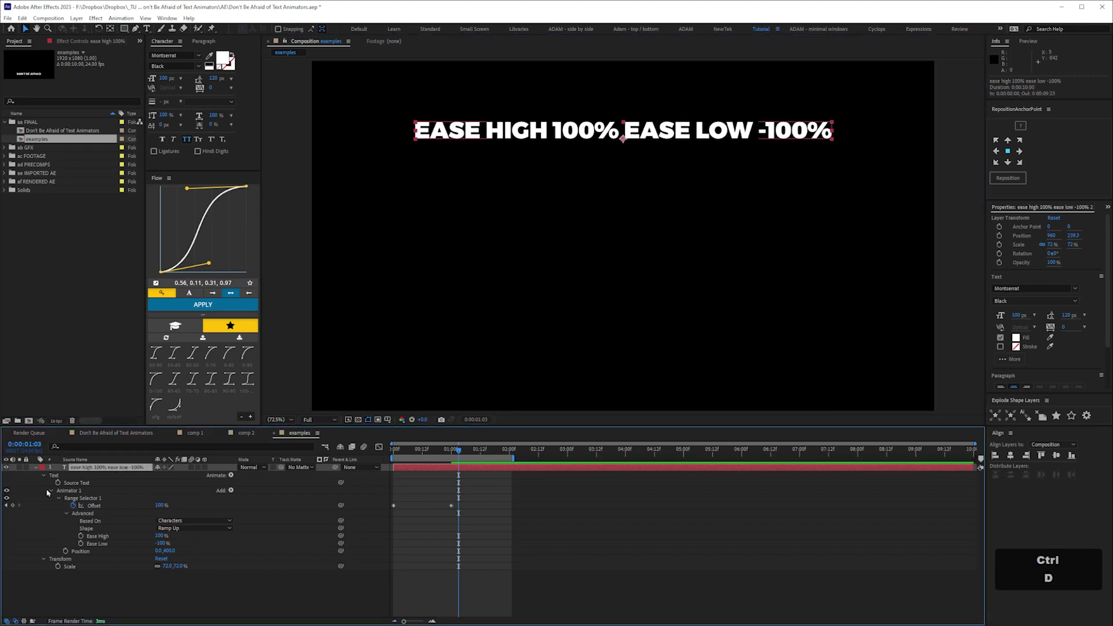
key("ctrl+d")
left_click_drag(597, 142, 589, 237)
left_click(36, 475)
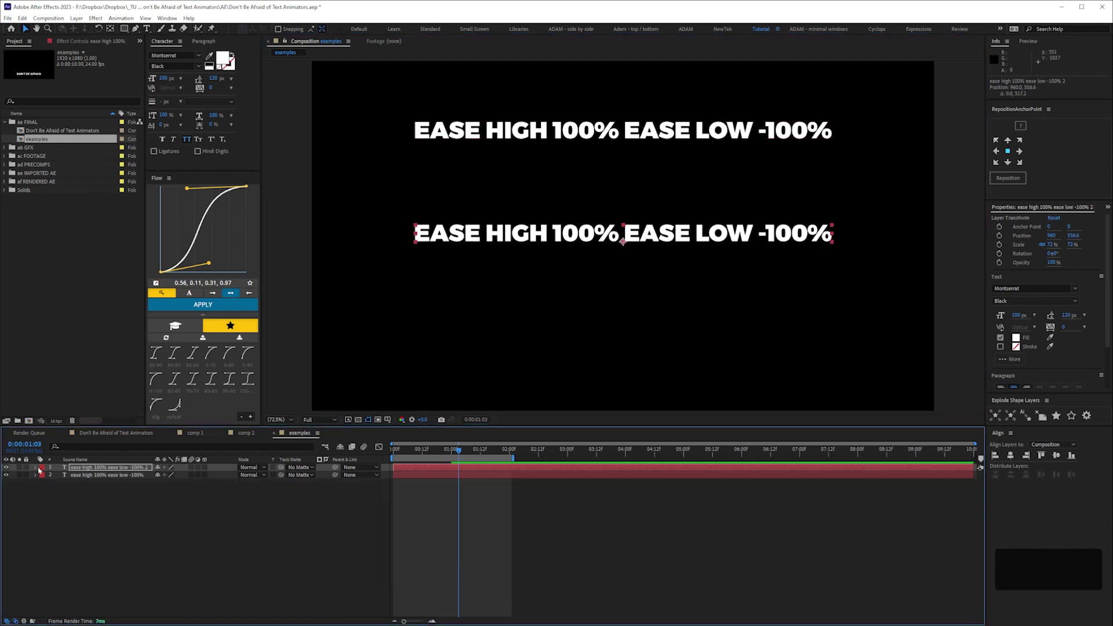
Step: Solo the duplicated text layer and reveal only its modified properties
left_click(19, 467)
key("u")
key("u")
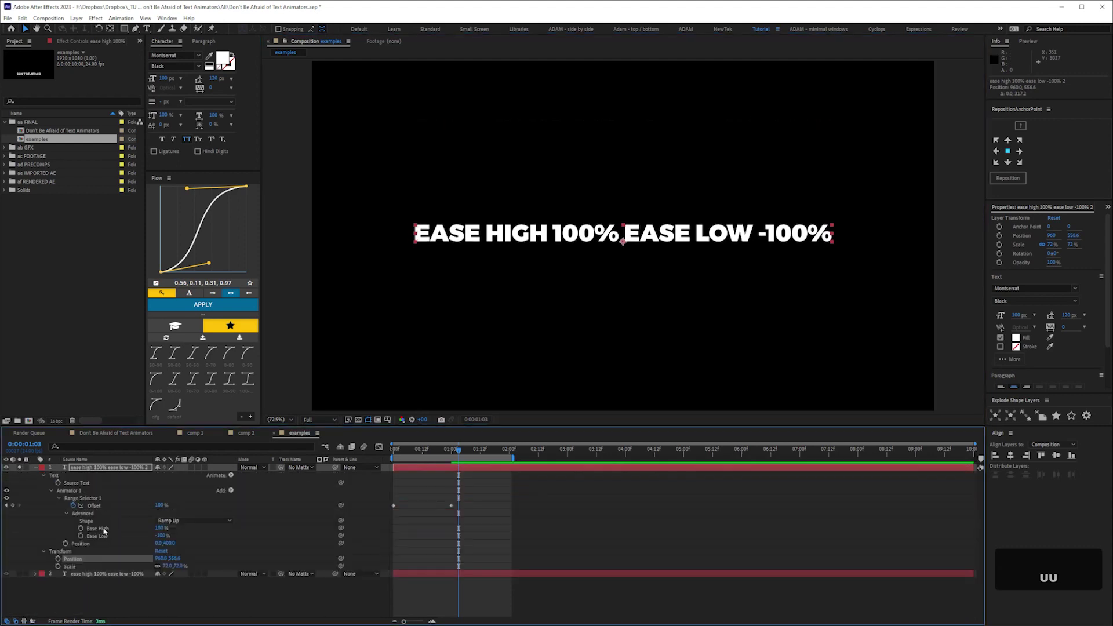
left_click(214, 550)
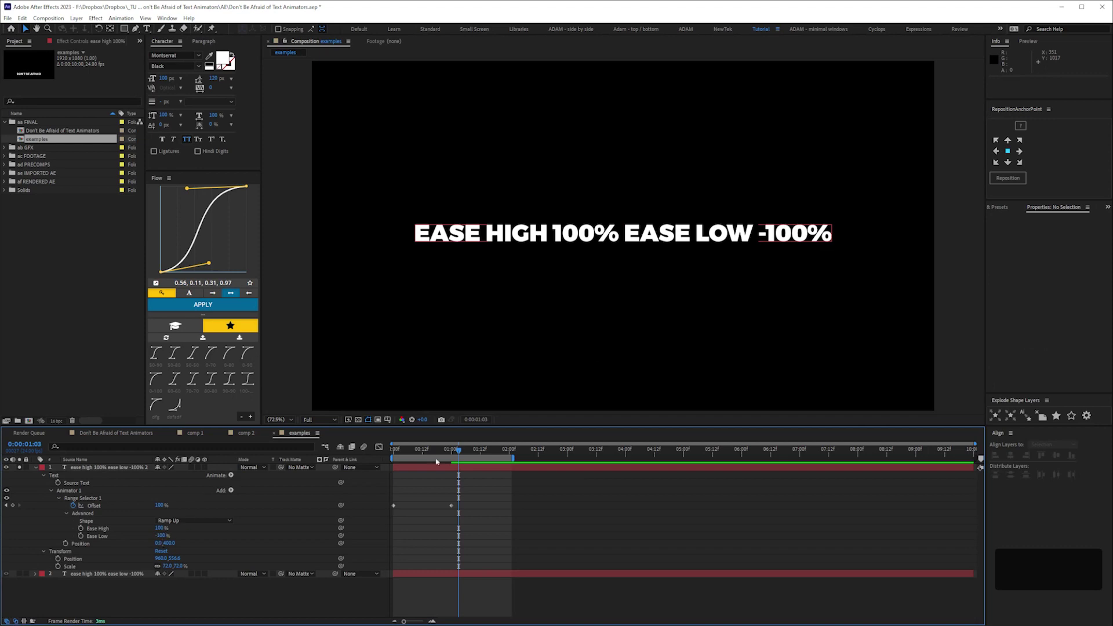
Step: Edit the duplicated layer's text to read "ease high -100% ease low -100%"
double_click(567, 239)
left_click(561, 245)
type("-")
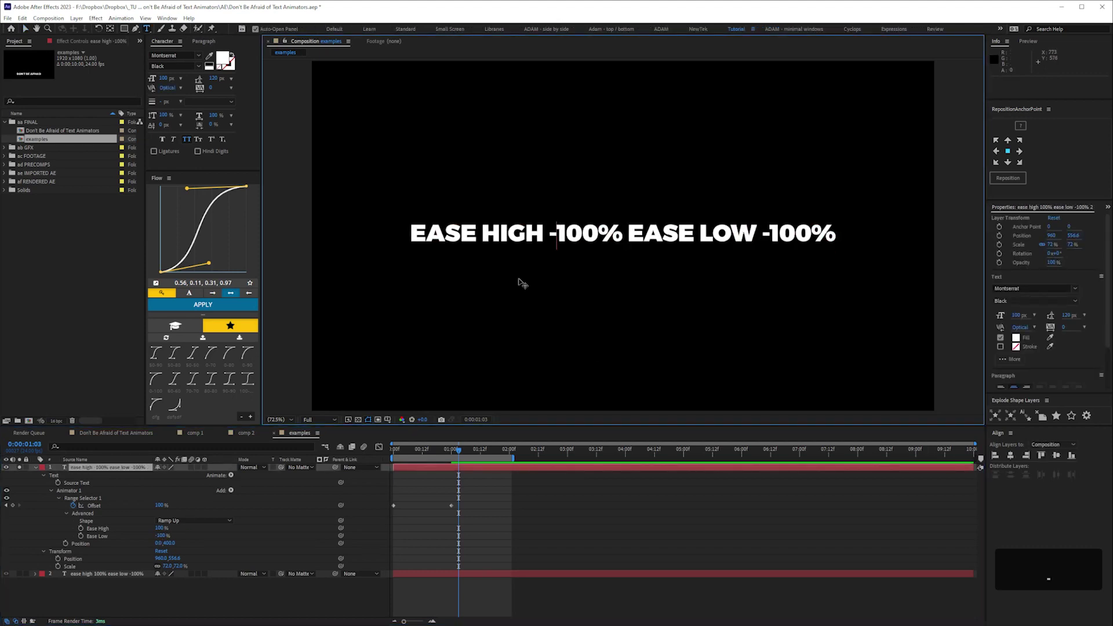
Step: Set the duplicated layer's Ease High to -100% and preview its animation
left_click(161, 529)
type("-100")
key("Return")
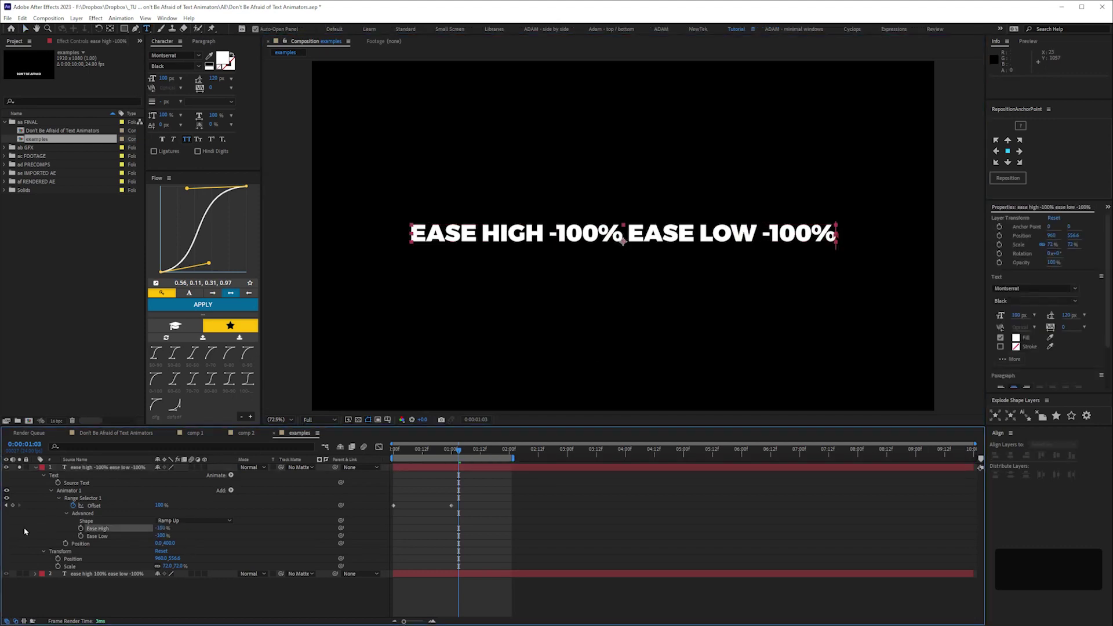
key("KP_0")
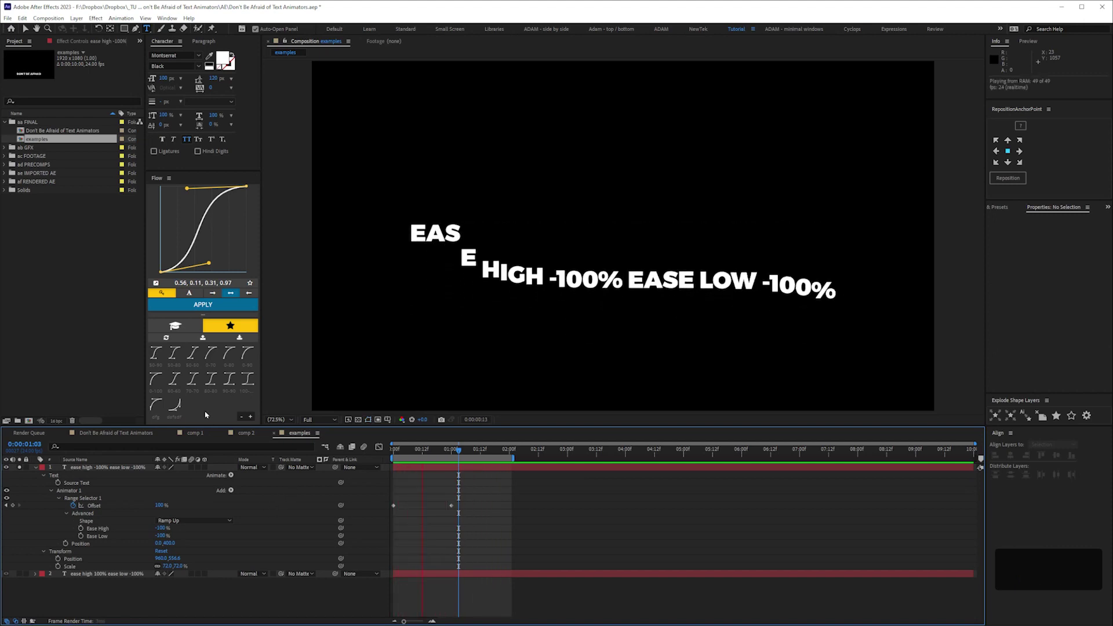
key("space")
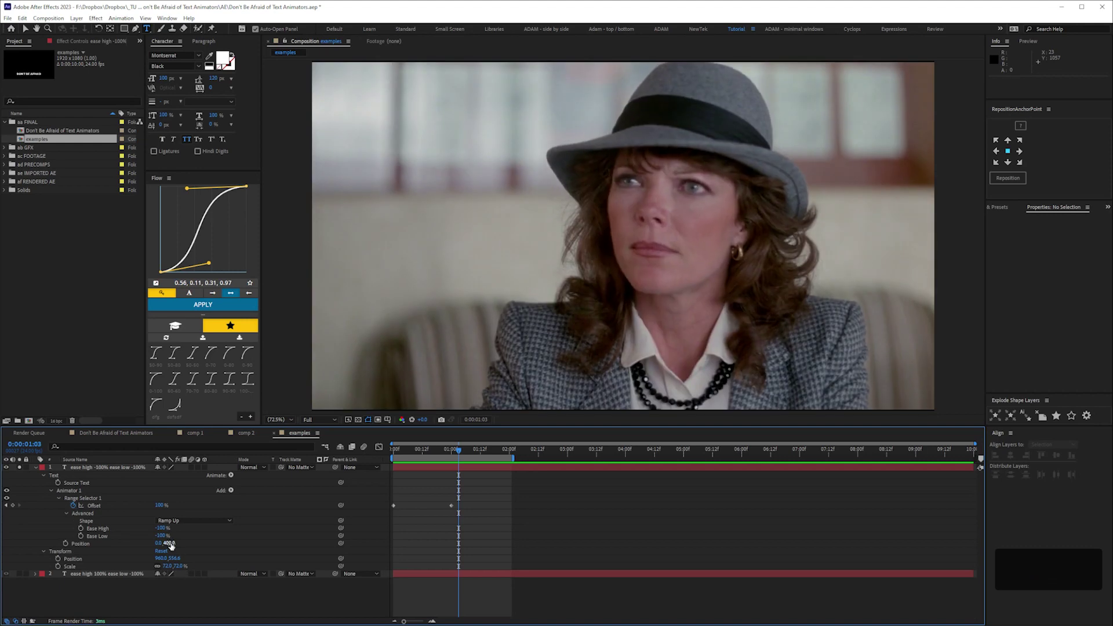
Step: Set the Y value of the duplicated layer's animator Position to 800 and preview its animation
left_click(171, 544)
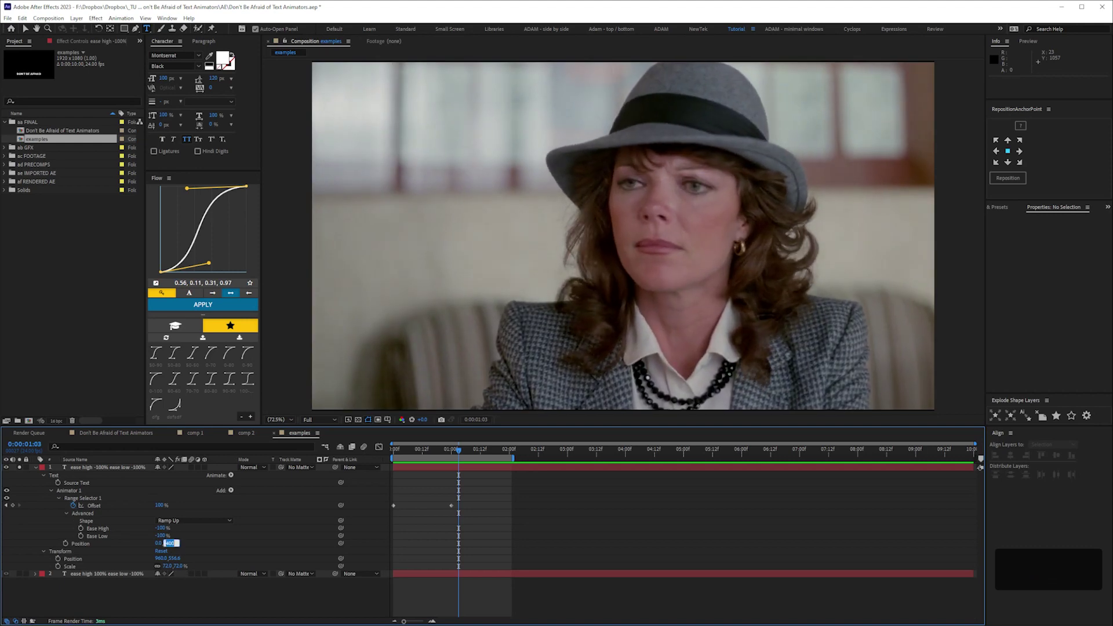
type("0")
key("Return")
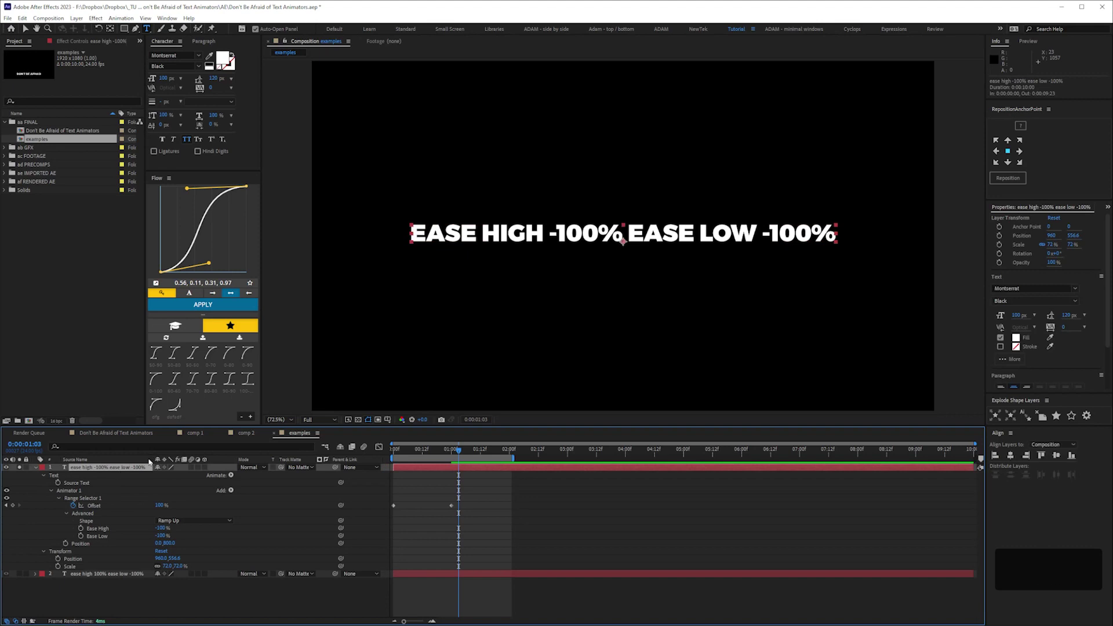
key("KP_0")
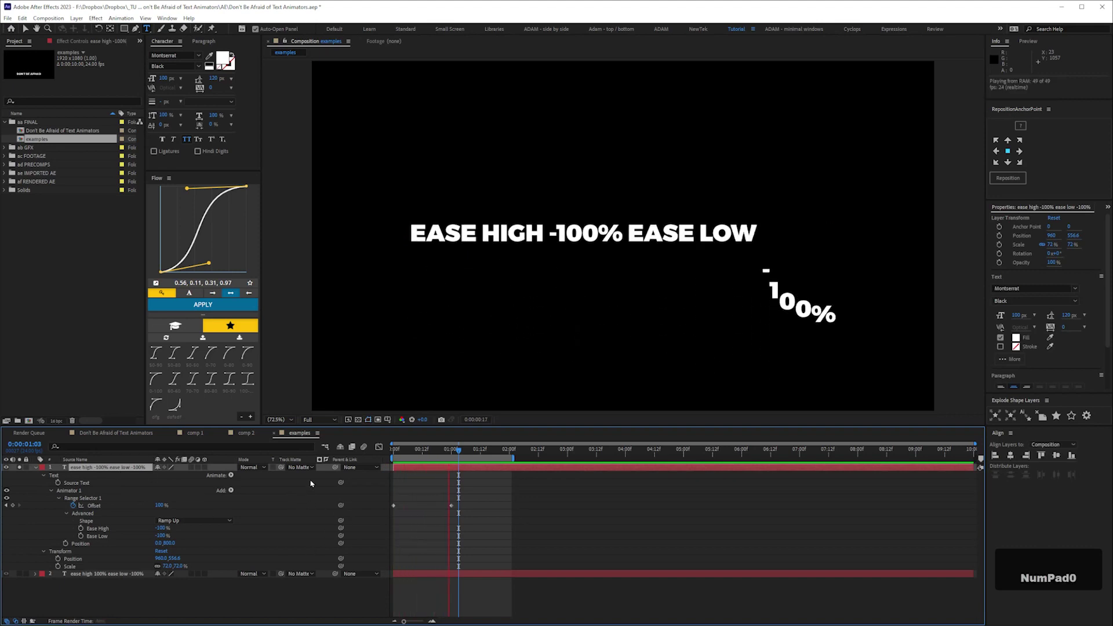
key("space")
Step: Move the "ease high -100% ease low -100%" layer up to a Y position of about 261 and preview its animation
key("v")
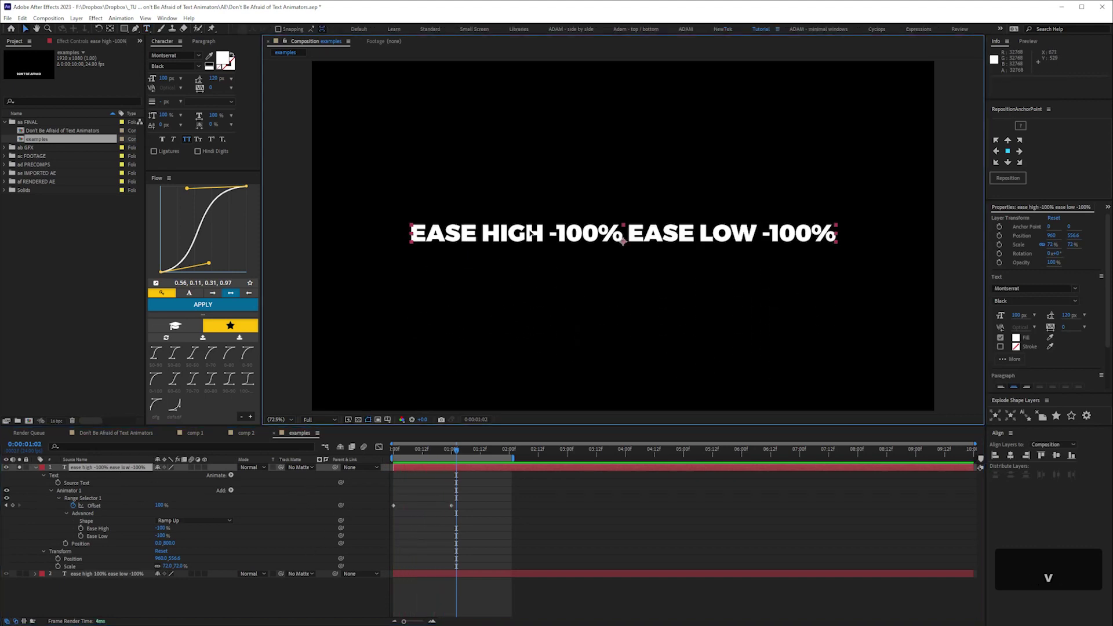
left_click_drag(524, 232, 525, 137)
key("KP_0")
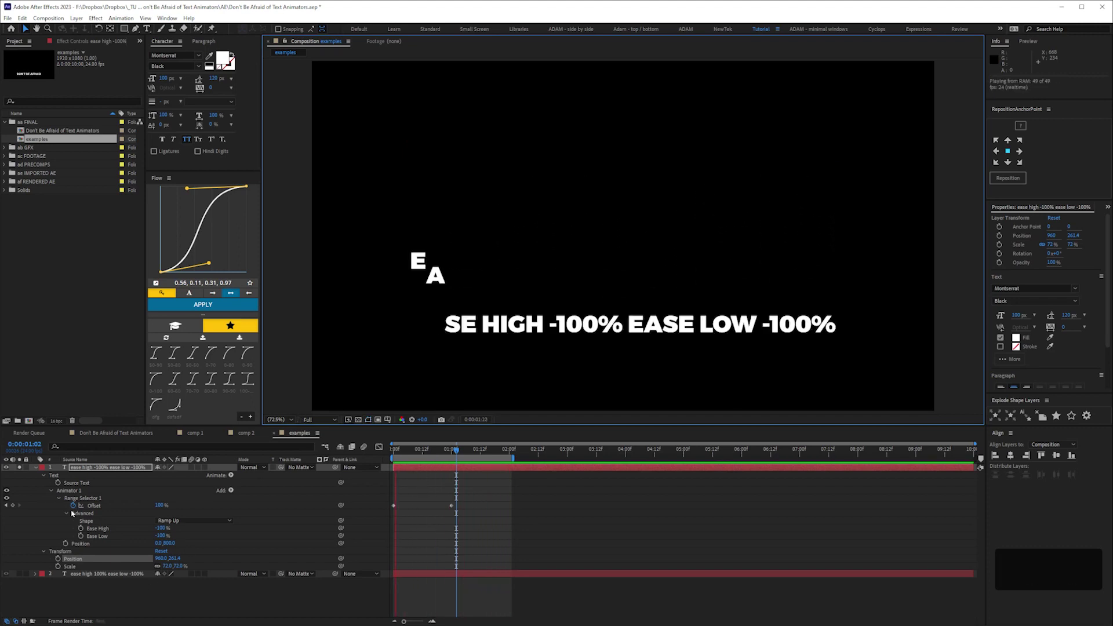
key("space")
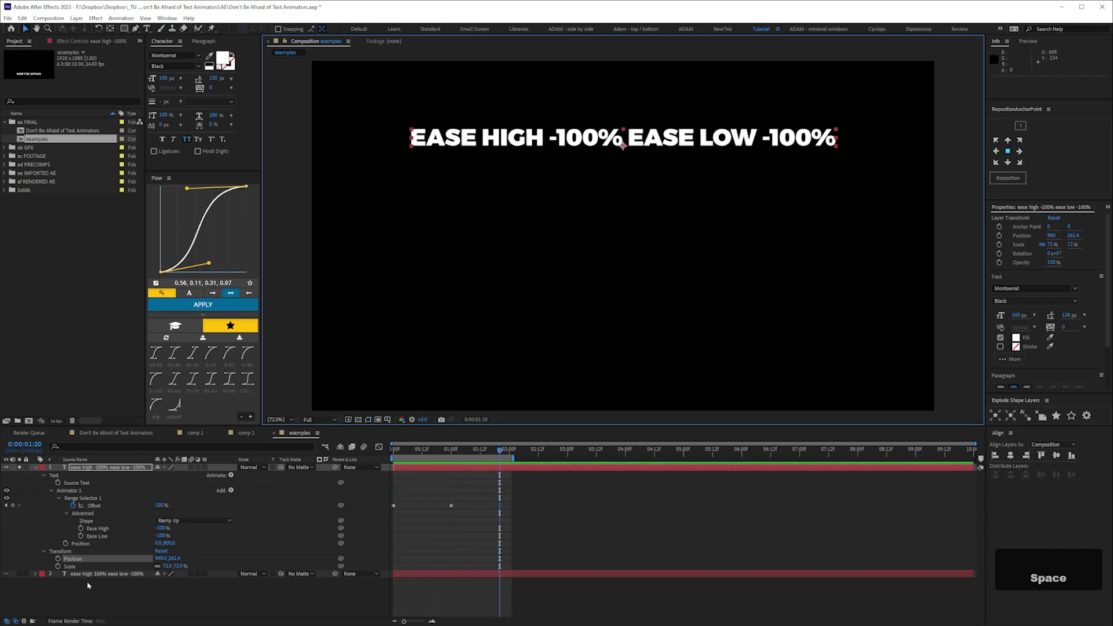
left_click(88, 588)
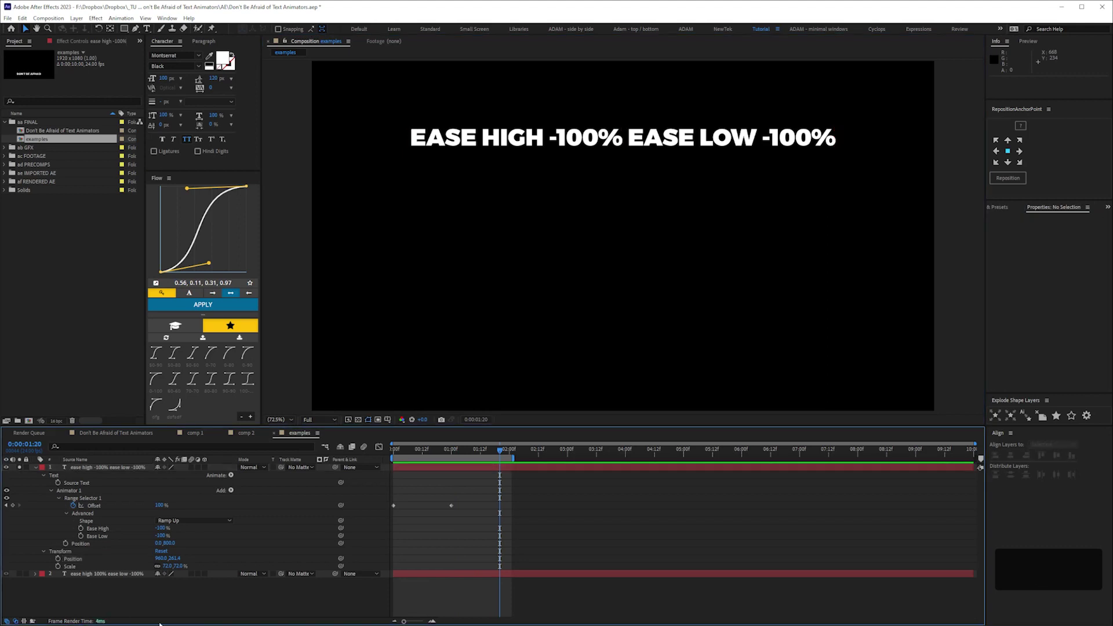
Step: Switch to the Don't Be Afraid of Text Animators composition and preview its word-by-word animation
scroll(88, 588, "down", 1)
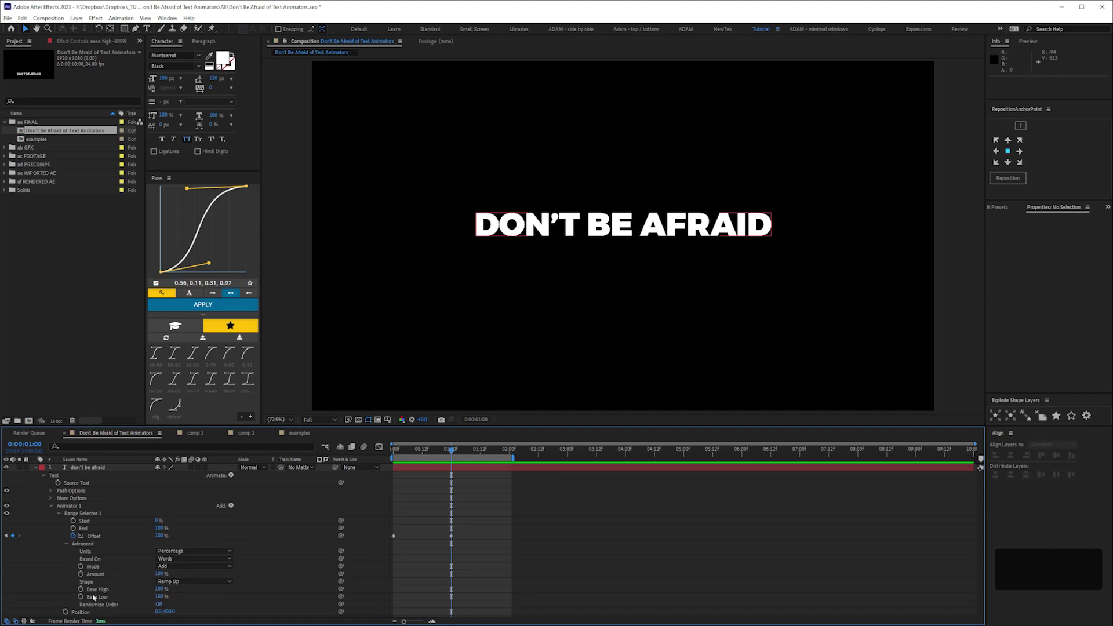
key("KP_0")
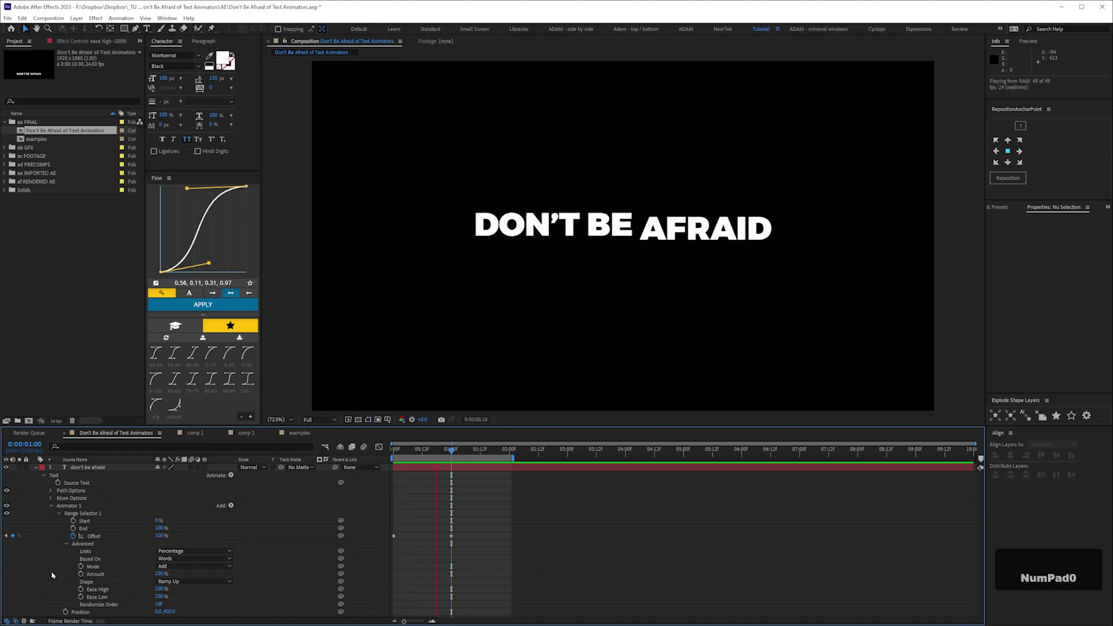
key("space")
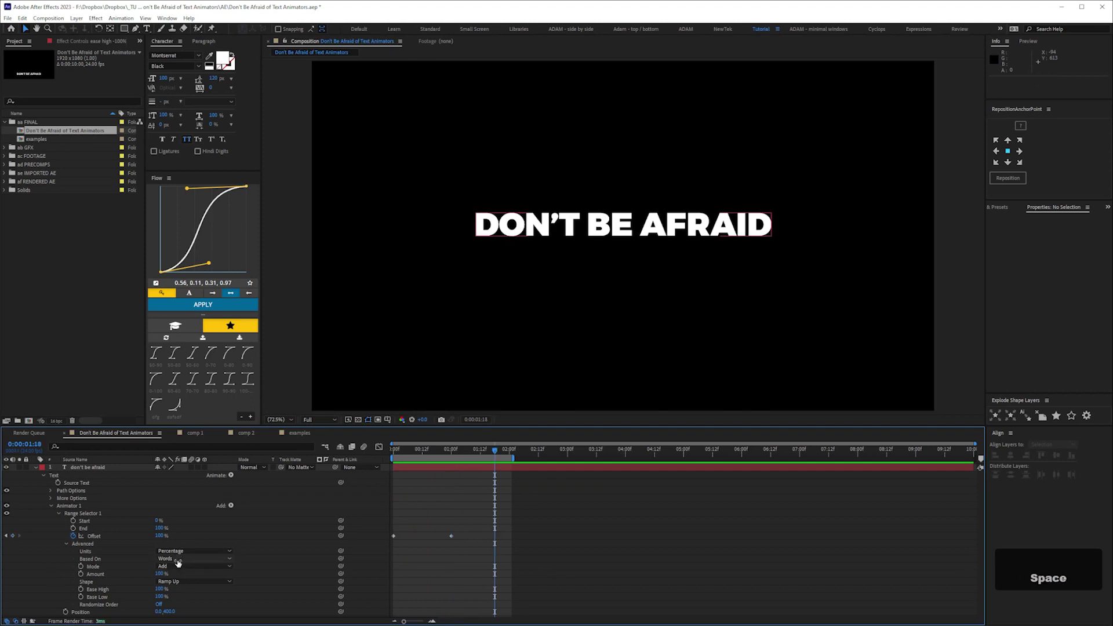
Step: Set the range selector's Based On option to Characters and scrub the animation to frame 9
left_click(181, 559)
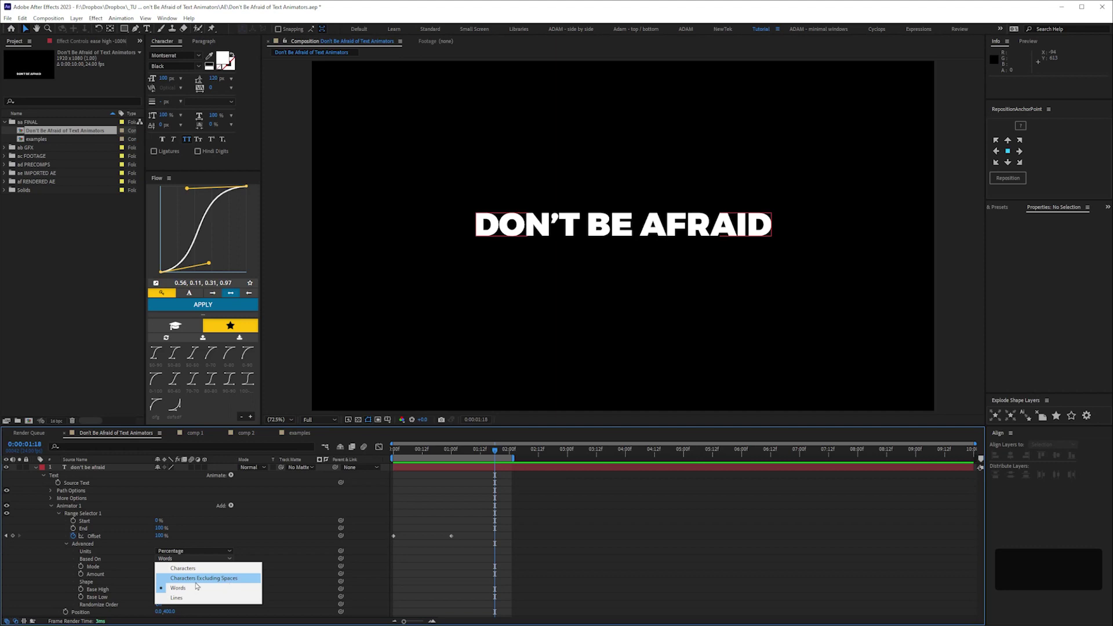
left_click(183, 569)
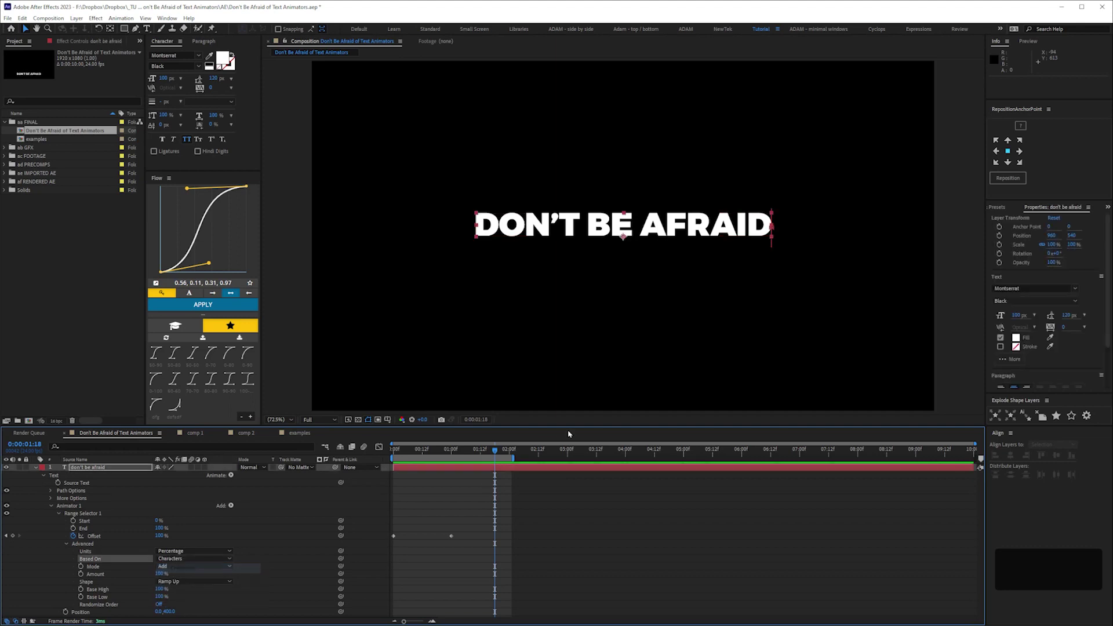
left_click_drag(408, 450, 415, 451)
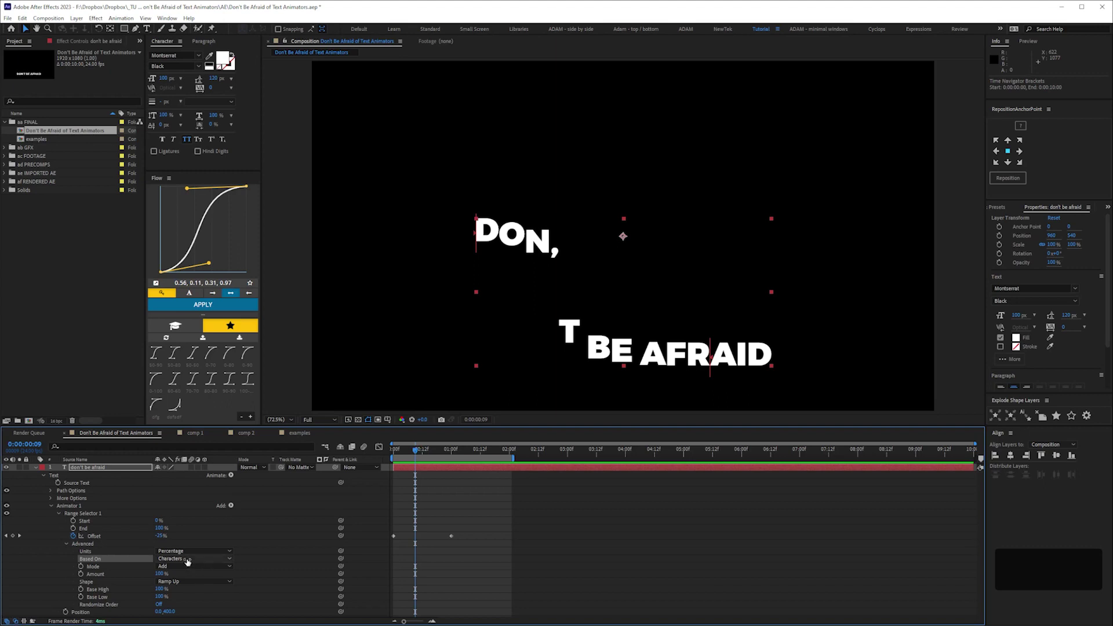
Step: Set the range selector's Based On option to Characters Excluding Spaces and preview the animation
left_click(218, 559)
left_click(190, 577)
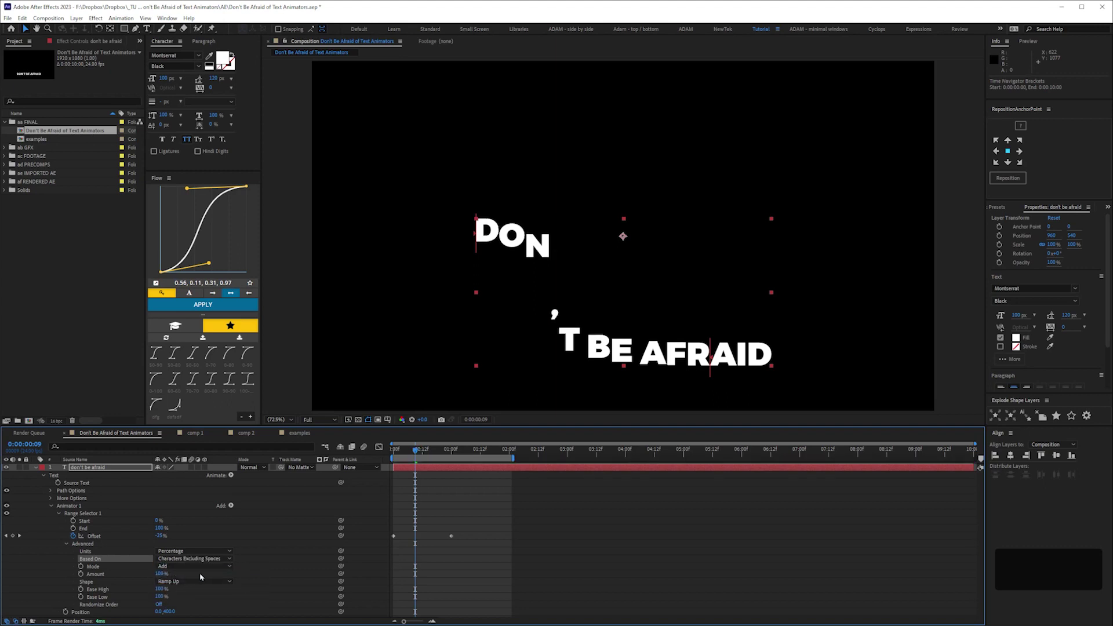
left_click(306, 494)
key("KP_0")
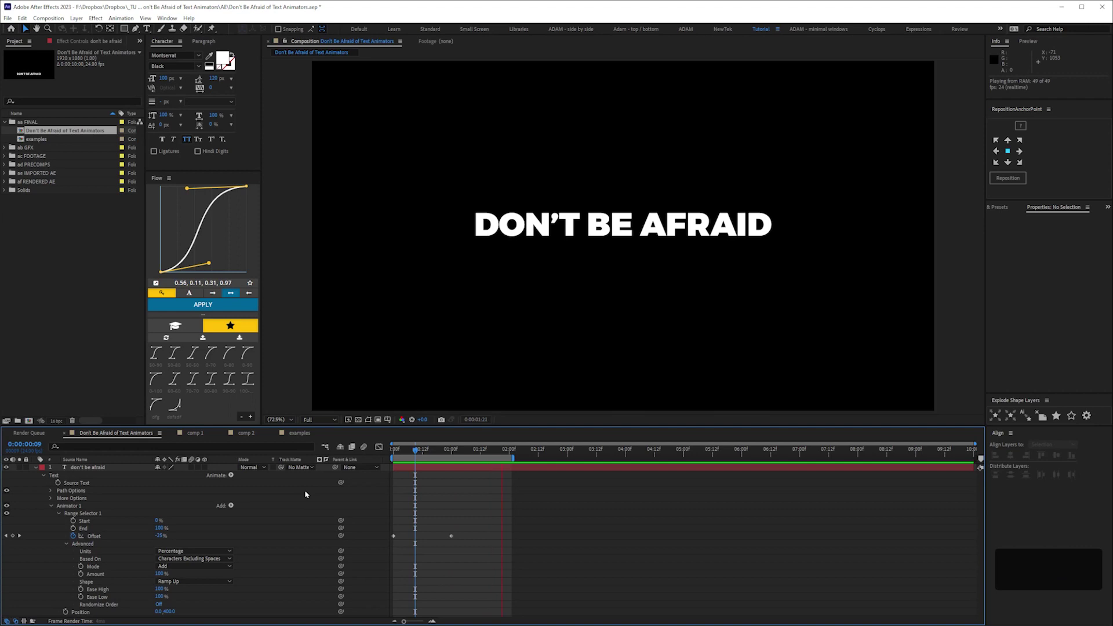
key("u")
key("u")
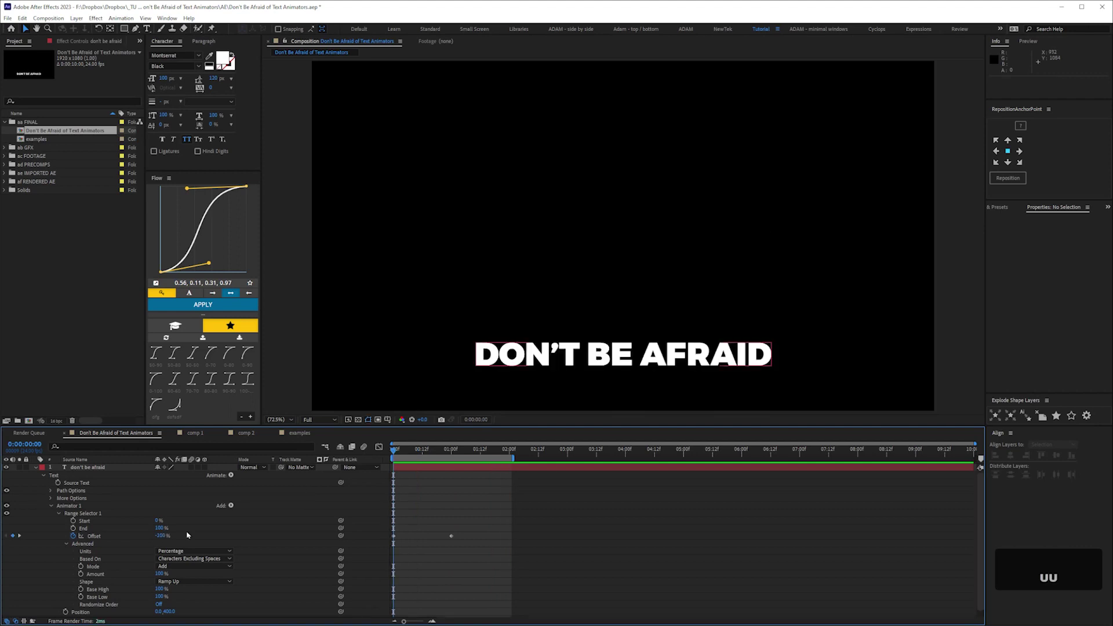
Step: Try the Subtract mode on Animator 1's range selector, scrub through the animation, and restore the mode to Add
left_click(183, 567)
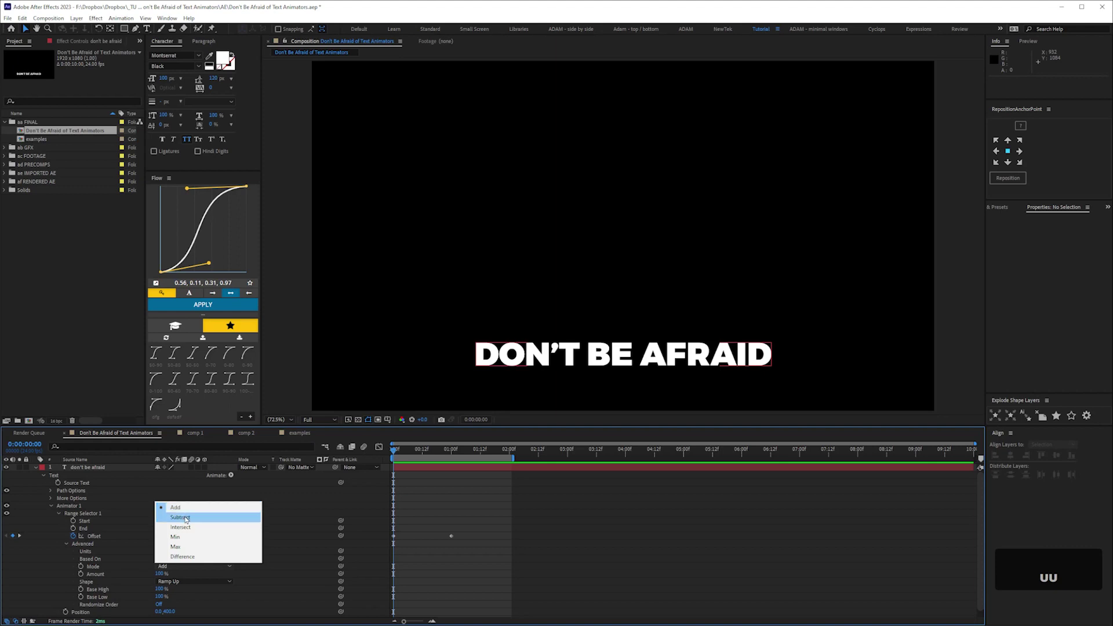
left_click(186, 519)
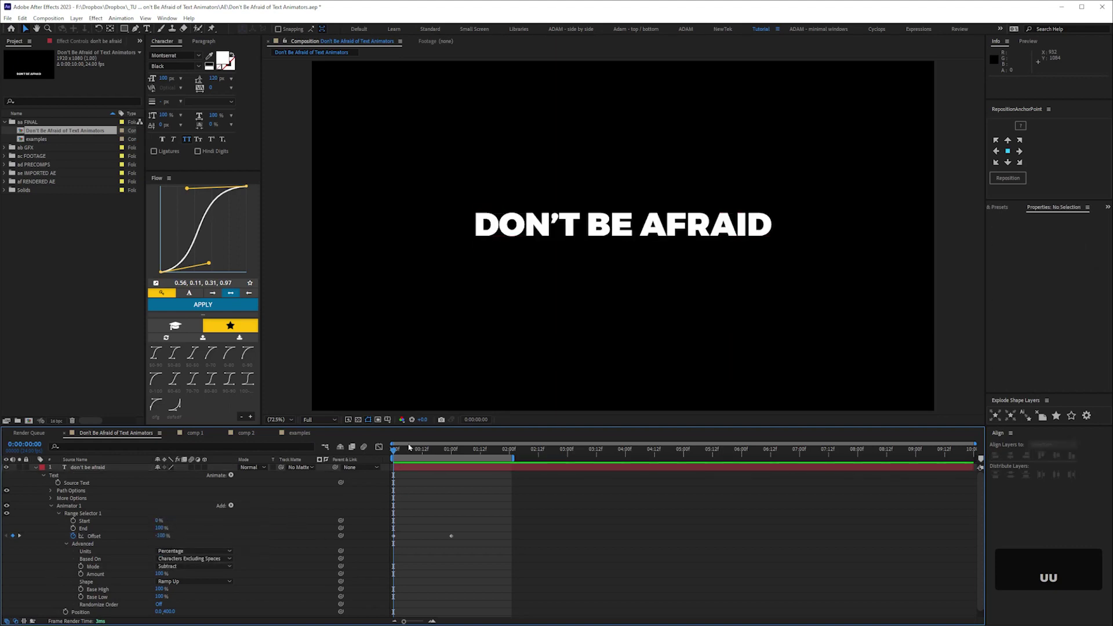
left_click(419, 452)
left_click_drag(437, 461, 393, 452)
left_click(172, 566)
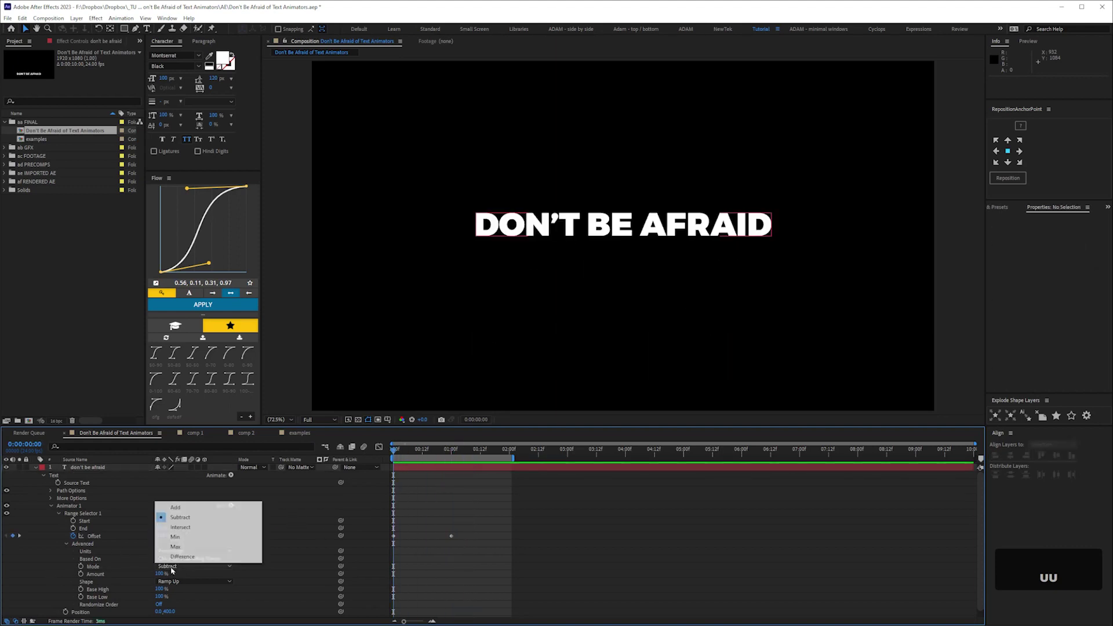
left_click(175, 507)
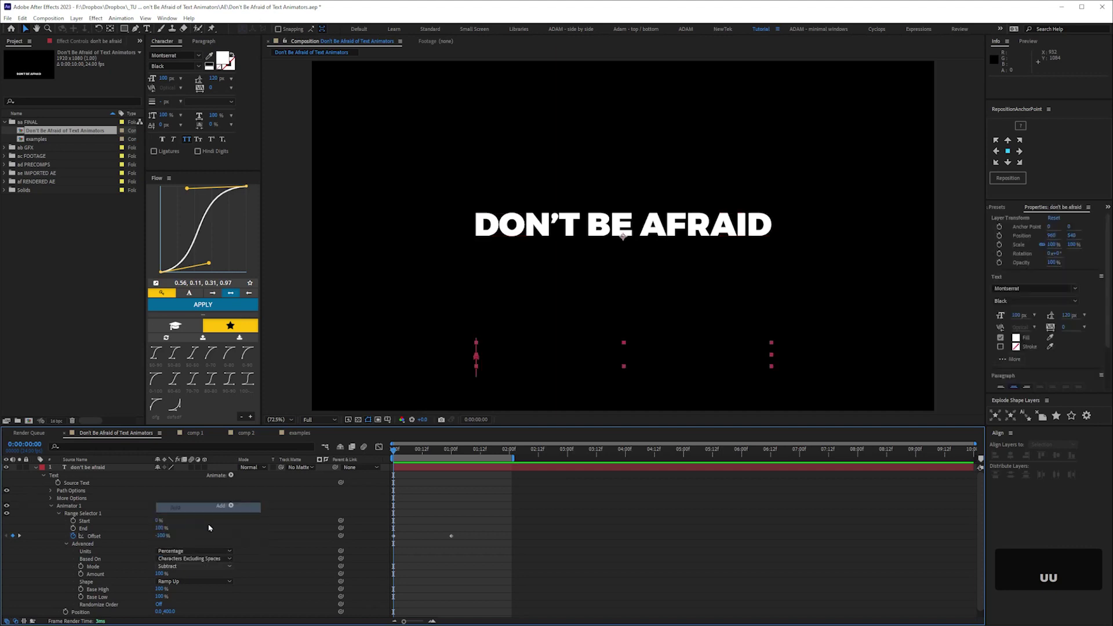
Step: Collapse Animator 1 on the "don't be afraid" layer and duplicate it
left_click(37, 564)
left_click(51, 506)
left_click(72, 506)
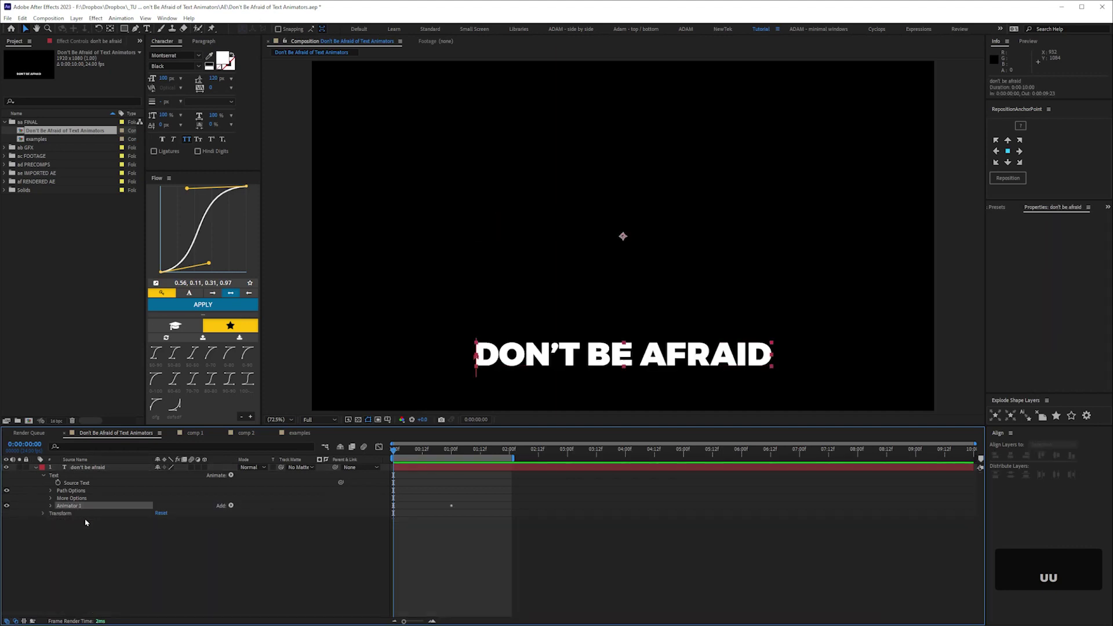
key("ctrl+d")
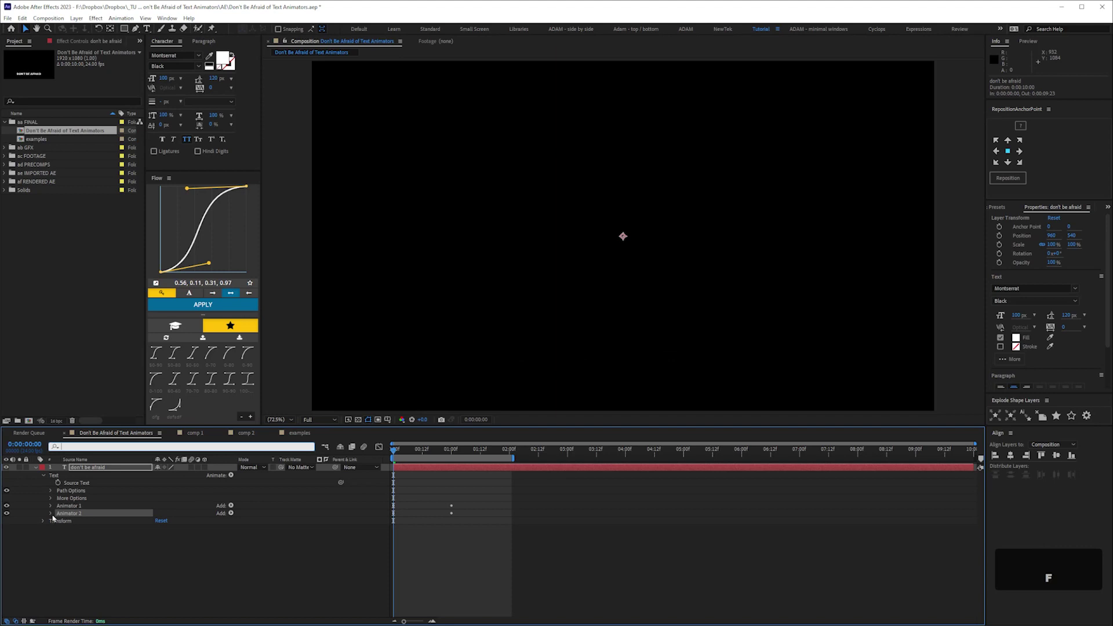
Step: Expand the range selector of Animator 2 and set its Mode to Subtract
left_click(51, 514)
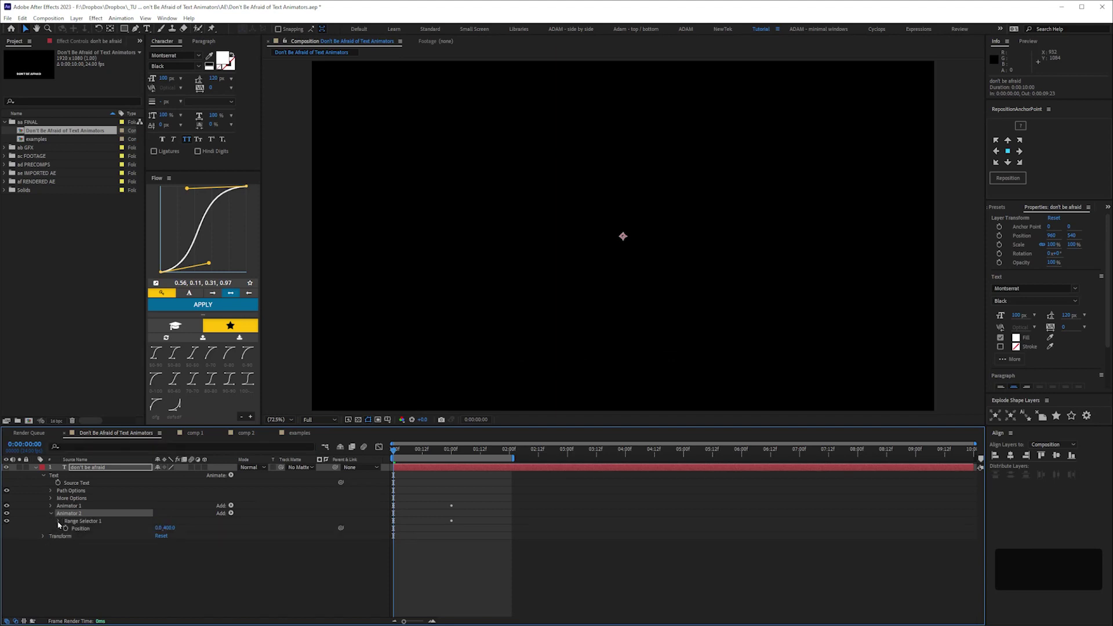
left_click(58, 522)
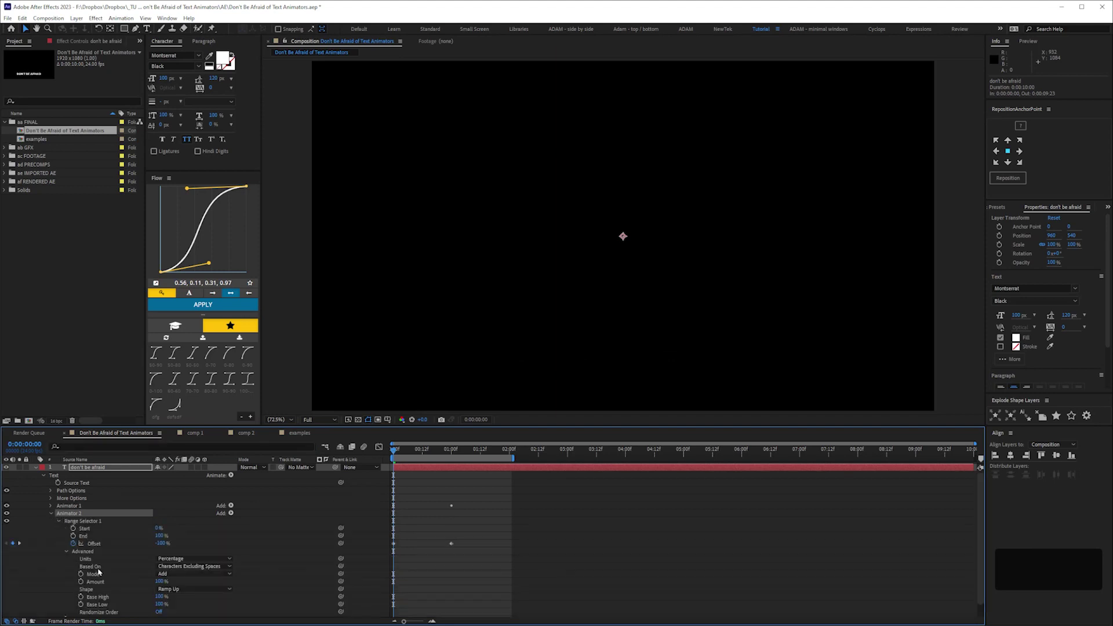
left_click(182, 574)
left_click(201, 530)
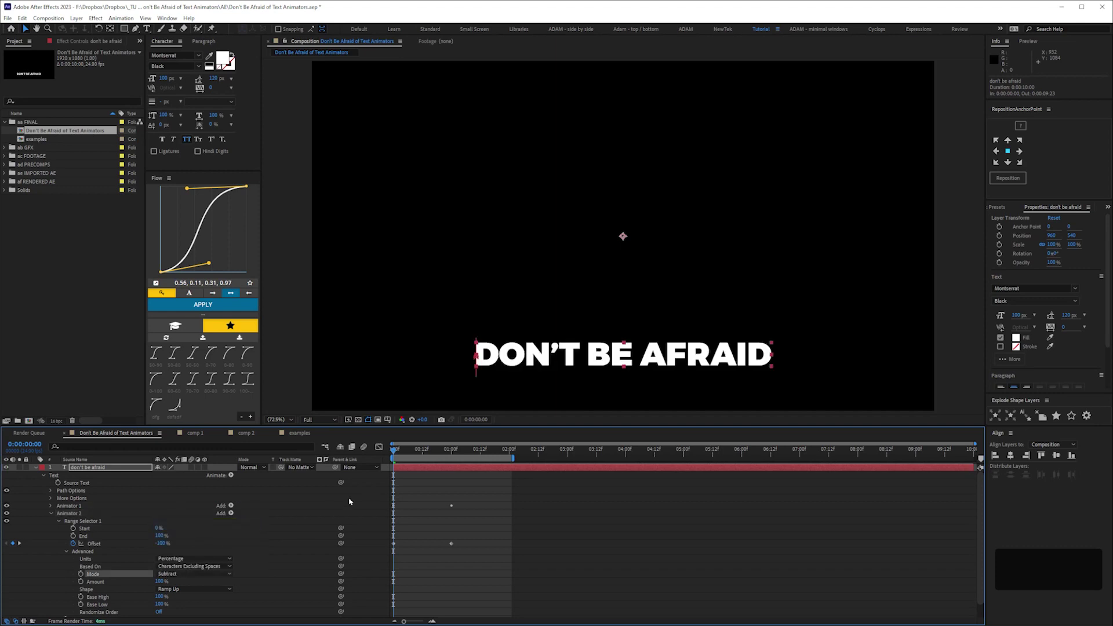
Step: Show only the keyframed properties, shift the second animator's Offset keyframes about 20 frames forward in time, and preview the animation
key("u")
mouse_move(459, 493)
left_mouse_down()
mouse_move(397, 500)
mouse_move(442, 505)
left_mouse_up()
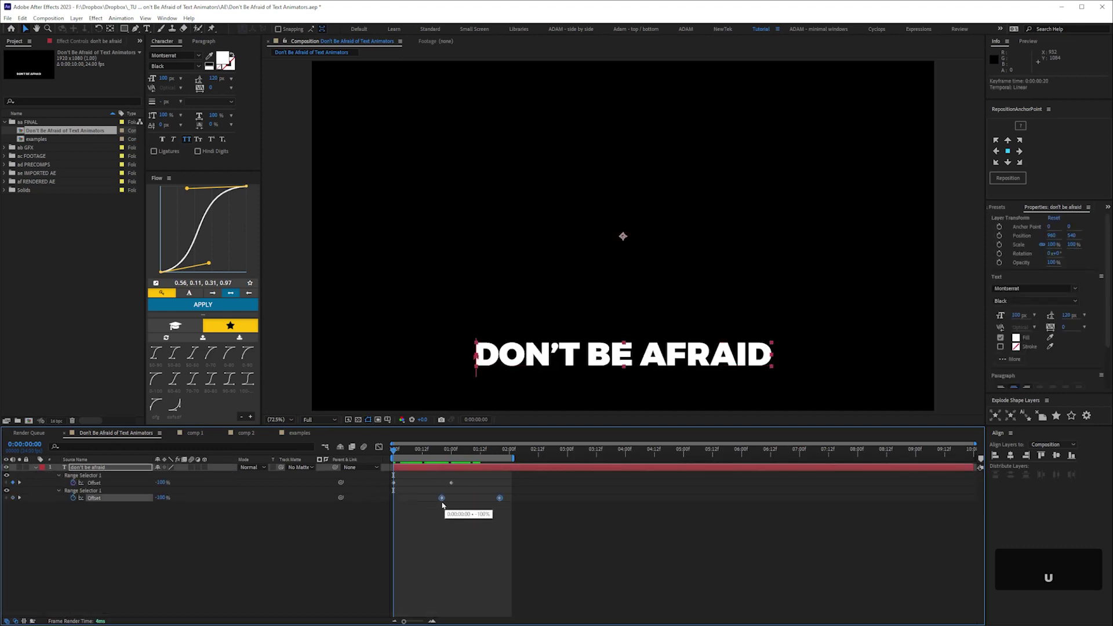
left_click(335, 589)
key("KP_0")
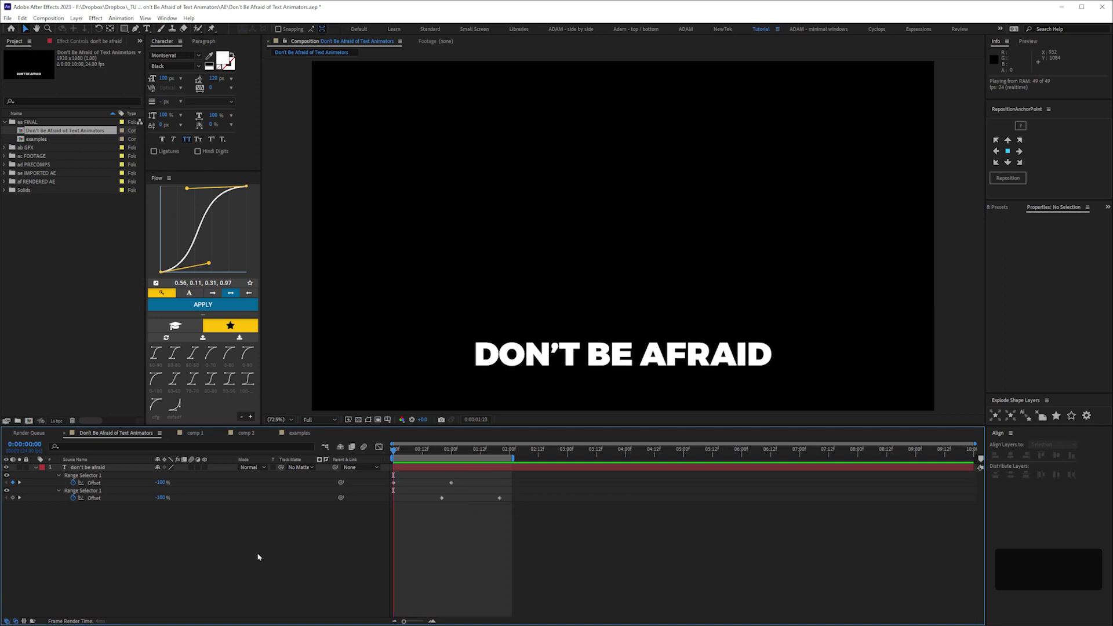
key("space")
Step: Reveal the text layer's properties and delete Animator 2
left_click(36, 467)
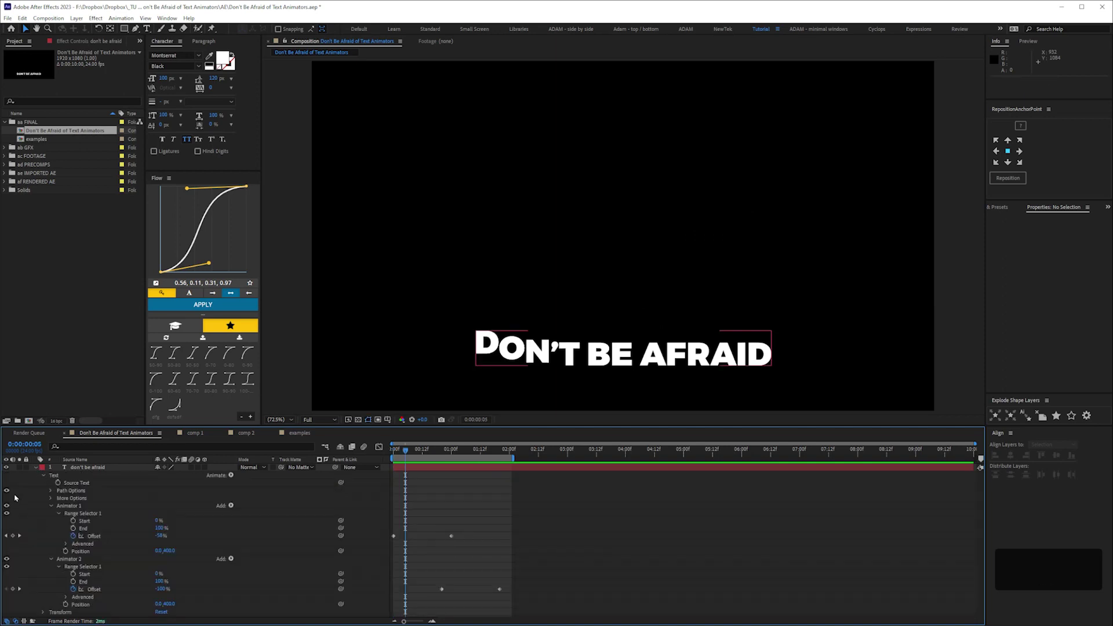
left_click(75, 560)
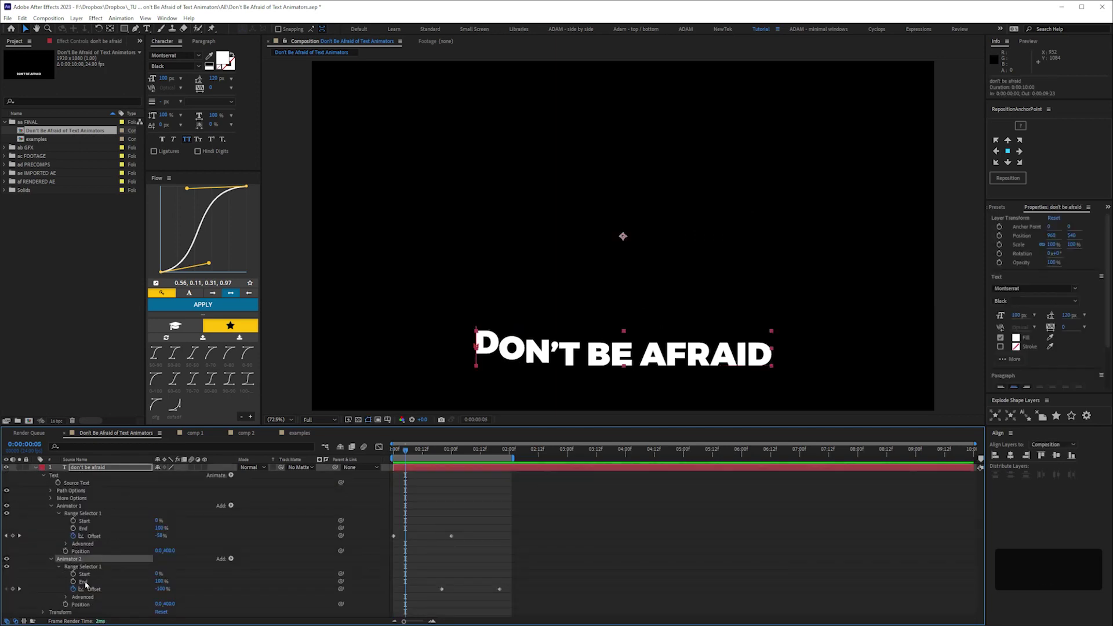
key("Delete")
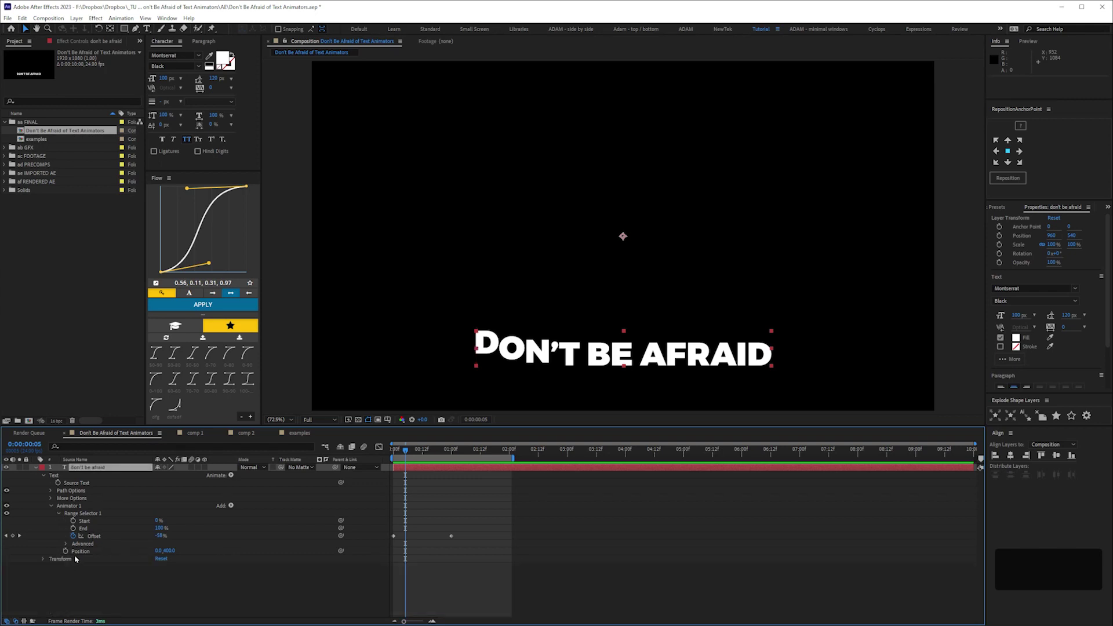
Step: Collapse the range selector of Animator 1 and add a Wiggly selector to that animator
left_click(59, 514)
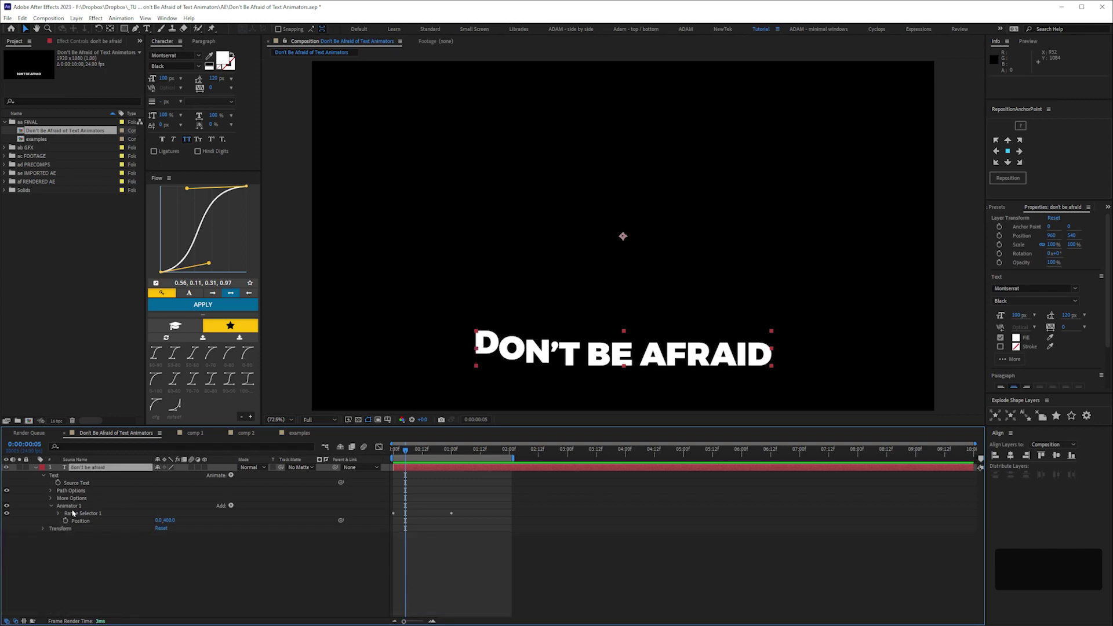
left_click(73, 507)
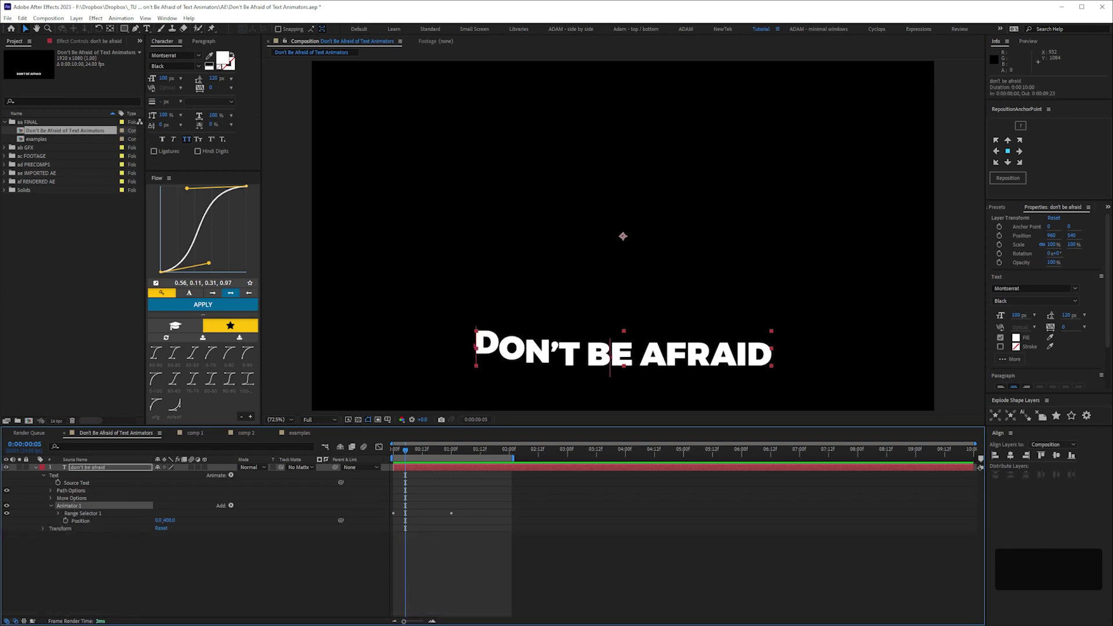
left_click(231, 506)
mouse_move(237, 510)
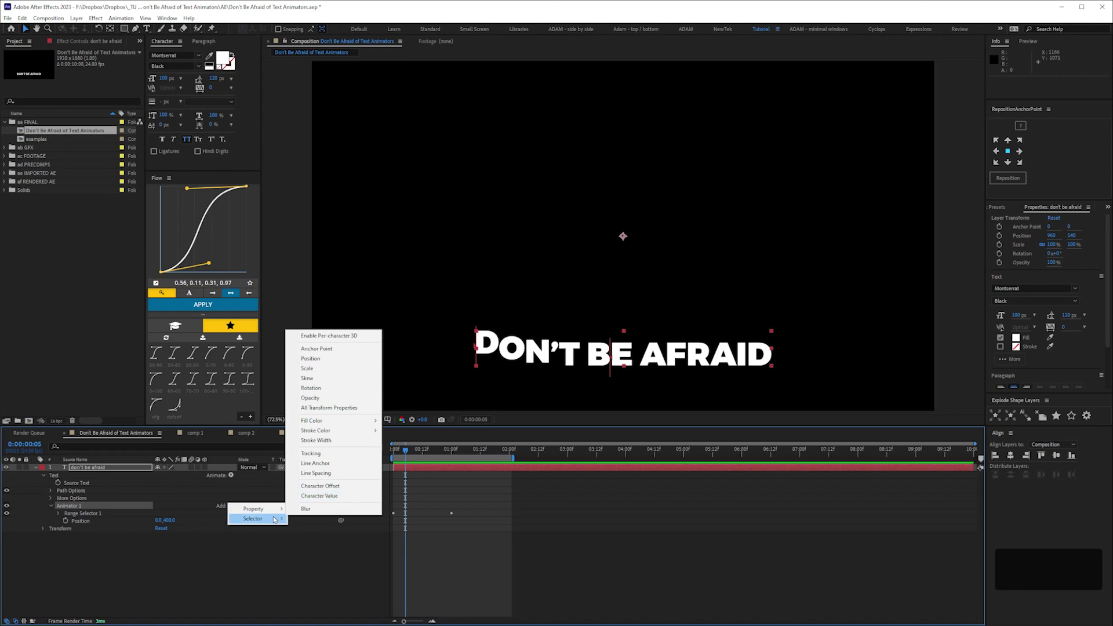
mouse_move(275, 520)
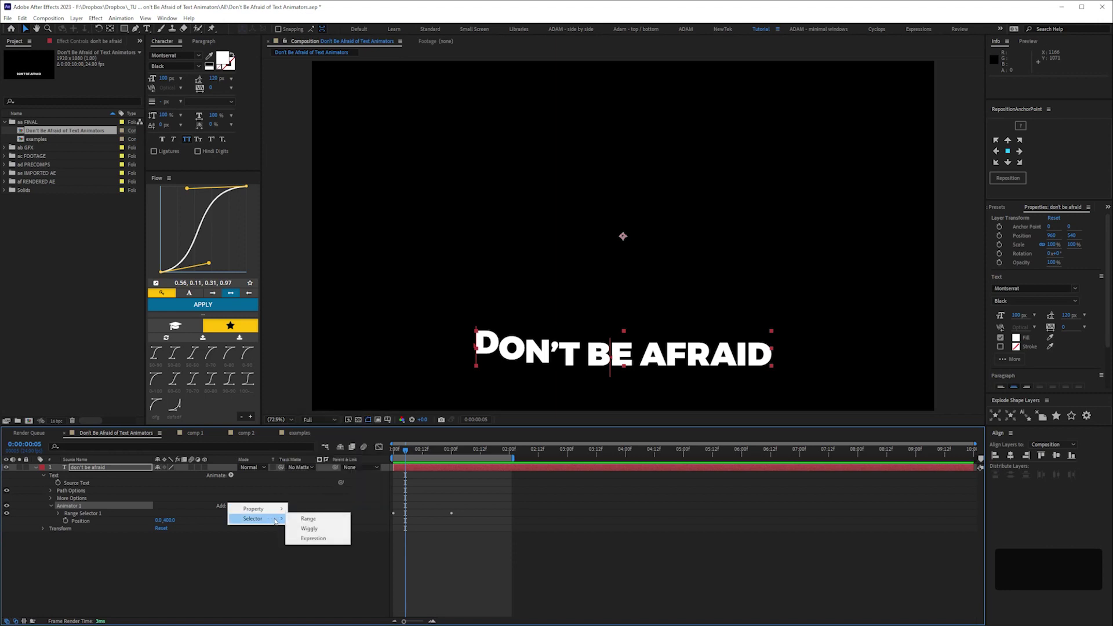
left_click(322, 529)
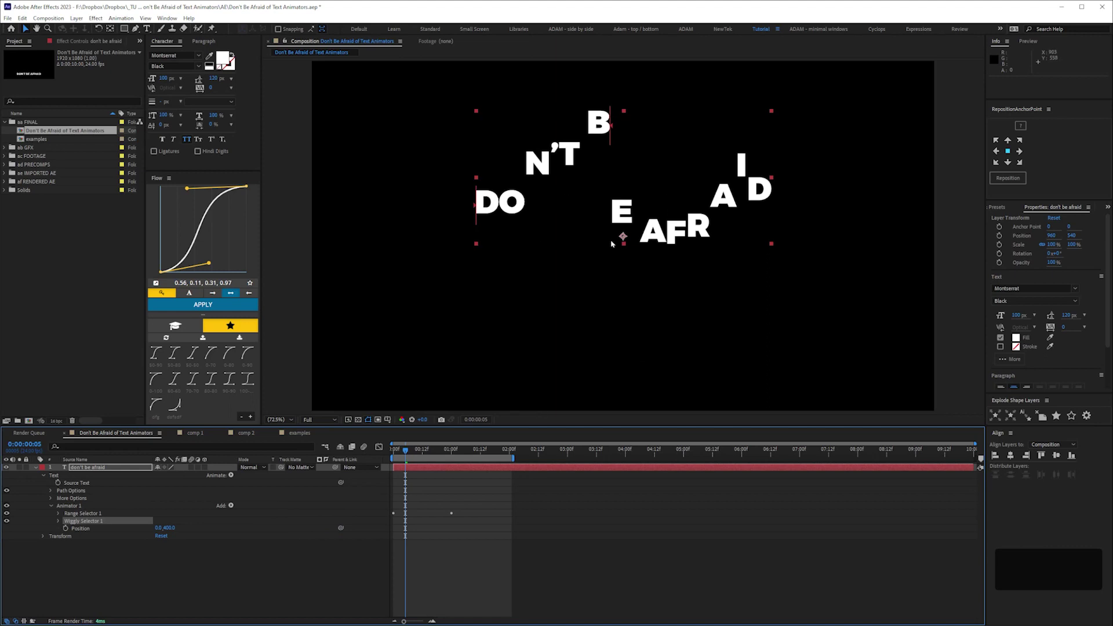
Step: Scrub through the wiggle animation, disable Range Selector 1, and expand the Wiggly selector's settings
left_click_drag(405, 450, 463, 456)
key("F2")
left_click(50, 516)
left_click(58, 520)
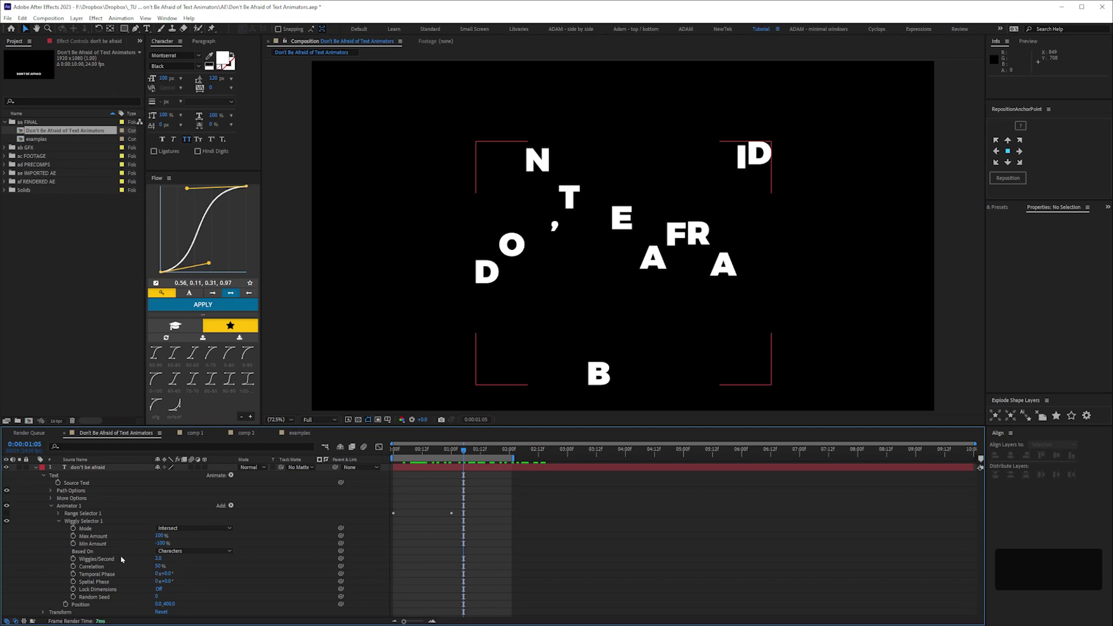
Step: Switch to YouTube in the browser and open the tutorial "The Wiggly Selector (Text Animator)"
key("F2")
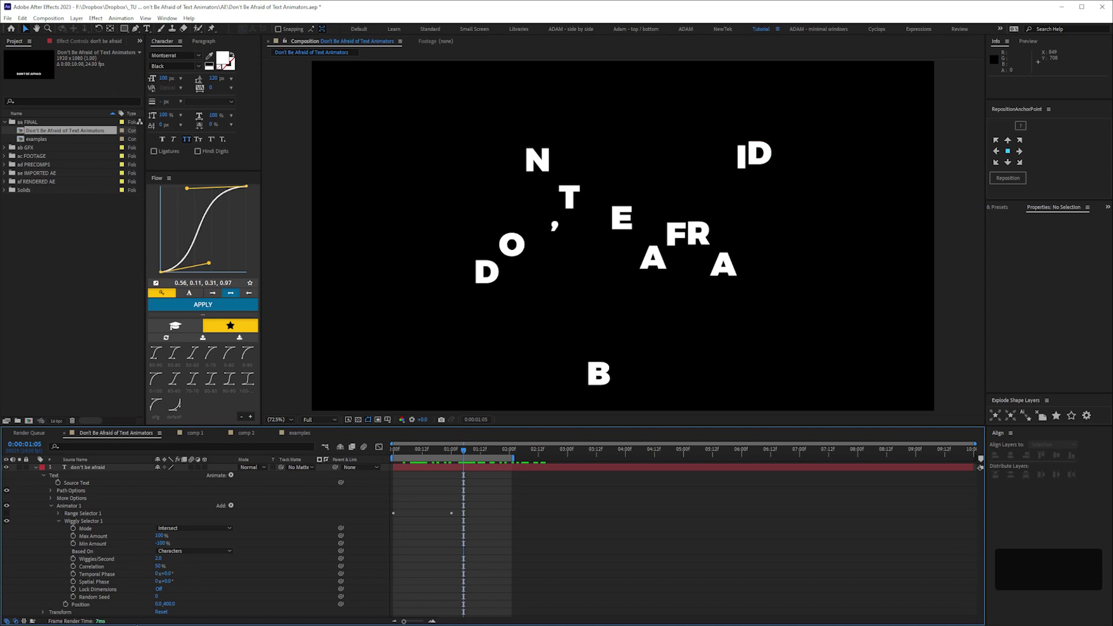
left_click(140, 534)
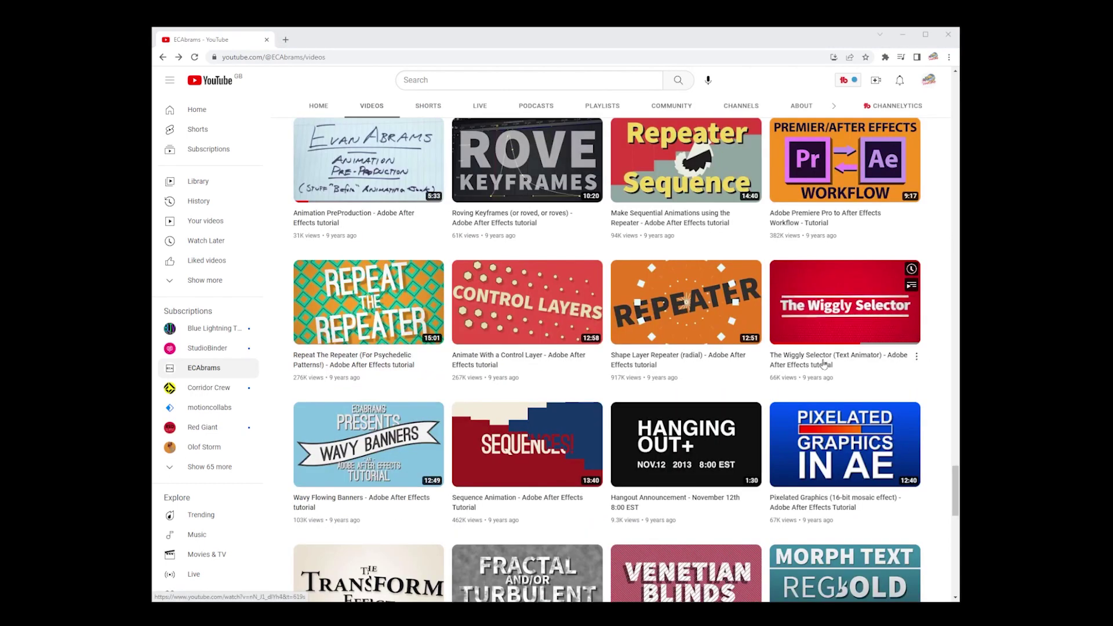
left_click(820, 364)
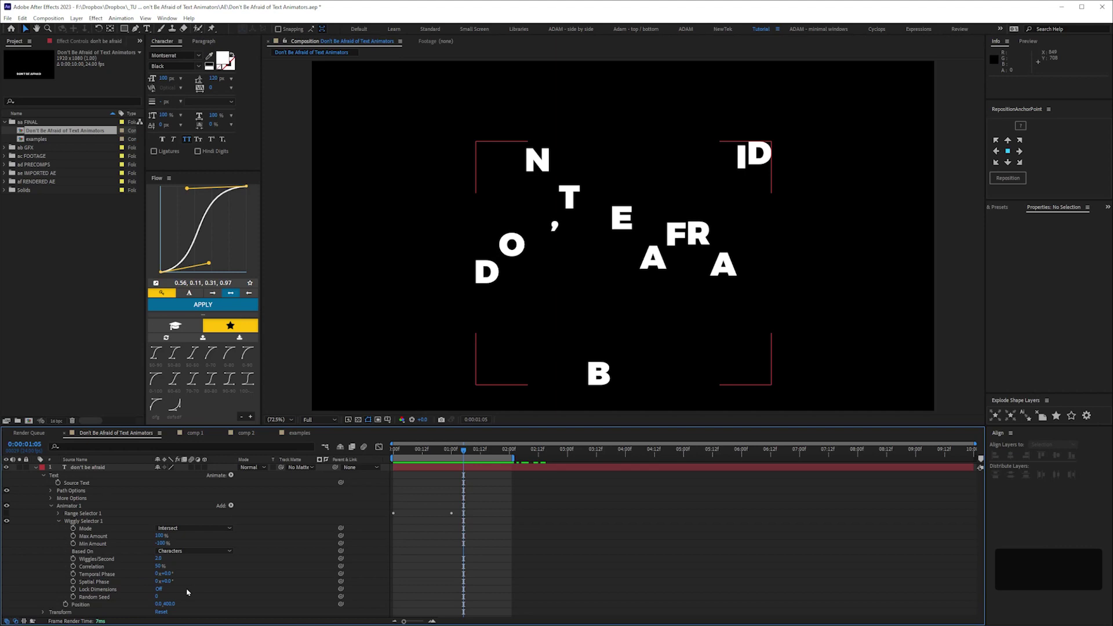
Step: Delete the Wiggly selector from Animator 1 and enable Range Selector 1
left_click(82, 521)
key("Delete")
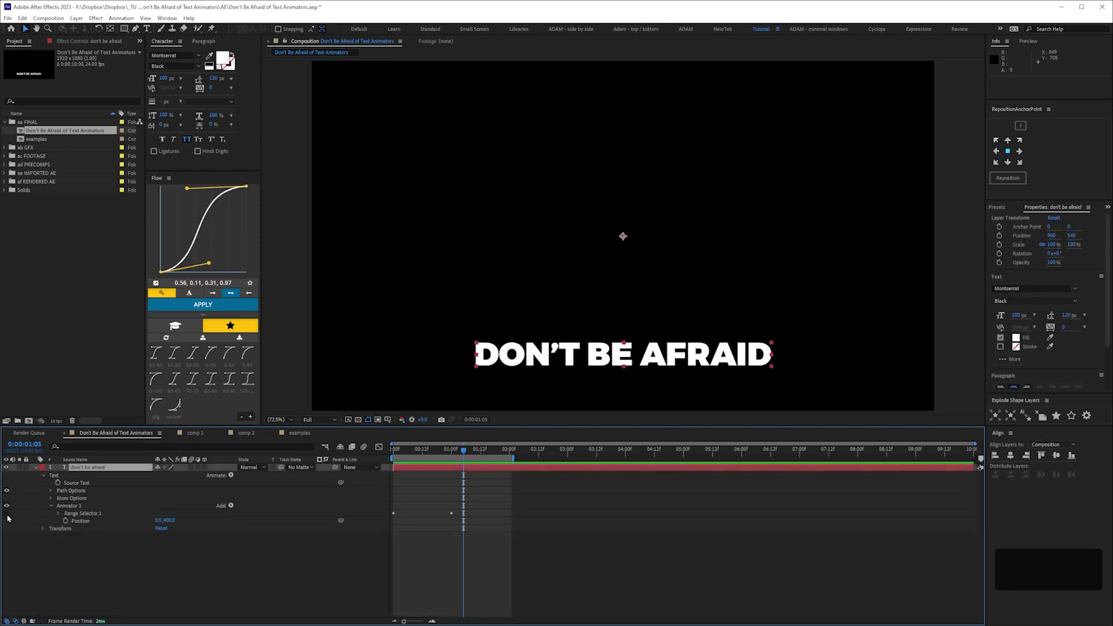
left_click(7, 513)
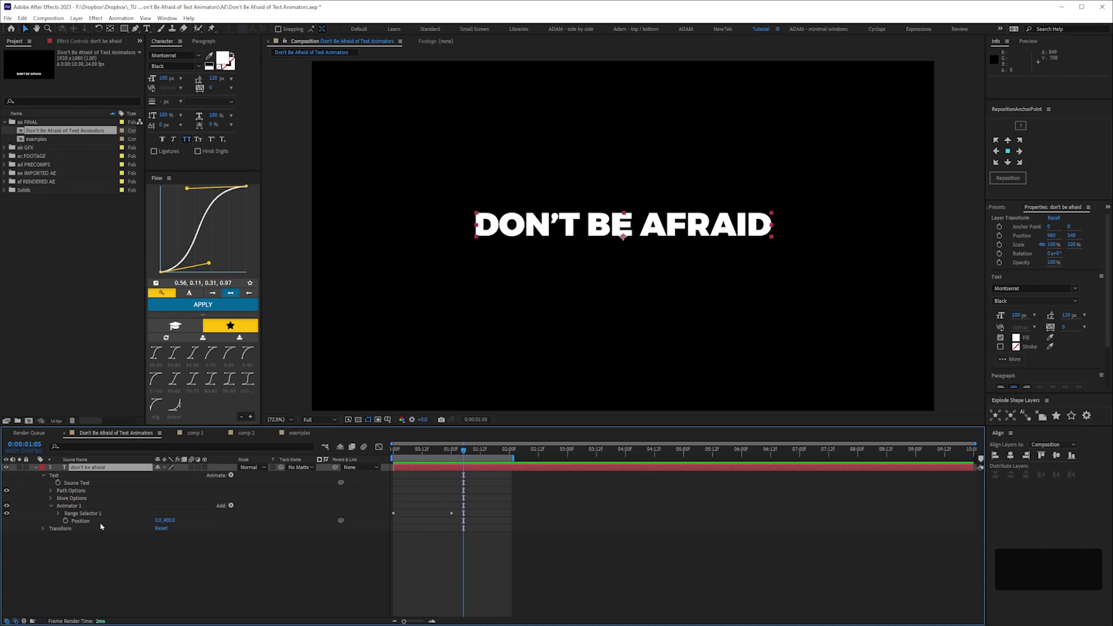
Step: Try adding an Expression selector to Animator 1
left_click(231, 506)
mouse_move(258, 518)
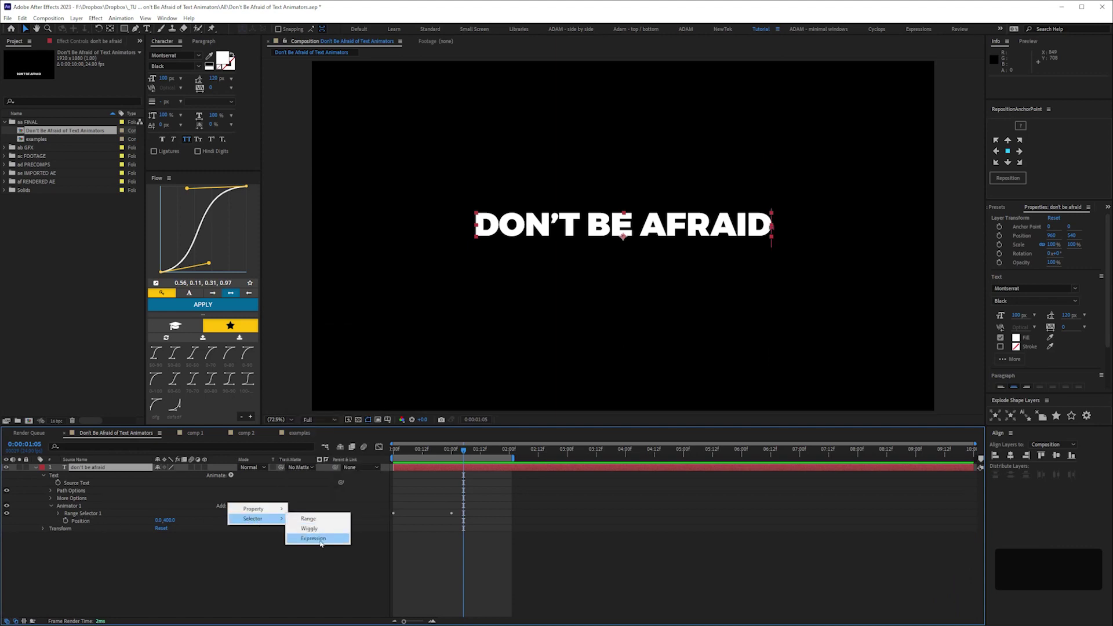
left_click(321, 542)
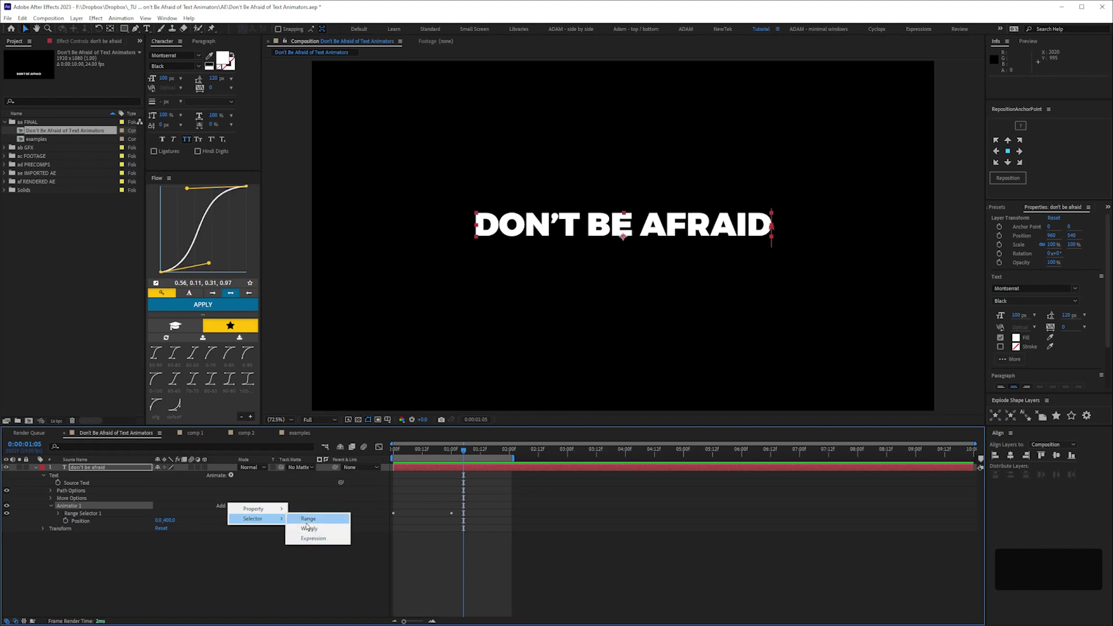
Step: Add a Scale property to Animator 1, set it to 0%, and scrub from the first frame to check the animation
mouse_move(264, 512)
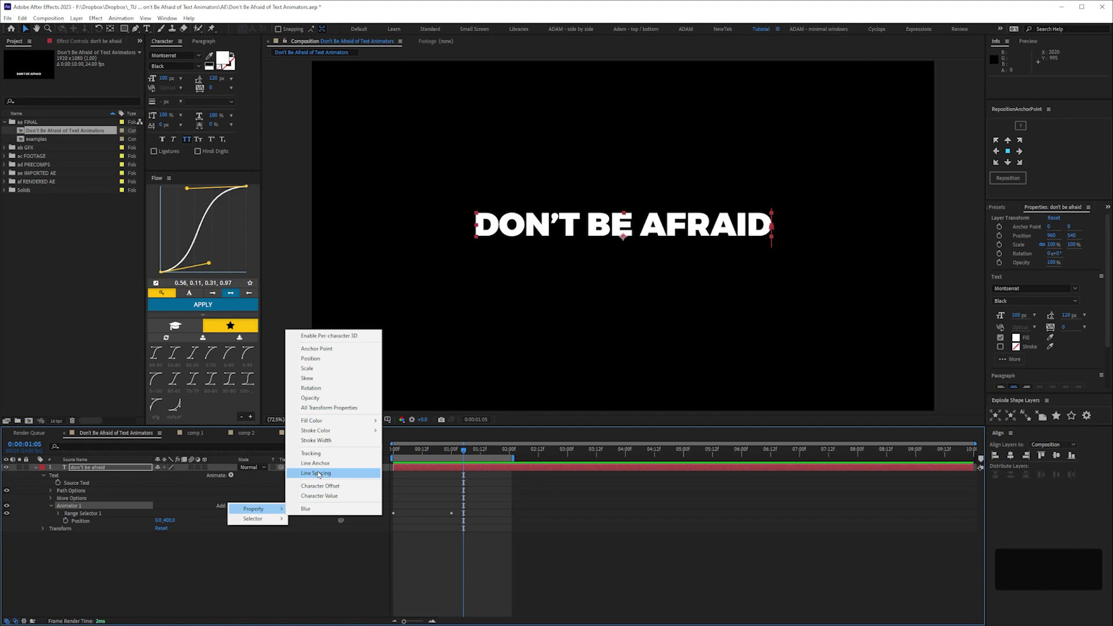
left_click(307, 369)
key("Home")
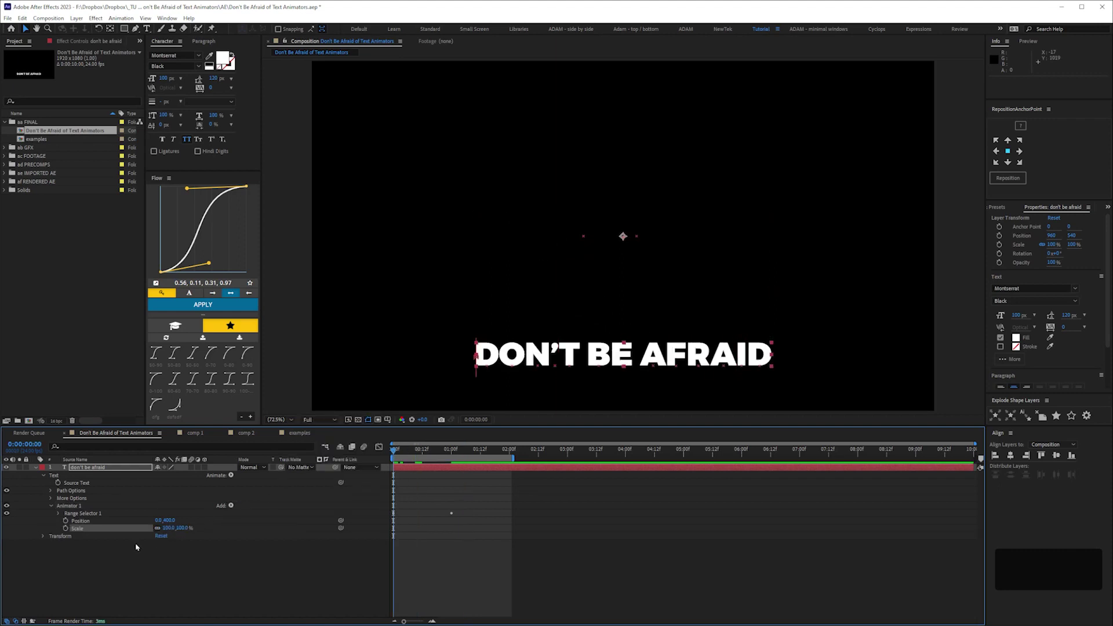
left_click(169, 528)
type("0")
key("Return")
left_click_drag(395, 451, 439, 454)
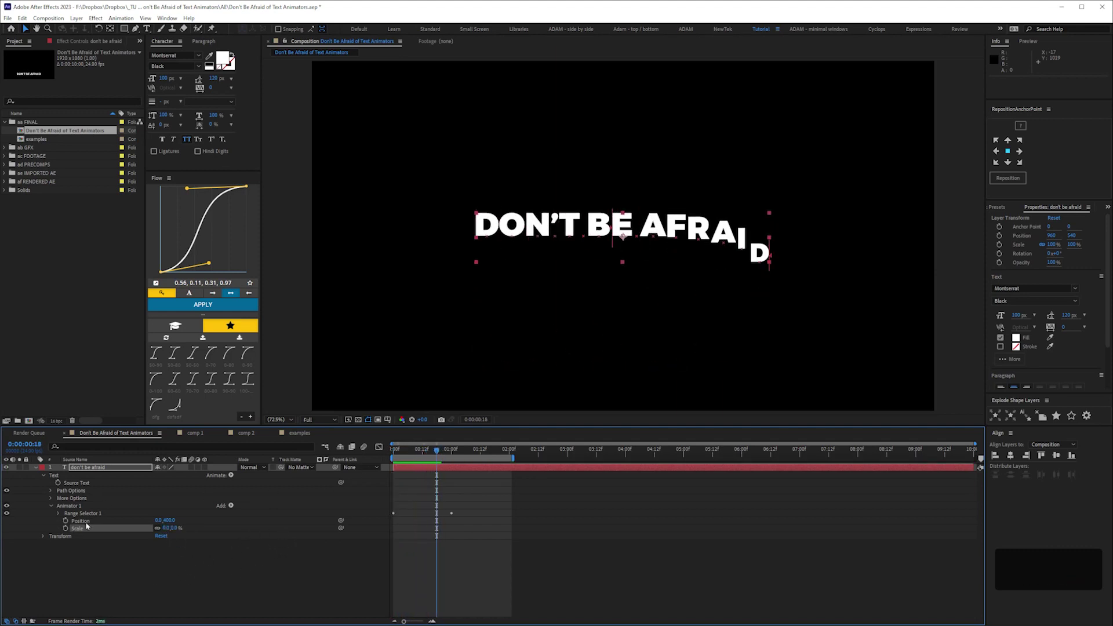
Step: Look over the properties available for Animator 1 and delete its Scale property
left_click(232, 506)
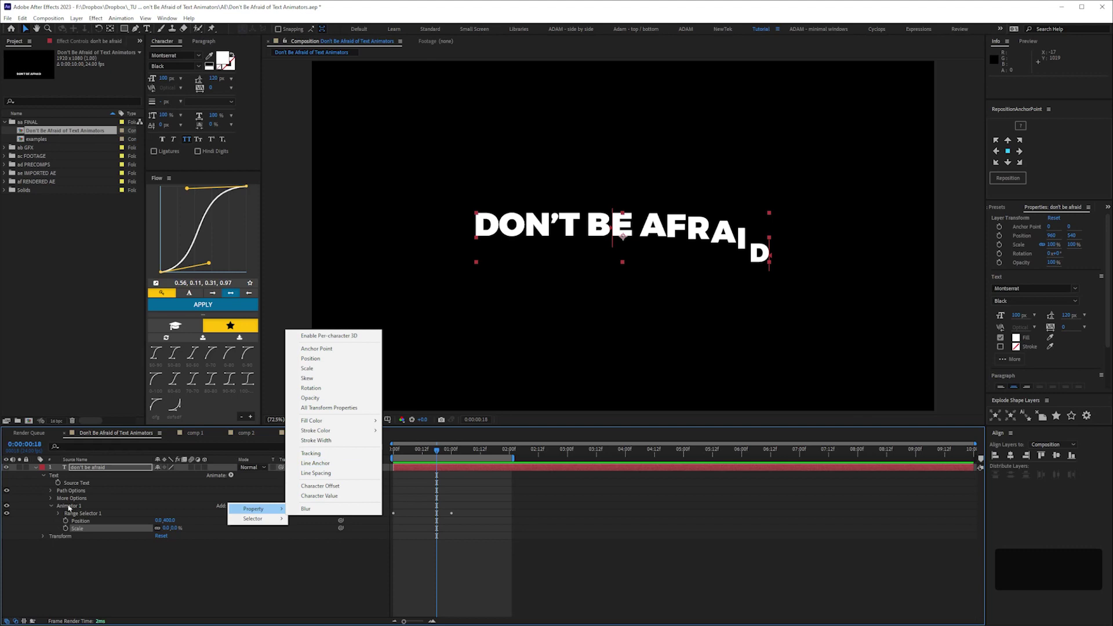
left_click(98, 581)
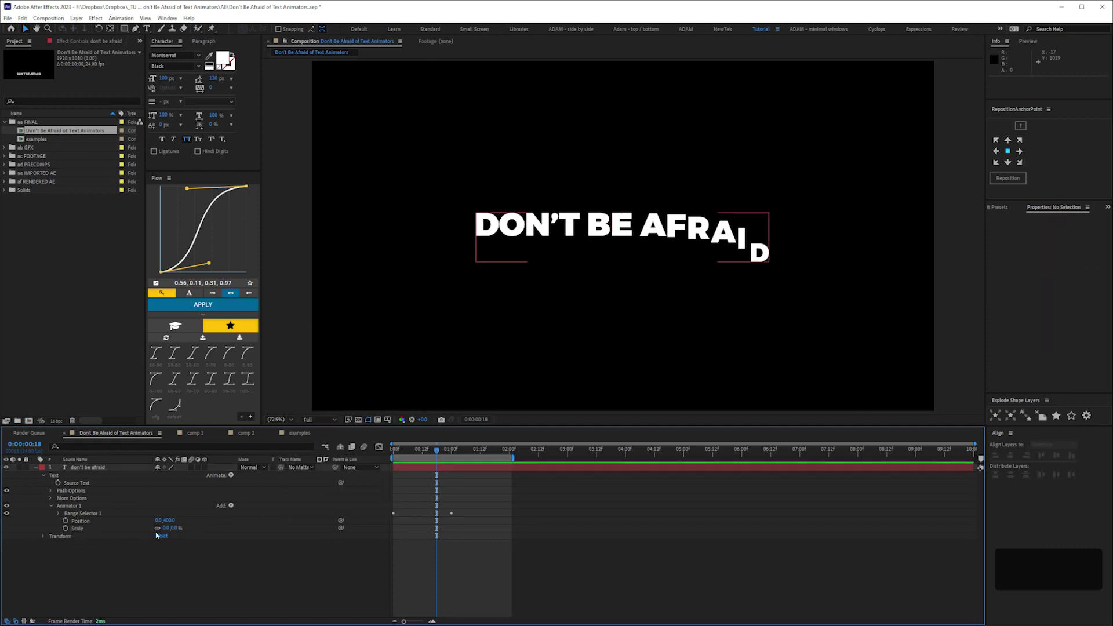
left_click(81, 529)
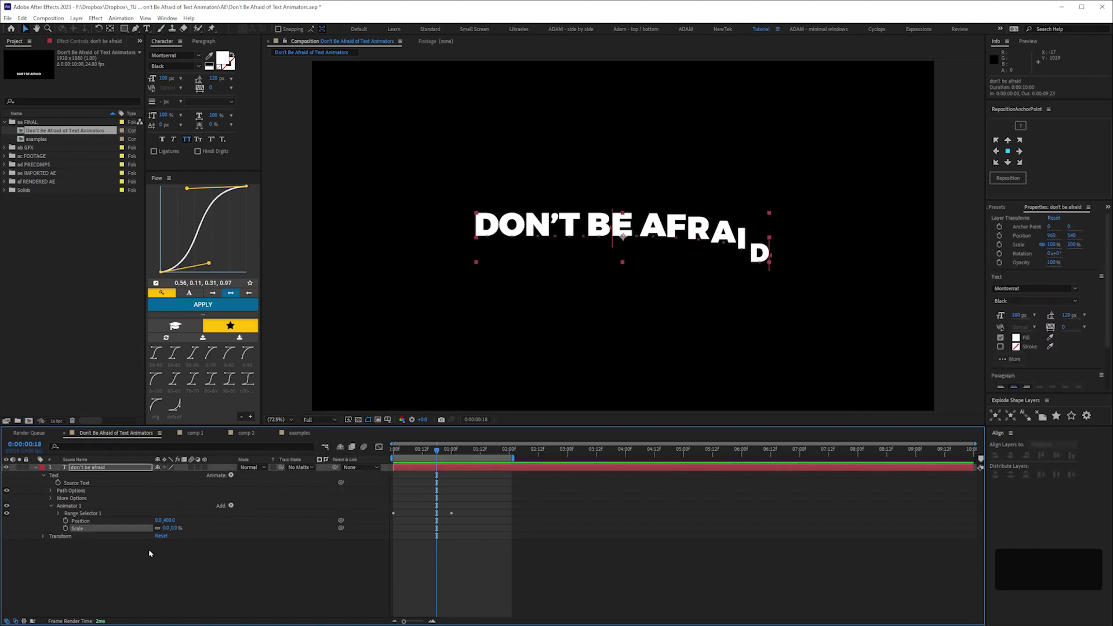
key("Delete")
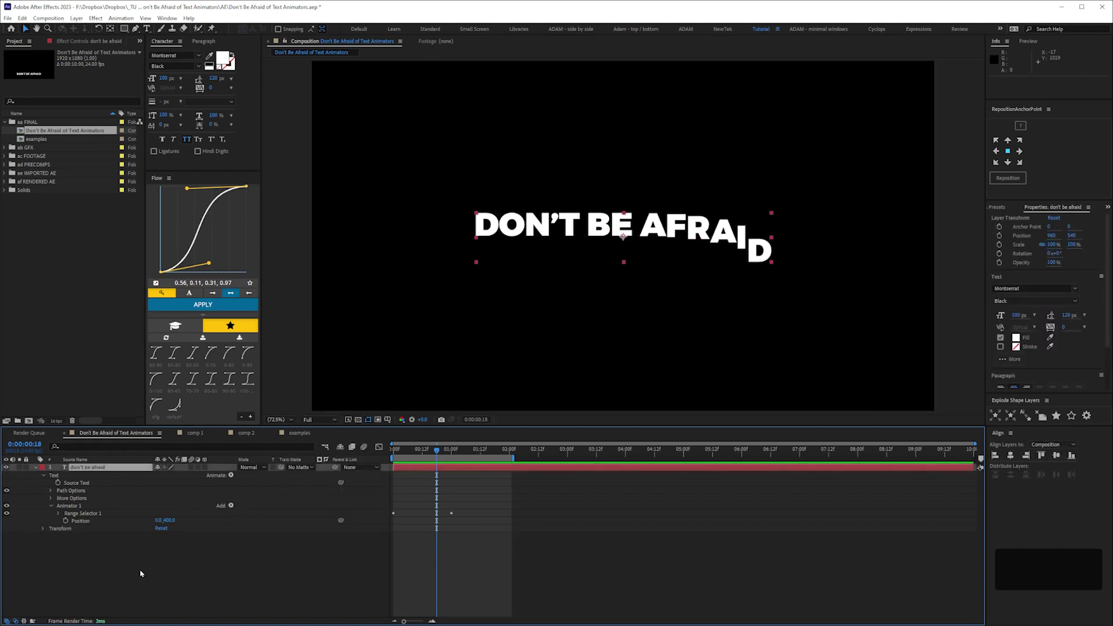
Step: Add a Rotation property to Animator 1, set it to 180°, and scrub through the animation
left_click(231, 507)
mouse_move(255, 509)
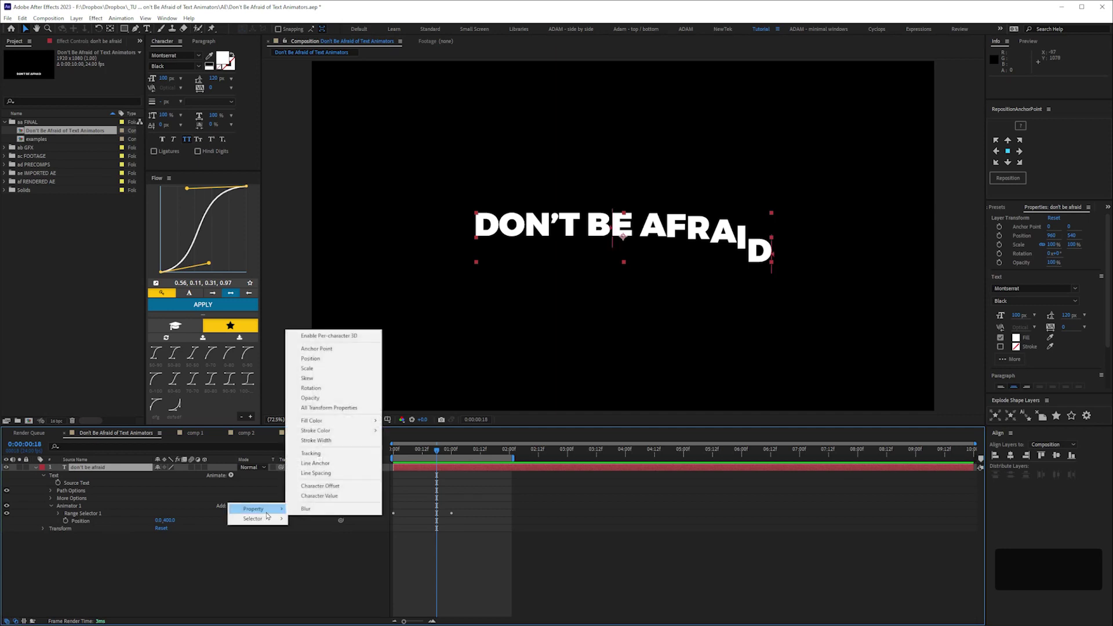
left_click(320, 390)
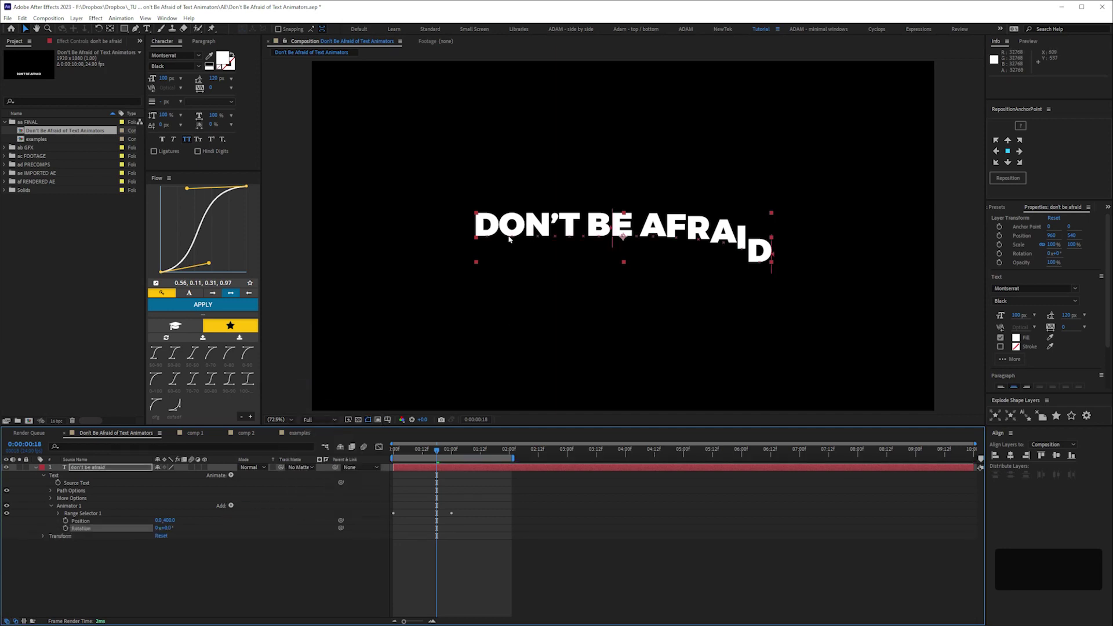
left_click(167, 528)
type("170")
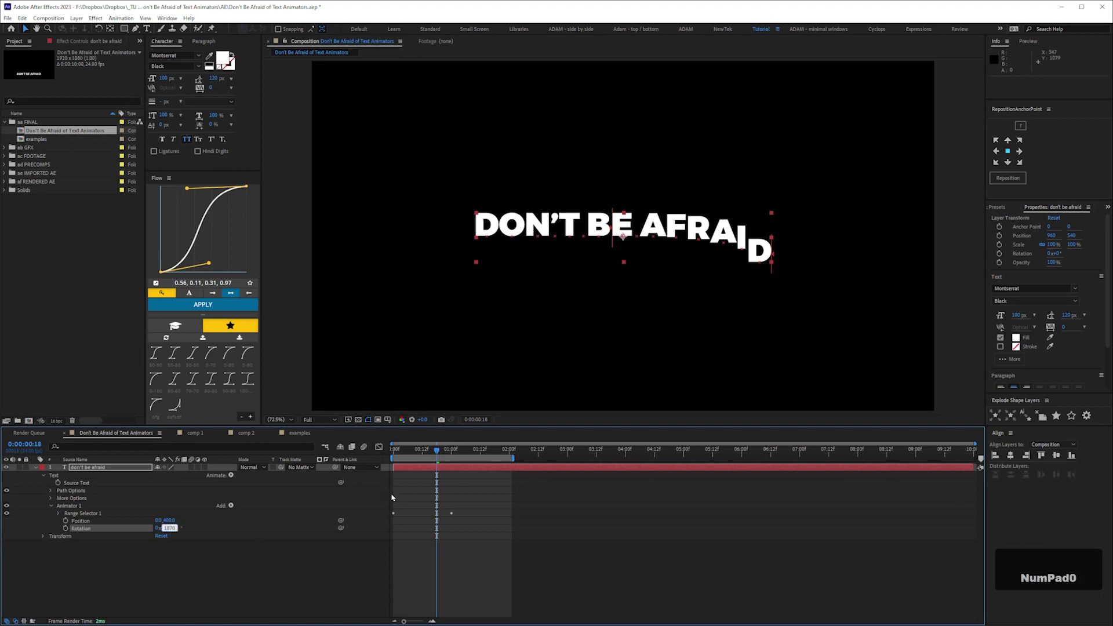
key("Return")
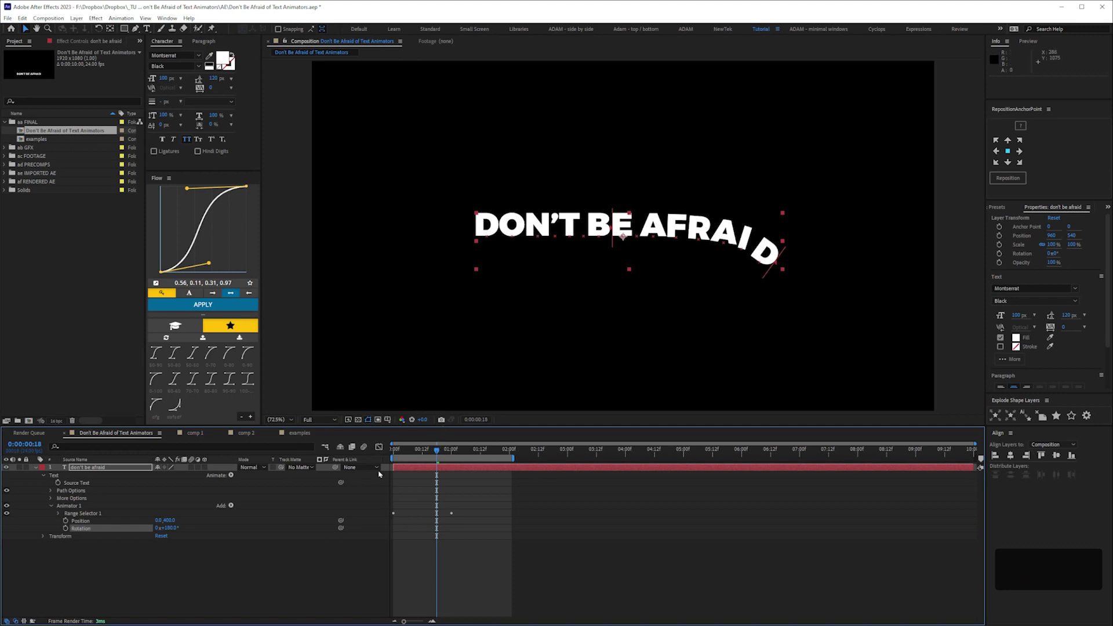
left_click_drag(417, 453, 442, 453)
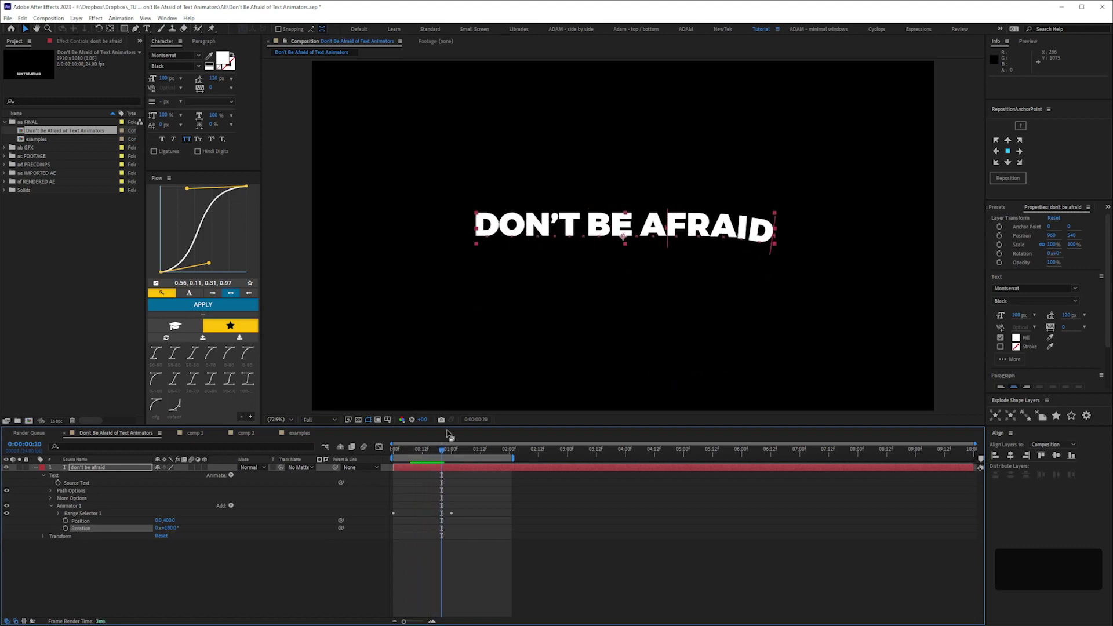
Step: Add an Anchor Point property to Animator 1 and delete it again
left_click(232, 506)
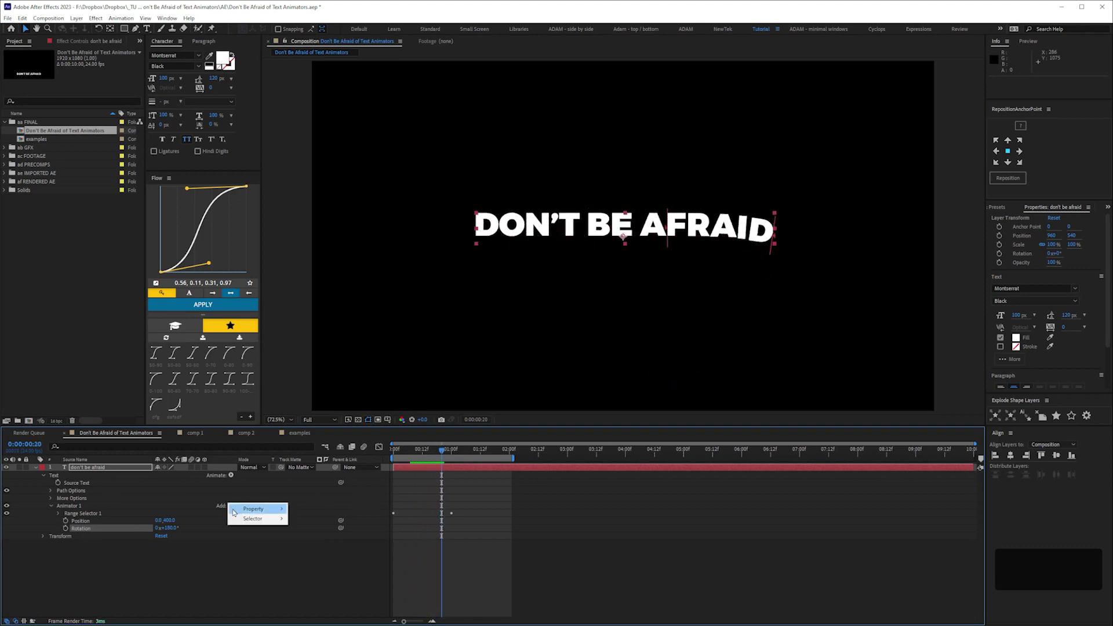
mouse_move(237, 510)
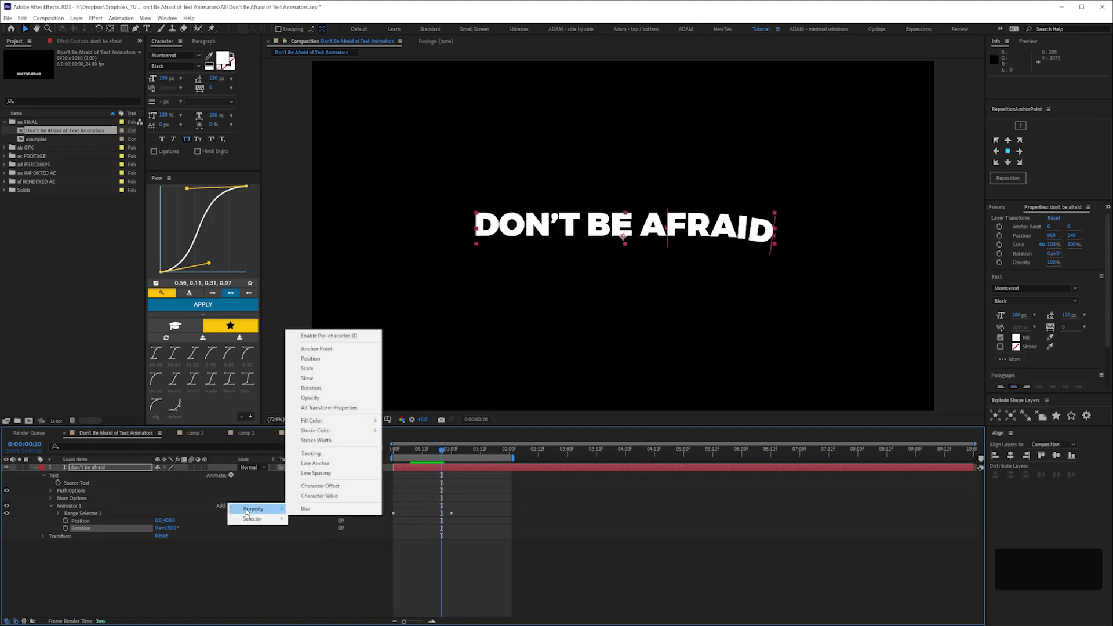
left_click(326, 349)
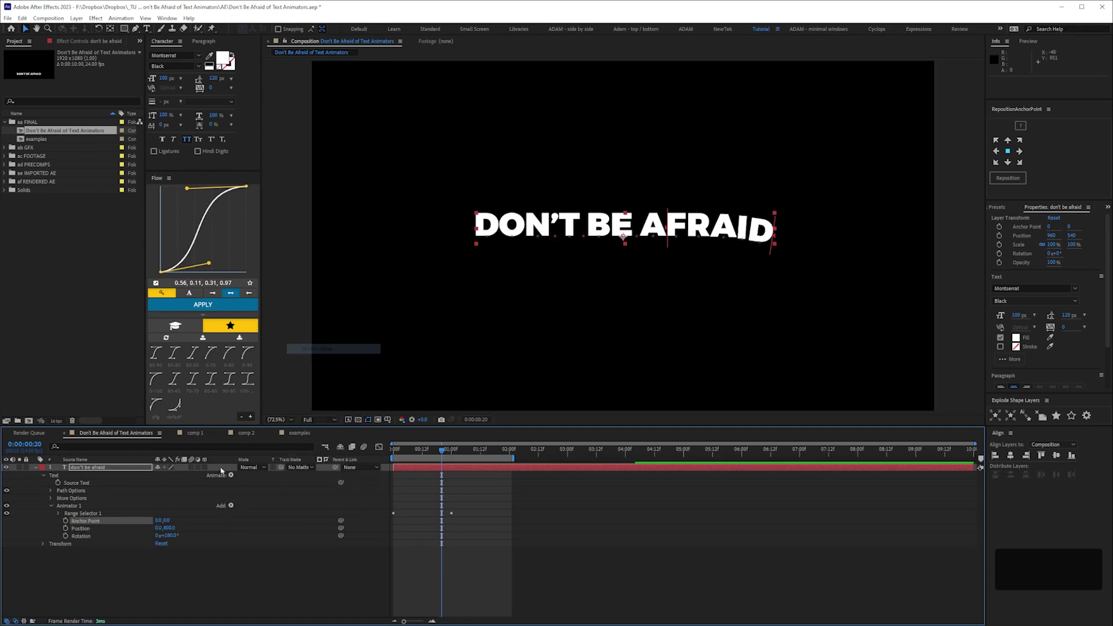
left_click_drag(174, 525, 3, 561)
key("Delete")
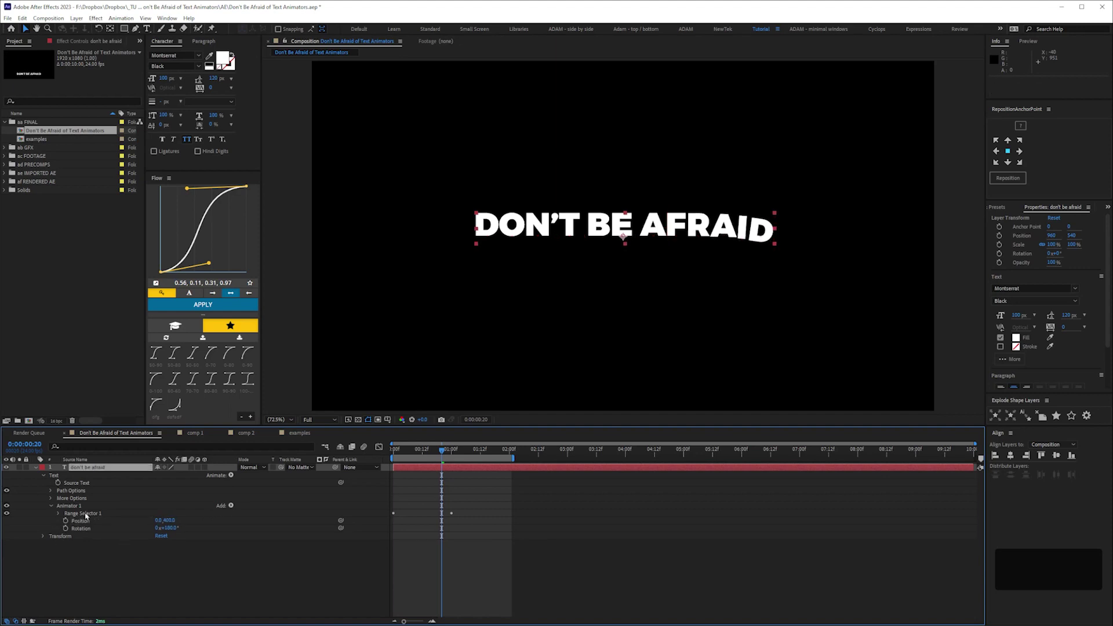
Step: Expand the text's More Options, lower the vertical Grouping Alignment to a negative percentage, and preview the animation
left_click(52, 498)
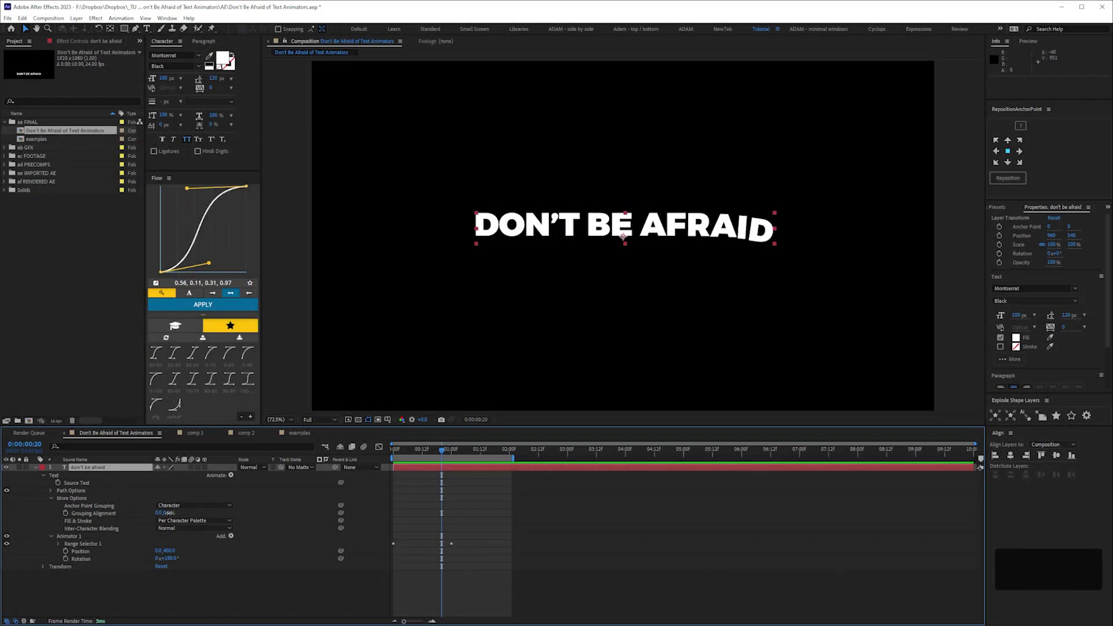
left_click_drag(168, 512, 147, 515)
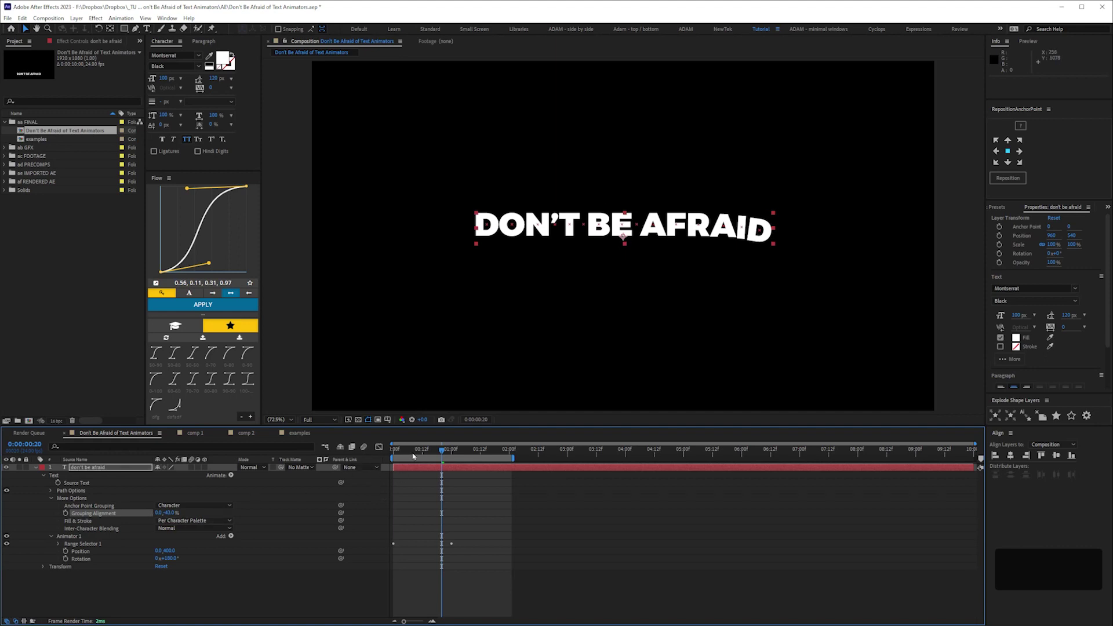
key("space")
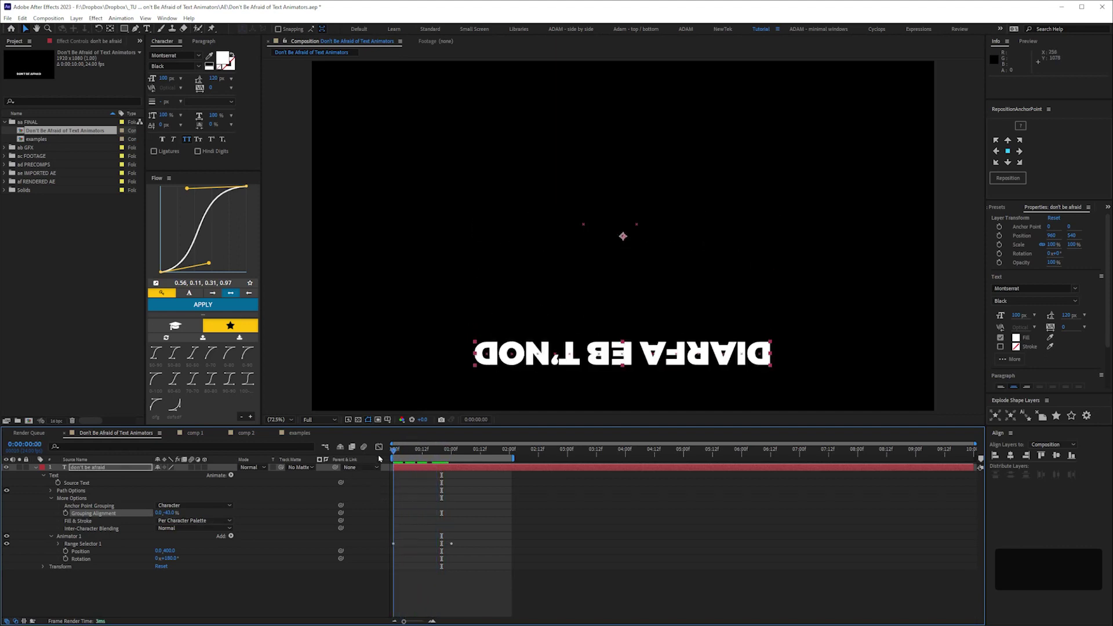
key("space")
Step: Delete the Rotation property from Animator 1 and collapse the text's More Options
left_click(81, 559)
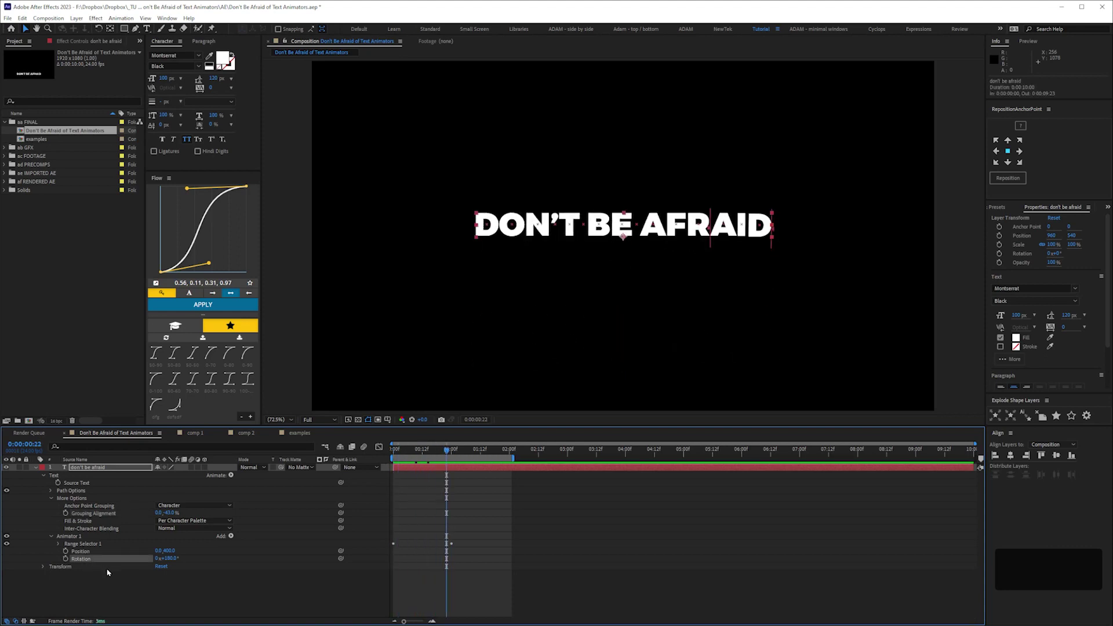
key("Delete")
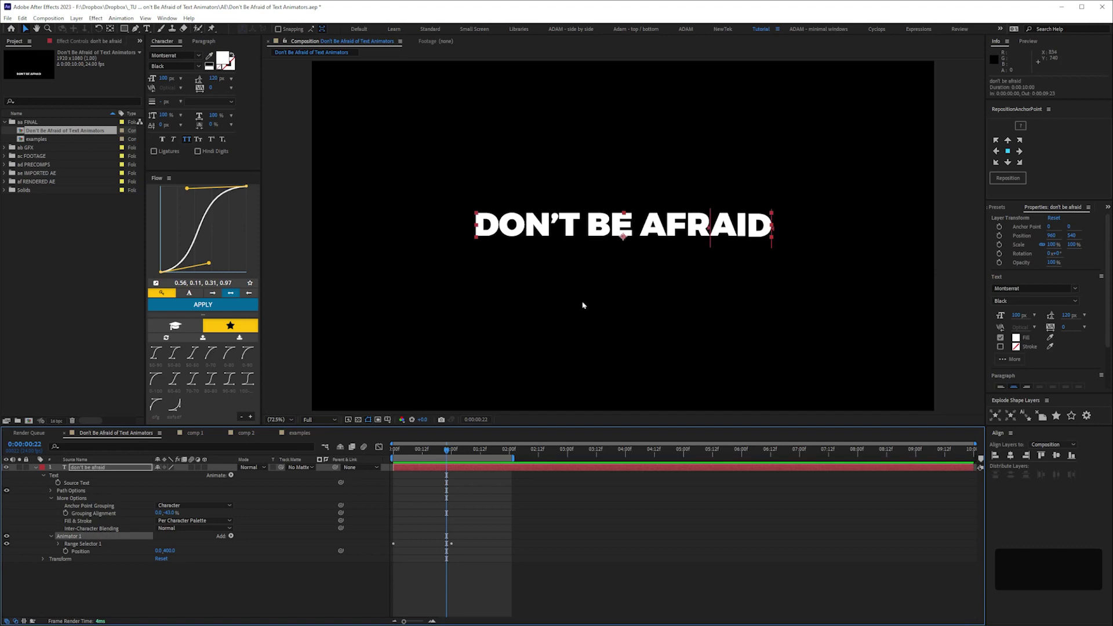
left_click(50, 498)
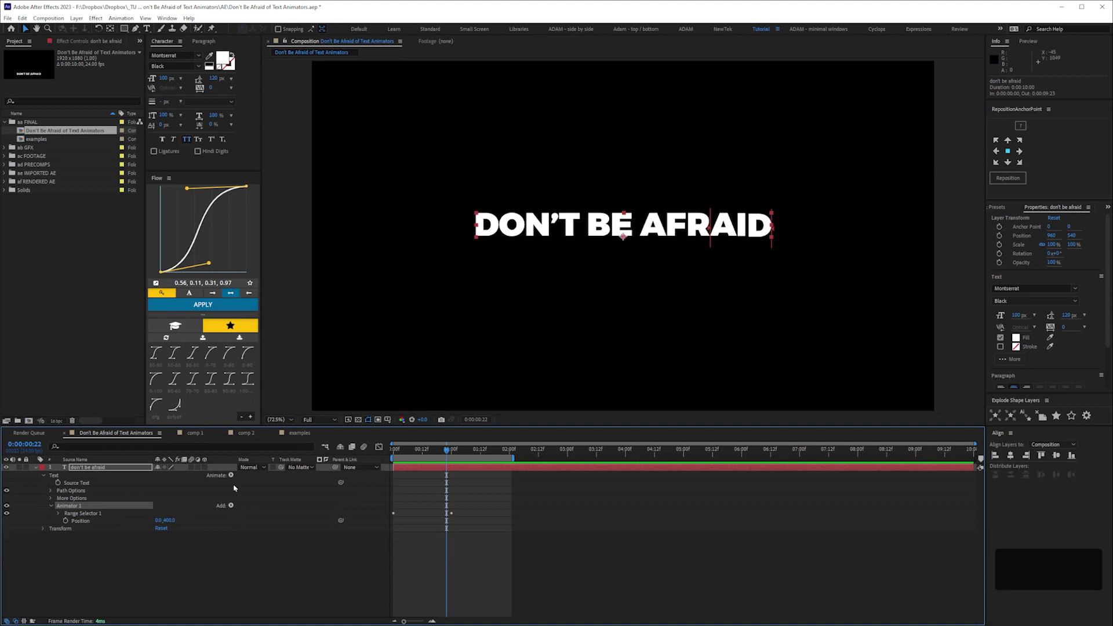
Step: Turn the text layer's Adjustment Layer switch on and off, and do the same with its 3D Layer switch
left_click(198, 467)
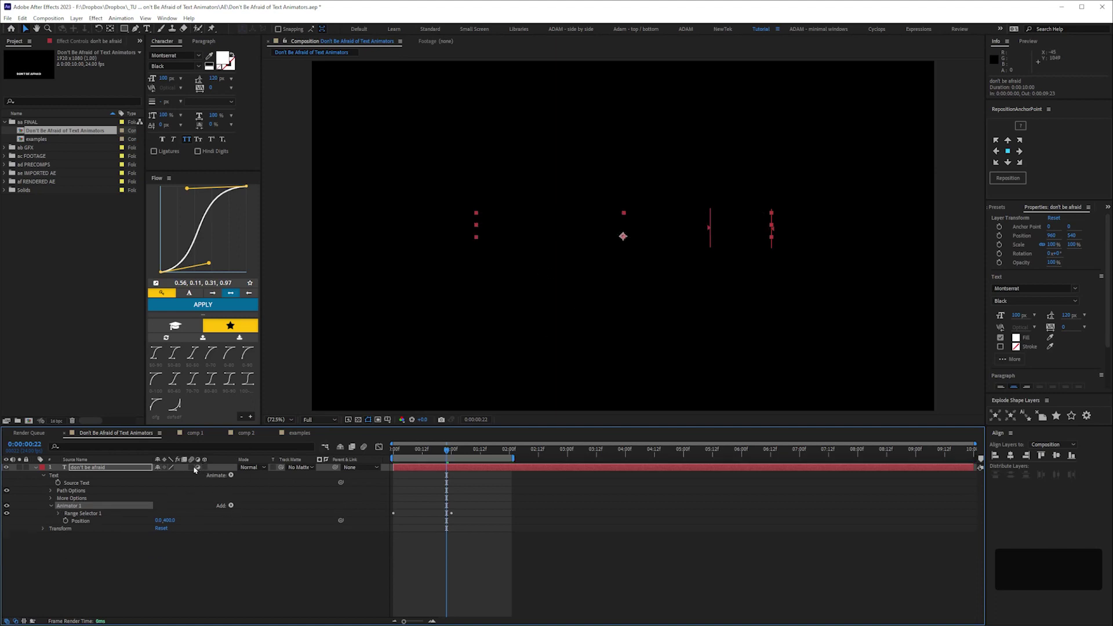
left_click(198, 468)
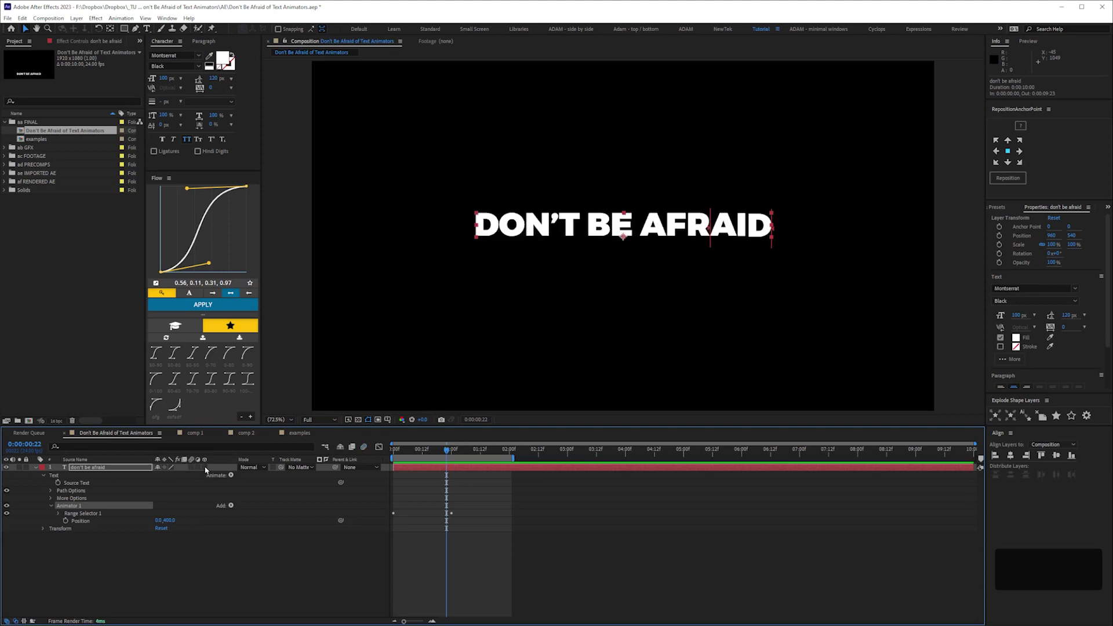
left_click(204, 468)
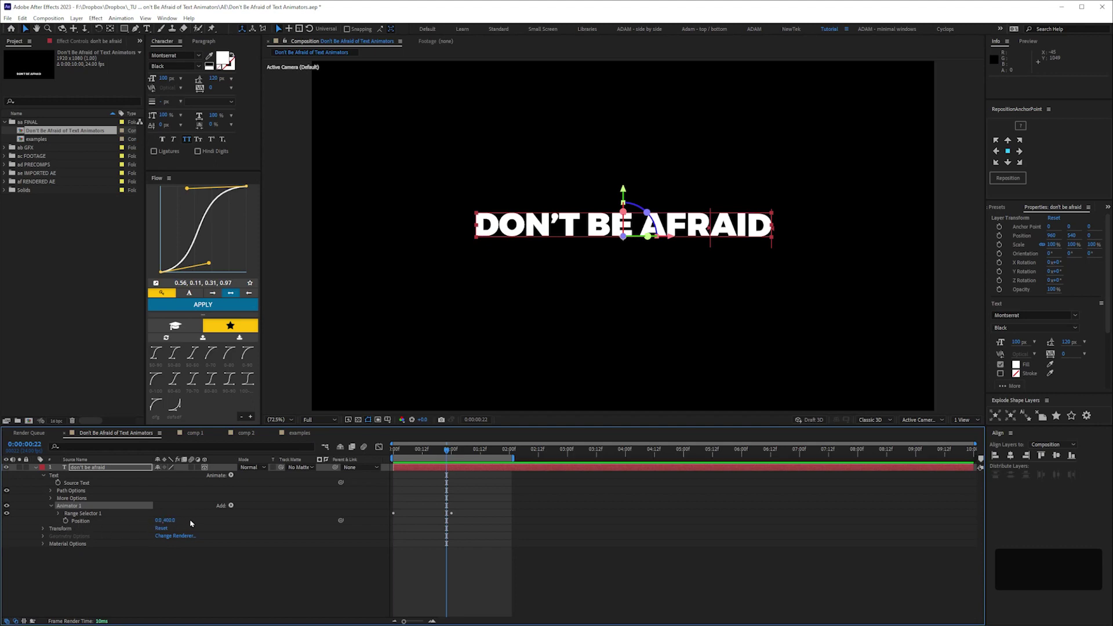
left_click(205, 468)
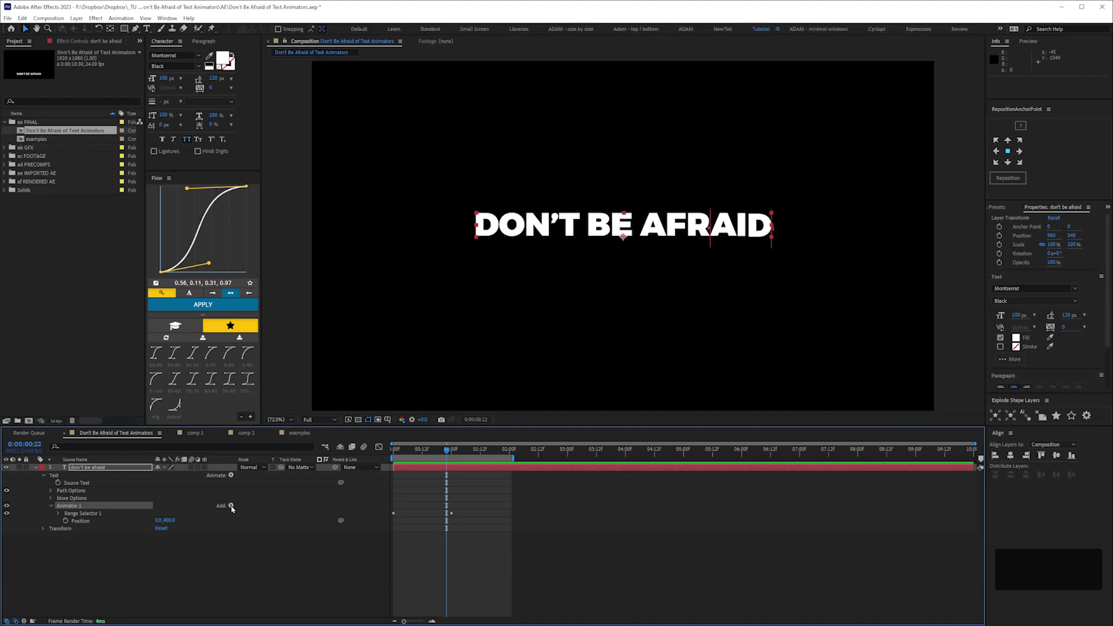
Step: Enable per-character 3D from Animator 1's property options and switch the layer's 3D off again
left_click(230, 505)
mouse_move(238, 509)
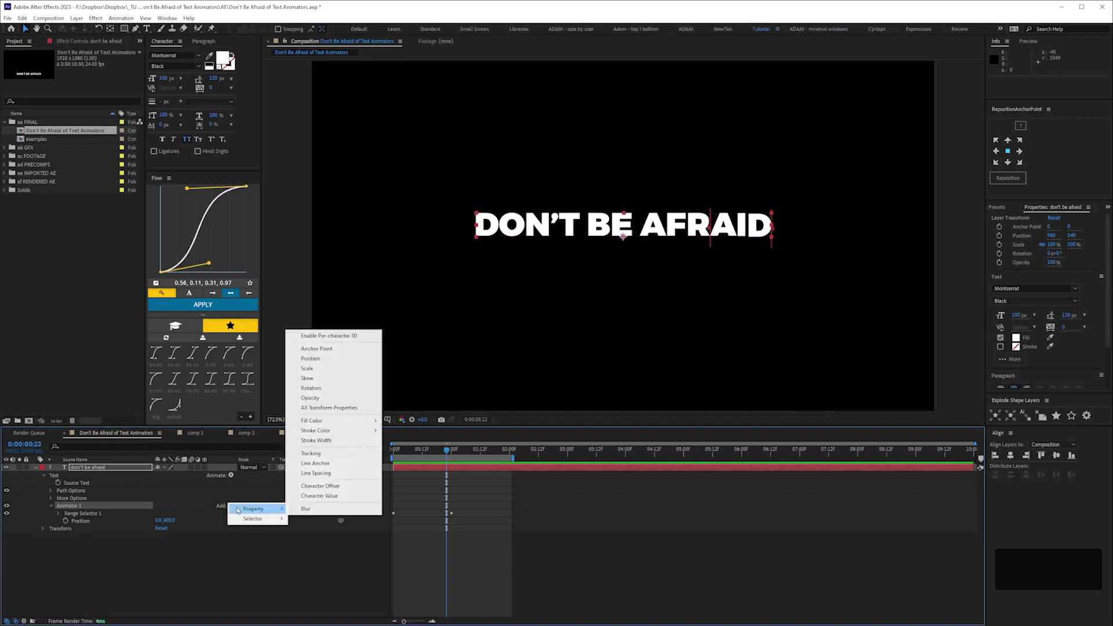
left_click(333, 338)
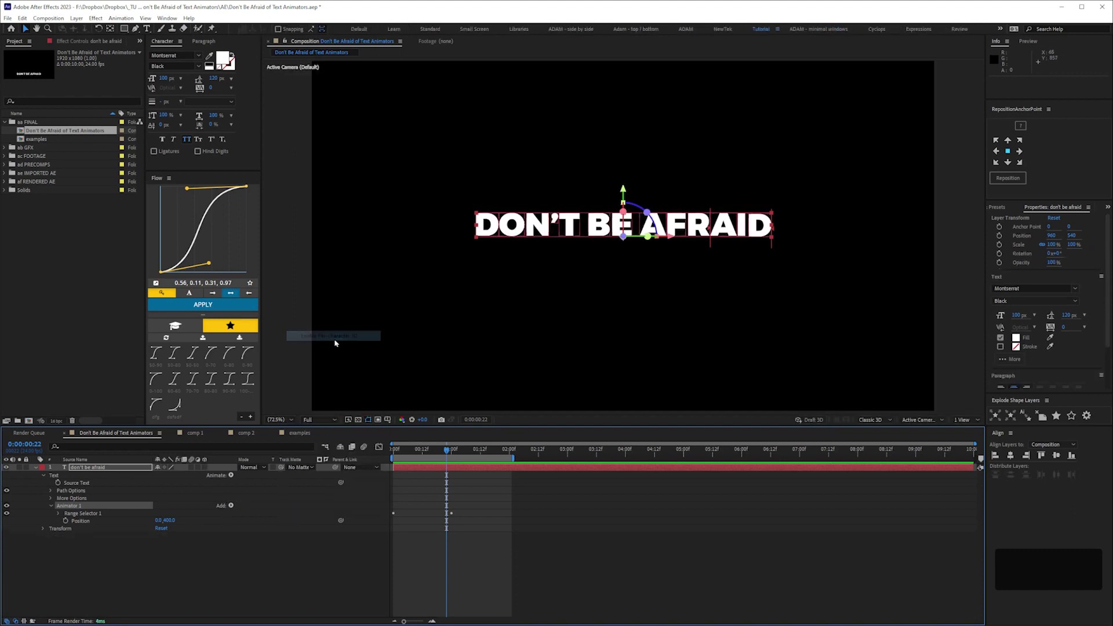
left_click(204, 467)
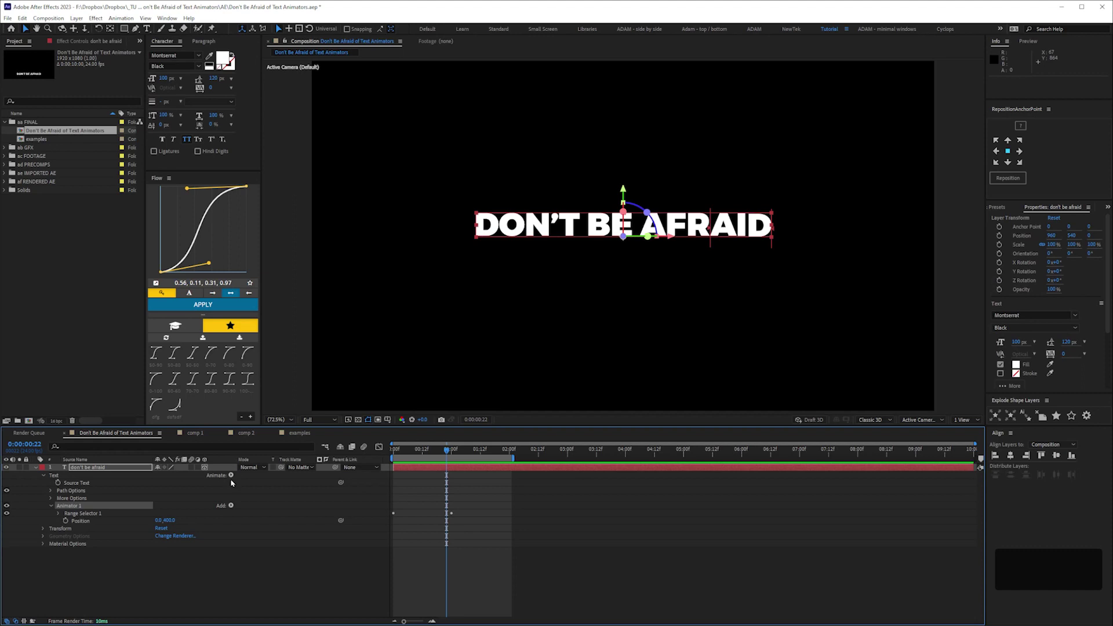
Step: Enable per-character 3D for the text through Animator 1 and play the composition
left_click(231, 505)
mouse_move(253, 509)
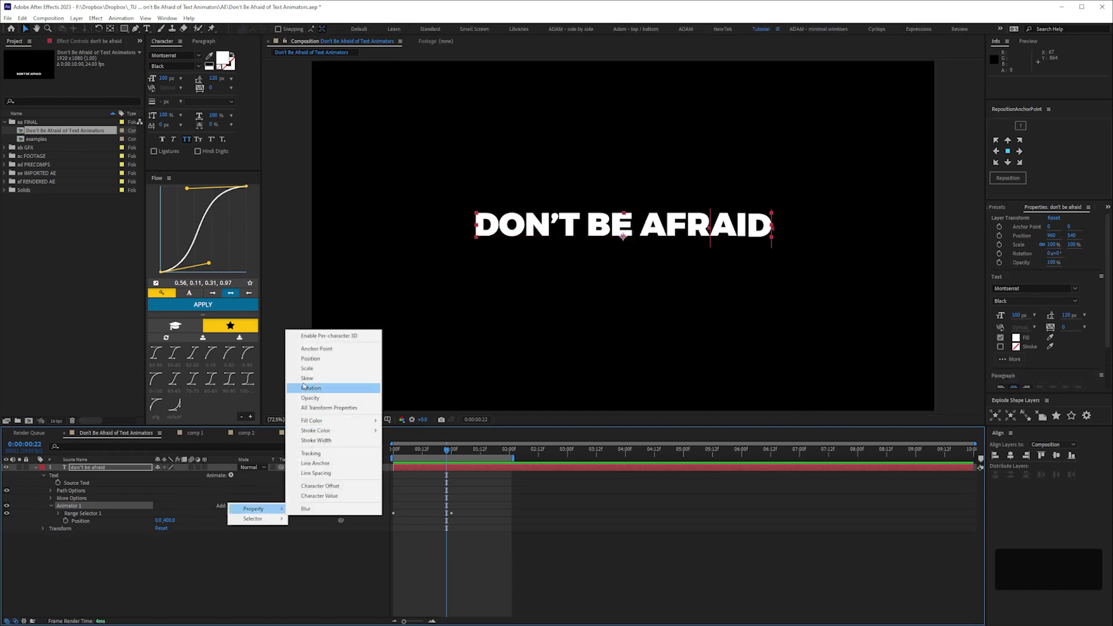
left_click(322, 337)
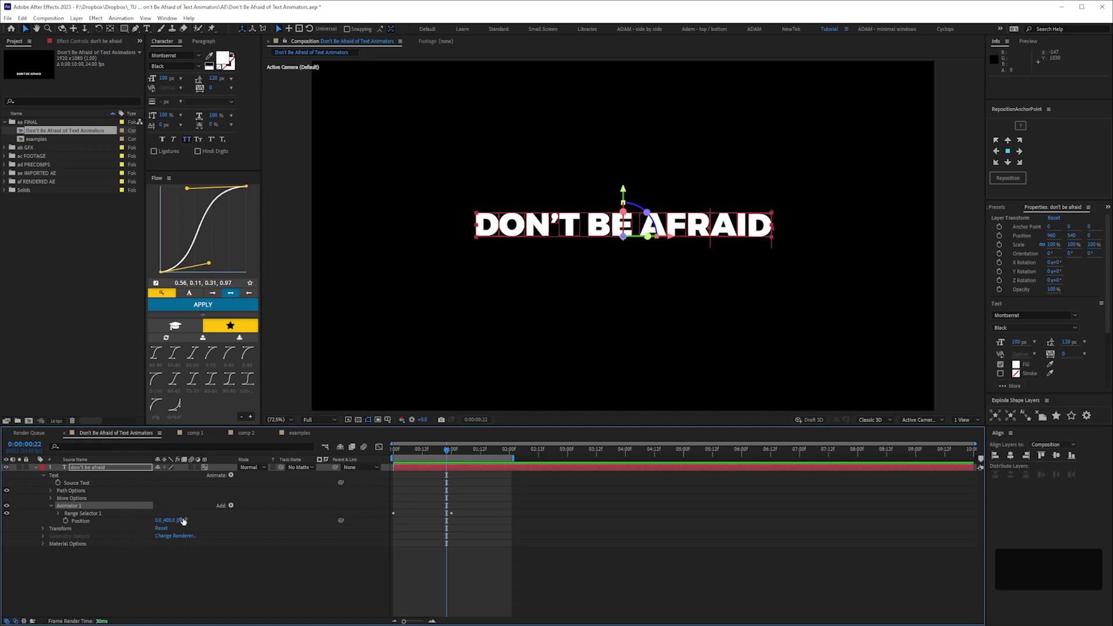
key("space")
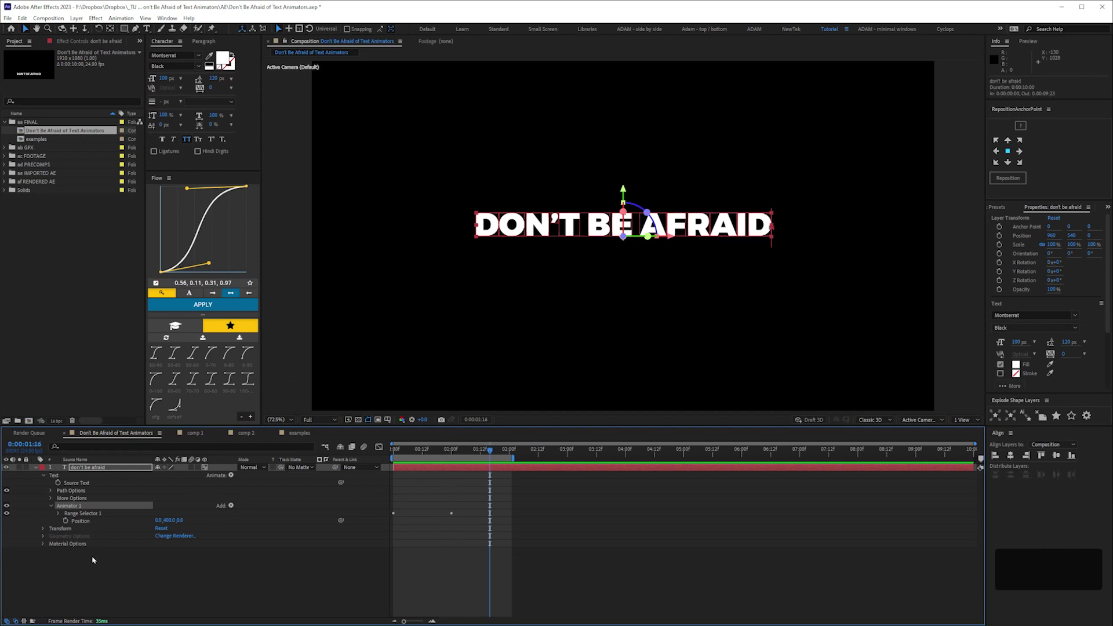
Step: Rename Animator 1 as Animate IN
key("Return")
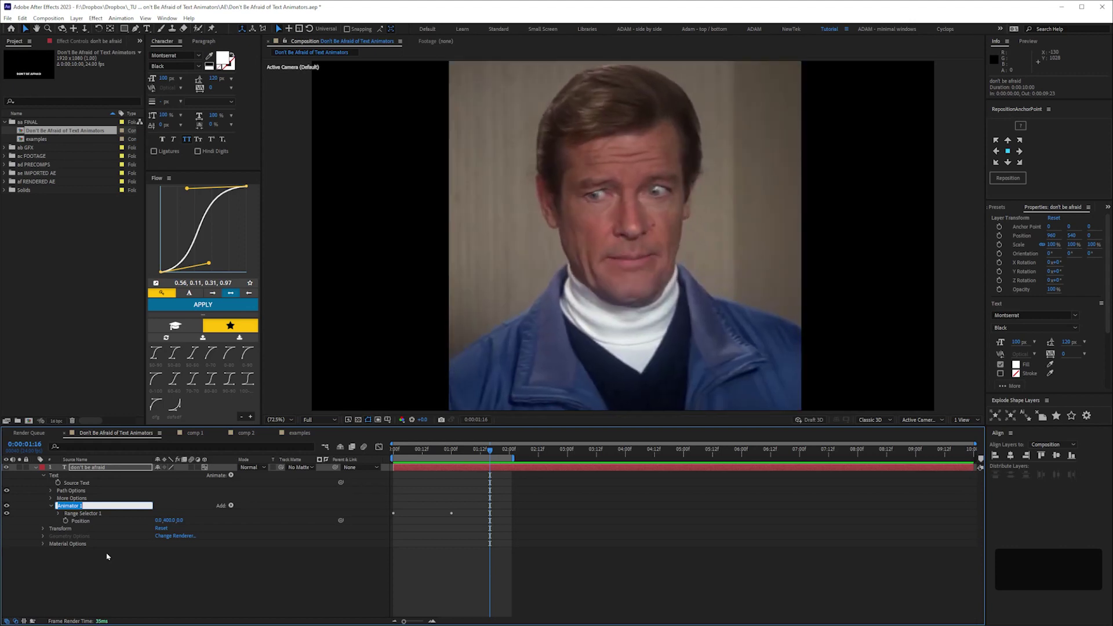
type("Animate In")
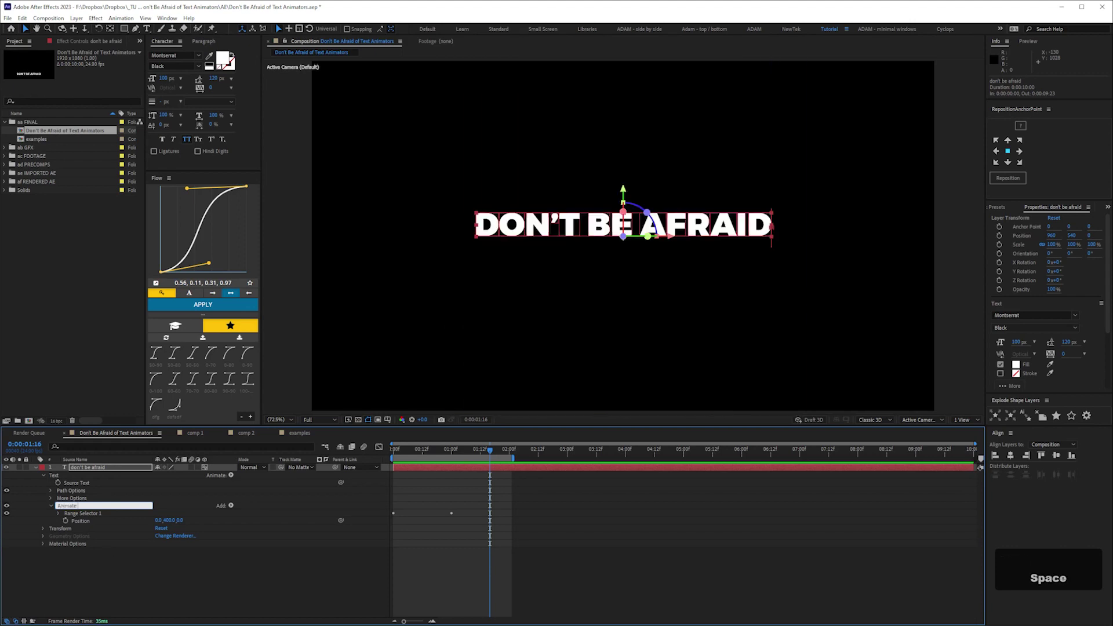
key("Return")
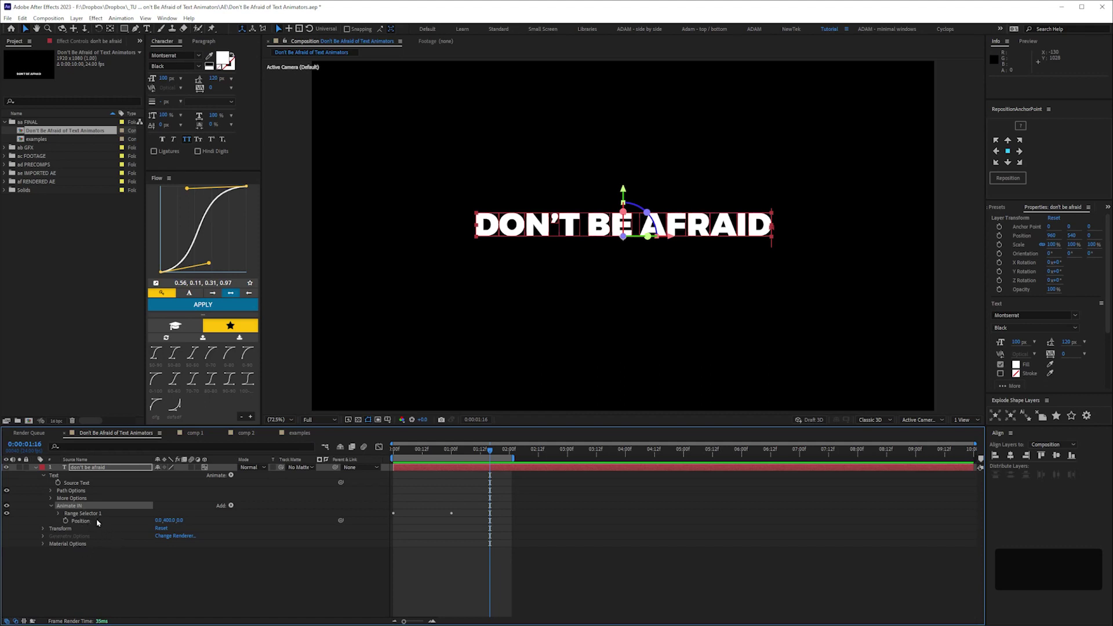
Step: Collapse Animate IN, duplicate it, and rename the copy as Animate OUT
left_click(51, 506)
key("ctrl+d")
key("Return")
type("Animate ")
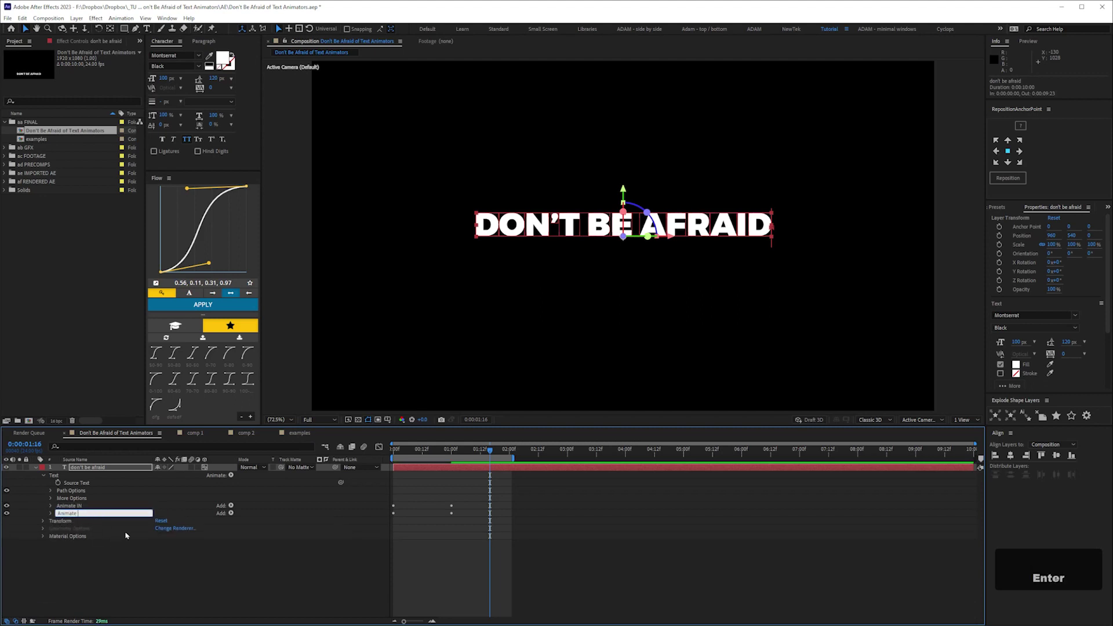
type("OUT")
key("Return")
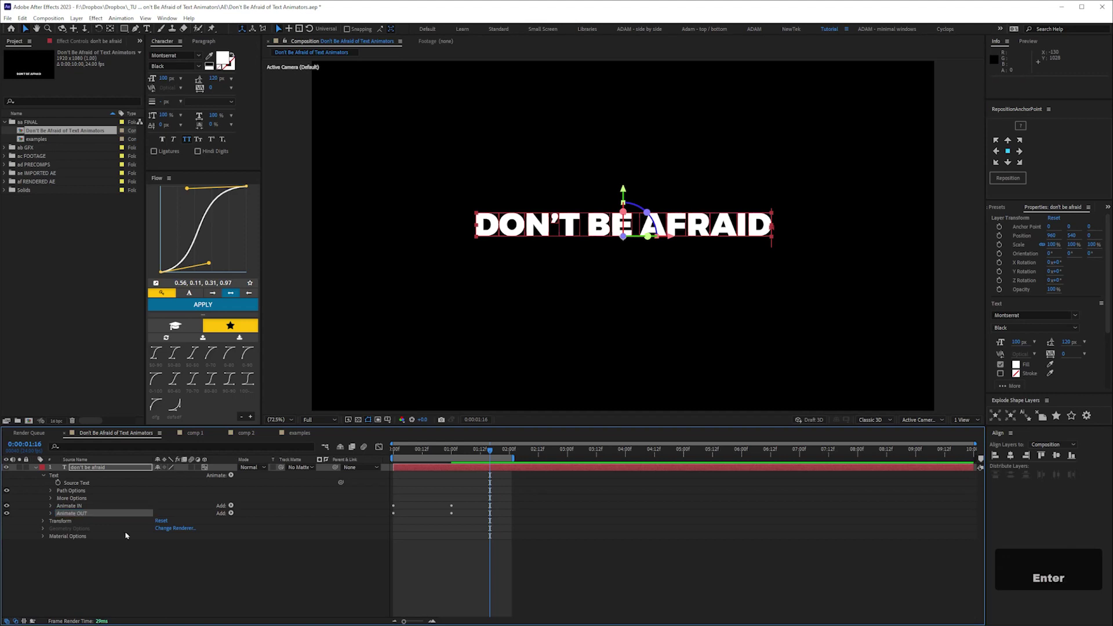
Step: Disable the Animate OUT animator and set Animate IN's vertical Position to 0
left_click(7, 513)
left_click(50, 506)
left_click(171, 521)
type("0")
key("Return")
Step: At the first frame, bring Animate IN's Z Position to a large negative value and set its vertical Position to 33
left_click_drag(228, 518, 261, 517)
key("Home")
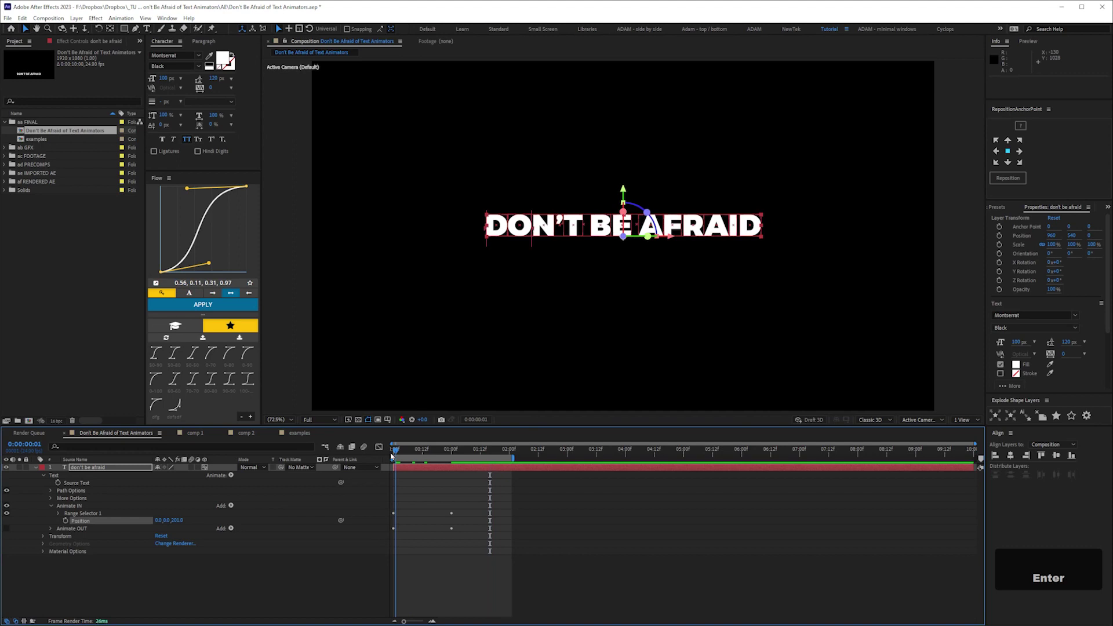
left_click_drag(174, 520, 65, 527)
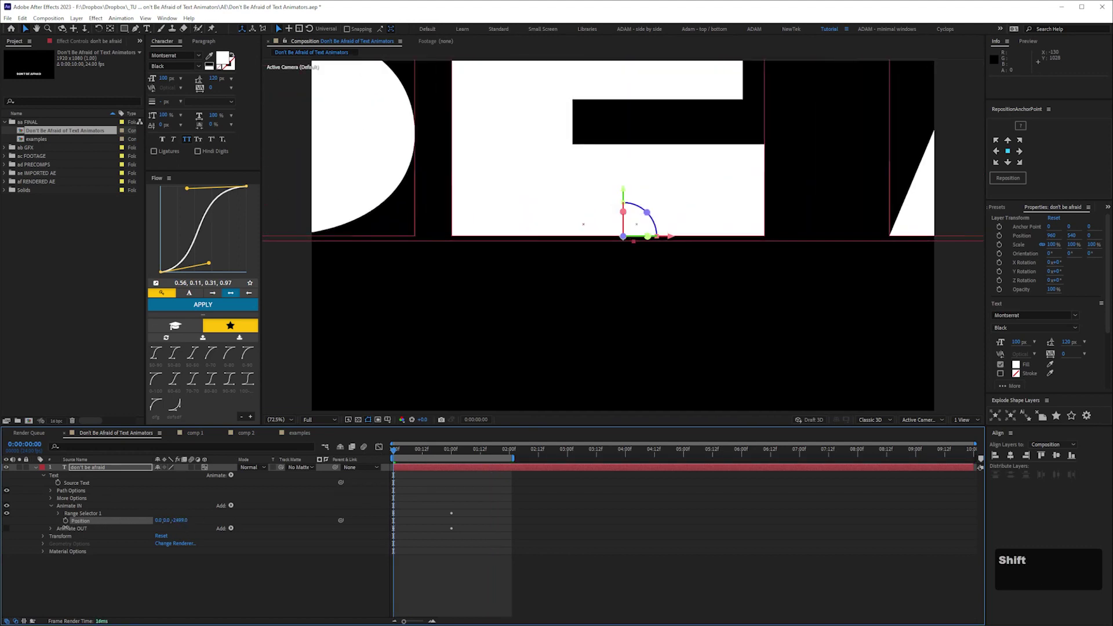
left_click_drag(163, 520, 179, 519)
left_click(170, 520)
type("33")
key("Return")
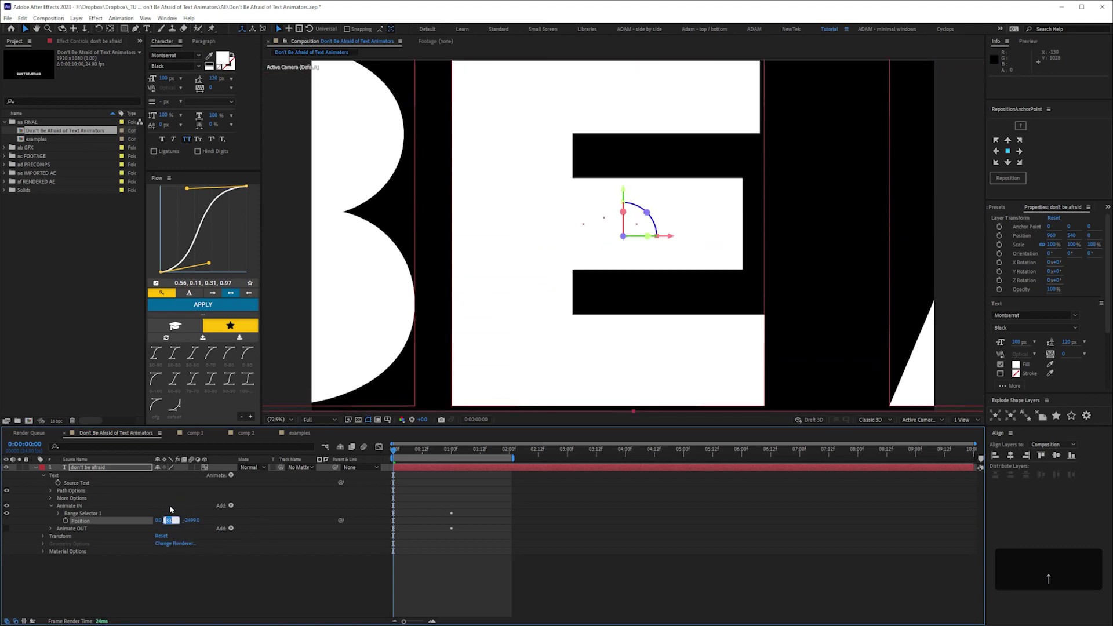
Step: Set Animate IN's Z Position to -3000, deselect the layer, and preview the animation
left_click(187, 561)
left_click(182, 520)
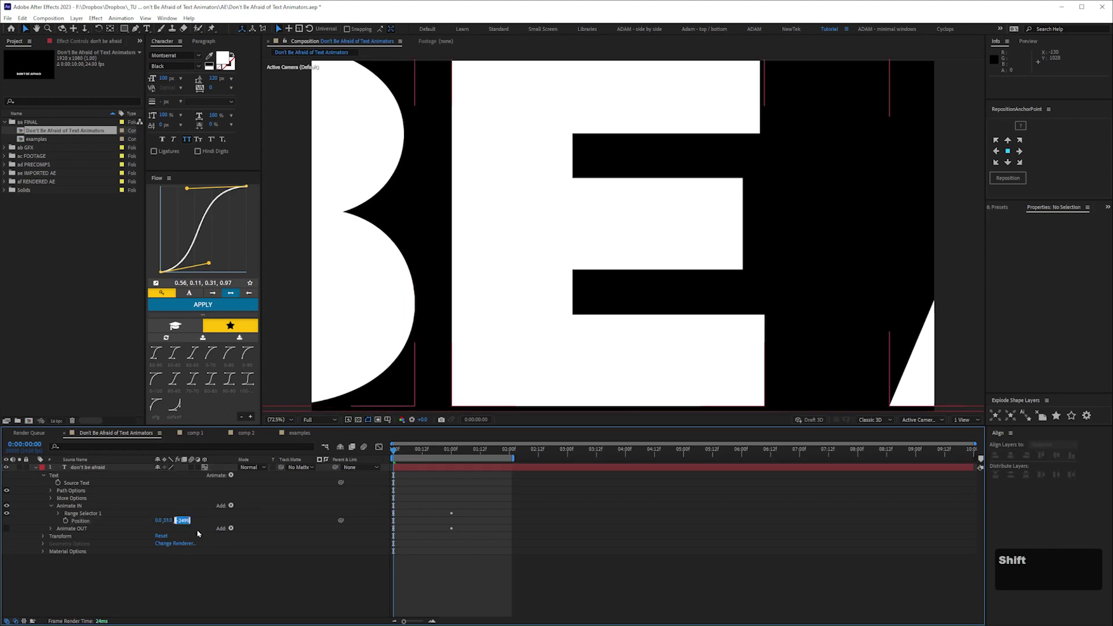
type("-3000")
key("Return")
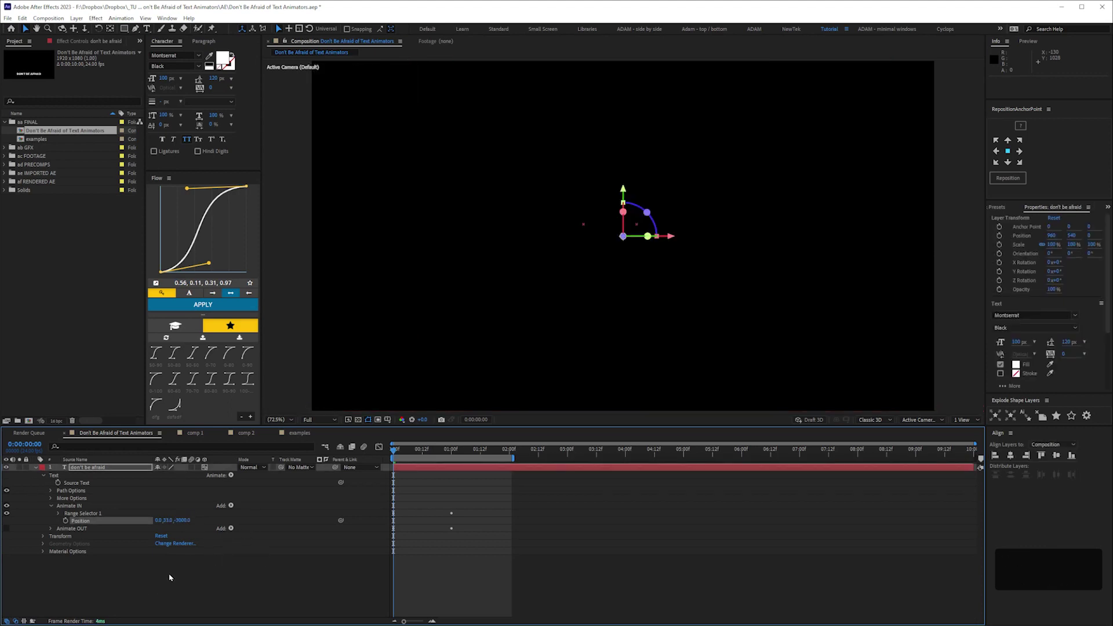
left_click(135, 603)
key("KP_0")
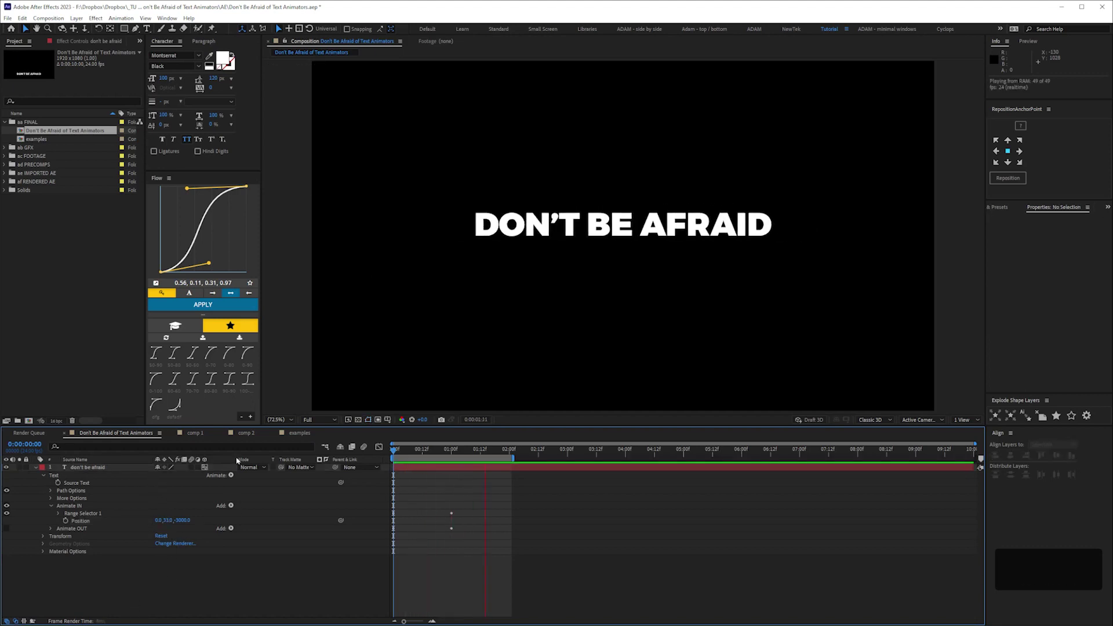
key("space")
Step: Expand the Advanced options of Animate IN's Range Selector 1, set Ease High to 50%, and preview the animation
left_click_drag(427, 453, 420, 452)
left_click(81, 513)
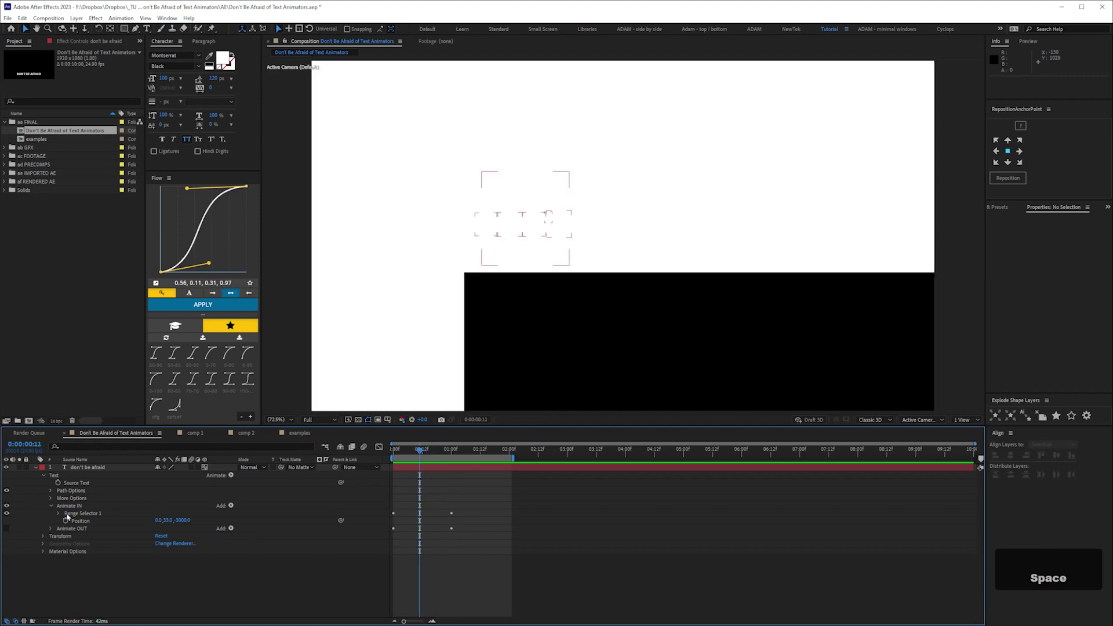
left_click(58, 513)
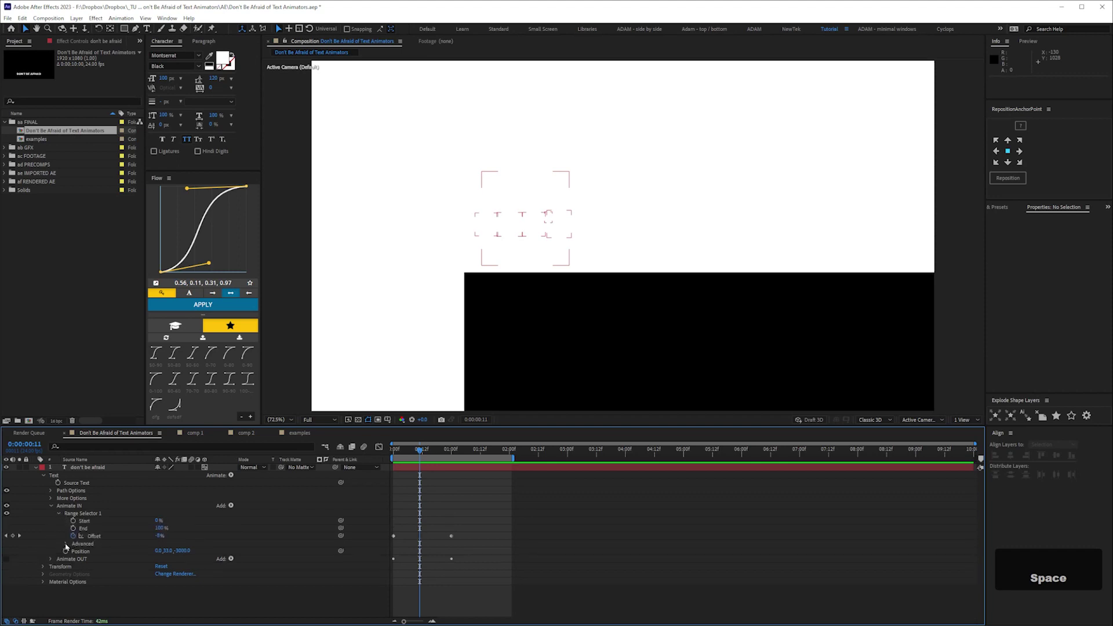
left_click(66, 544)
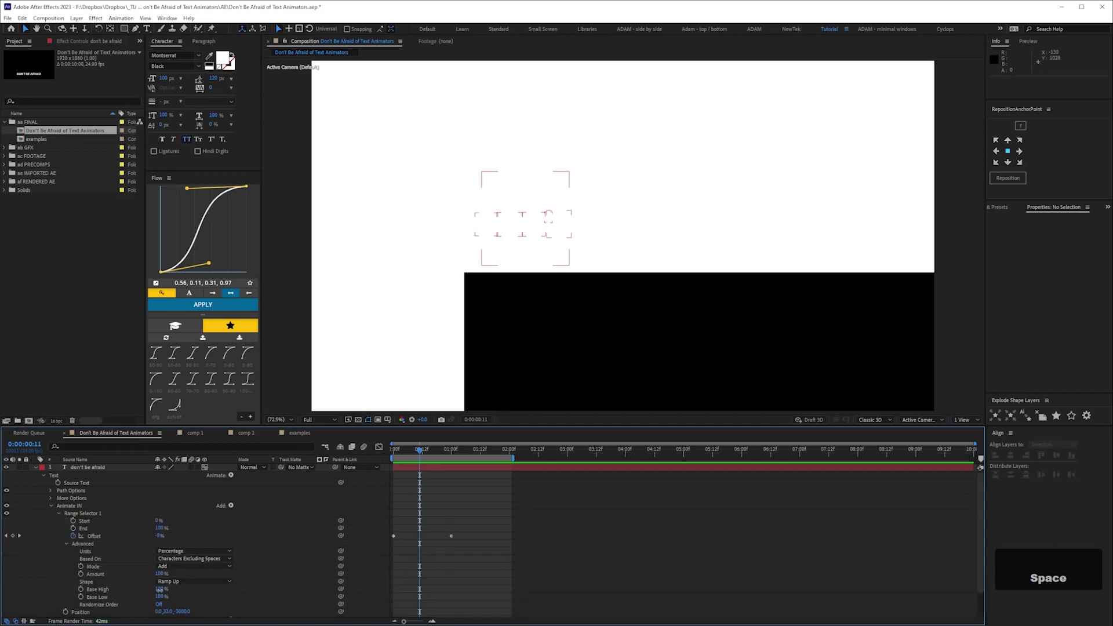
left_click_drag(159, 589, 149, 590)
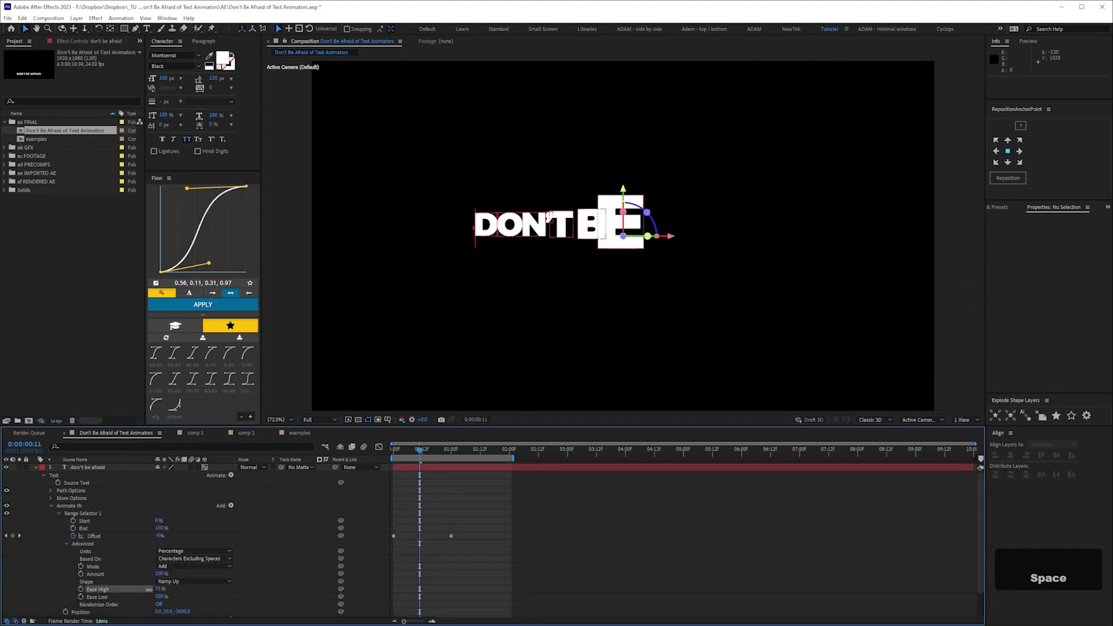
left_click(160, 589)
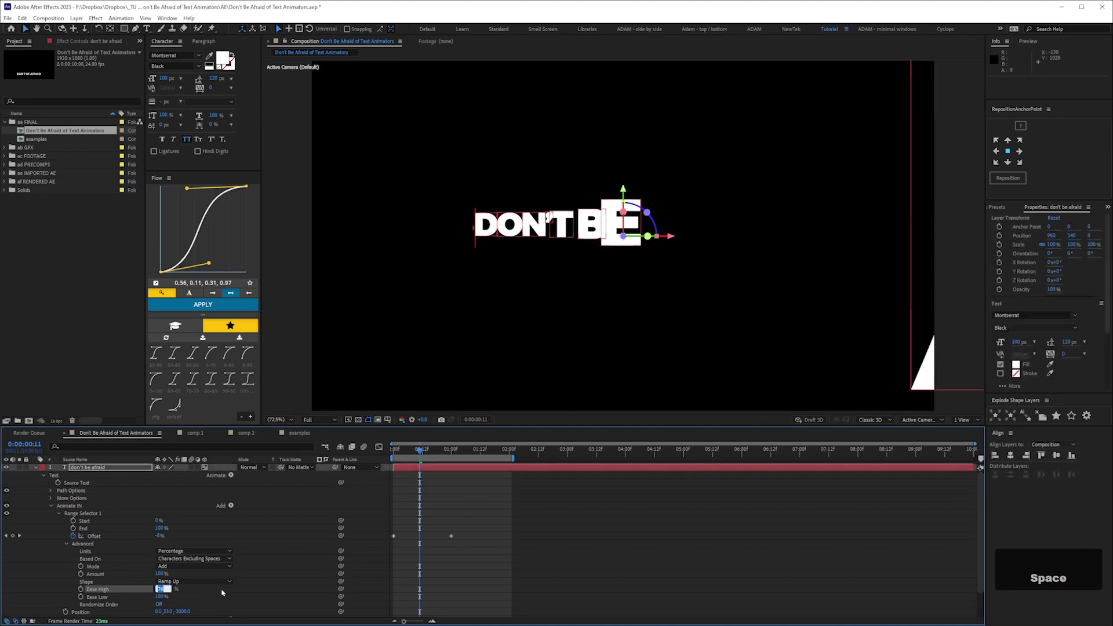
type("50")
key("Return")
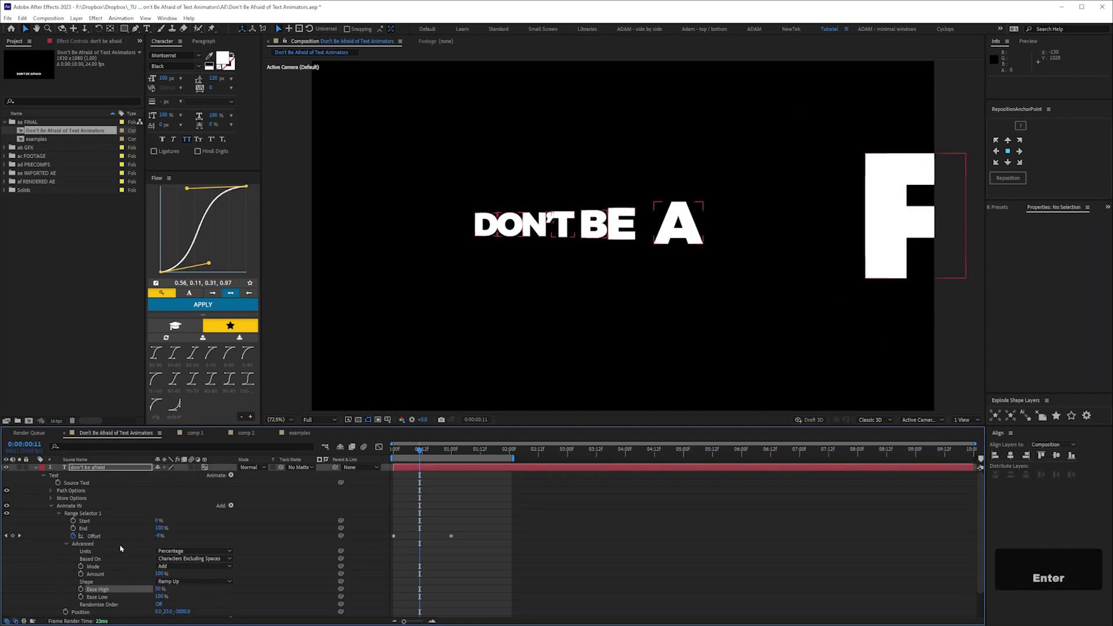
key("KP_0")
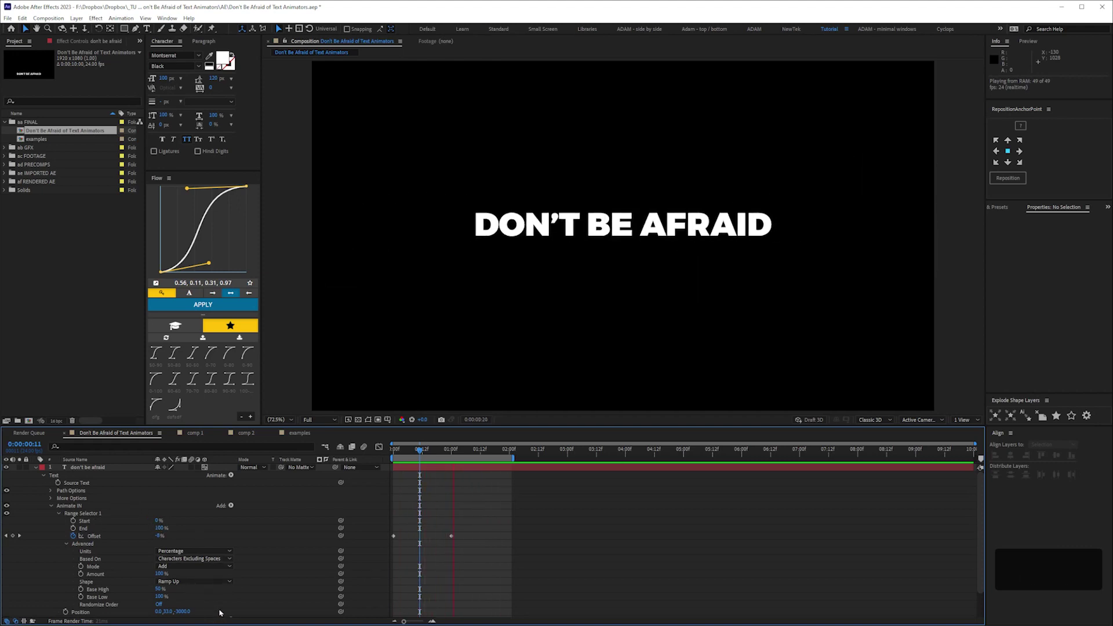
key("space")
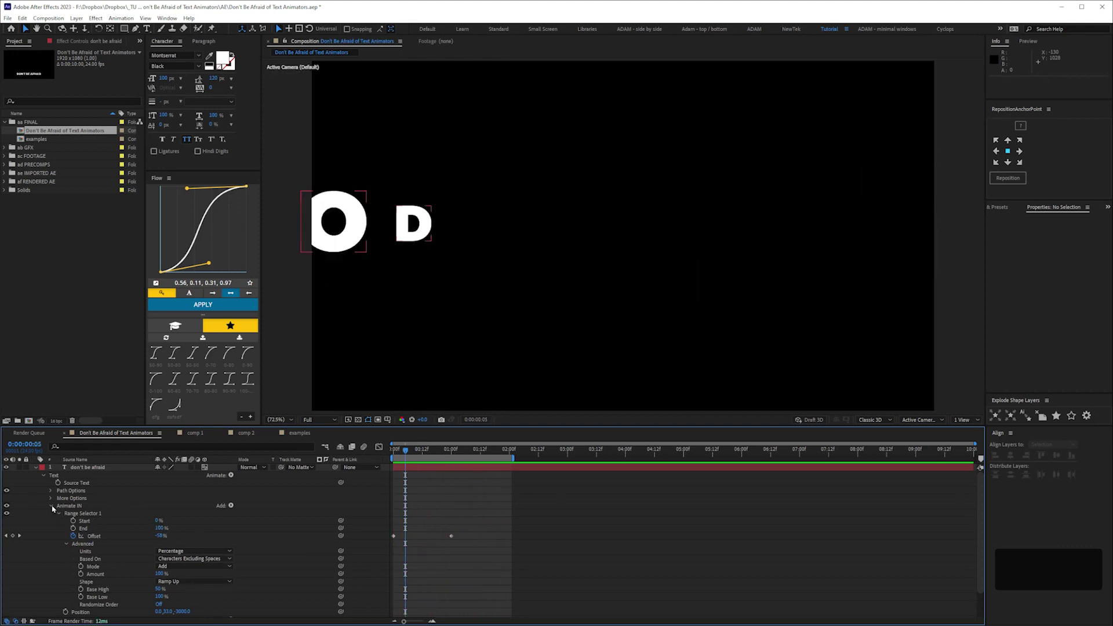
Step: Collapse the Animate IN animator and disable it, and enable the Animate OUT animator
left_click(51, 505)
left_click(7, 506)
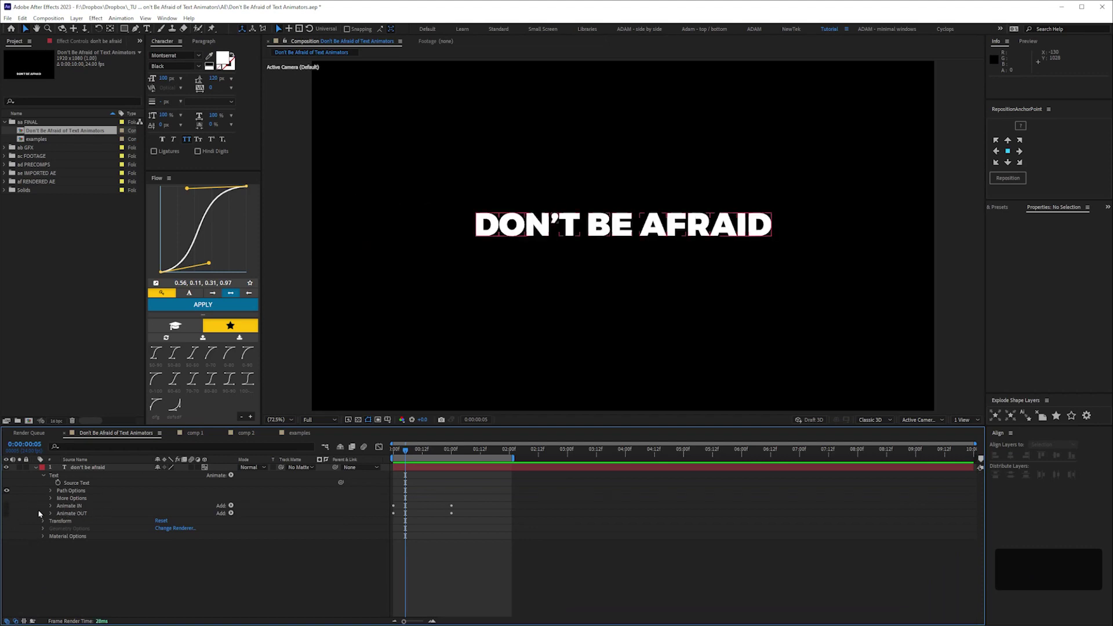
left_click(7, 506)
left_click(7, 506)
left_click(80, 513)
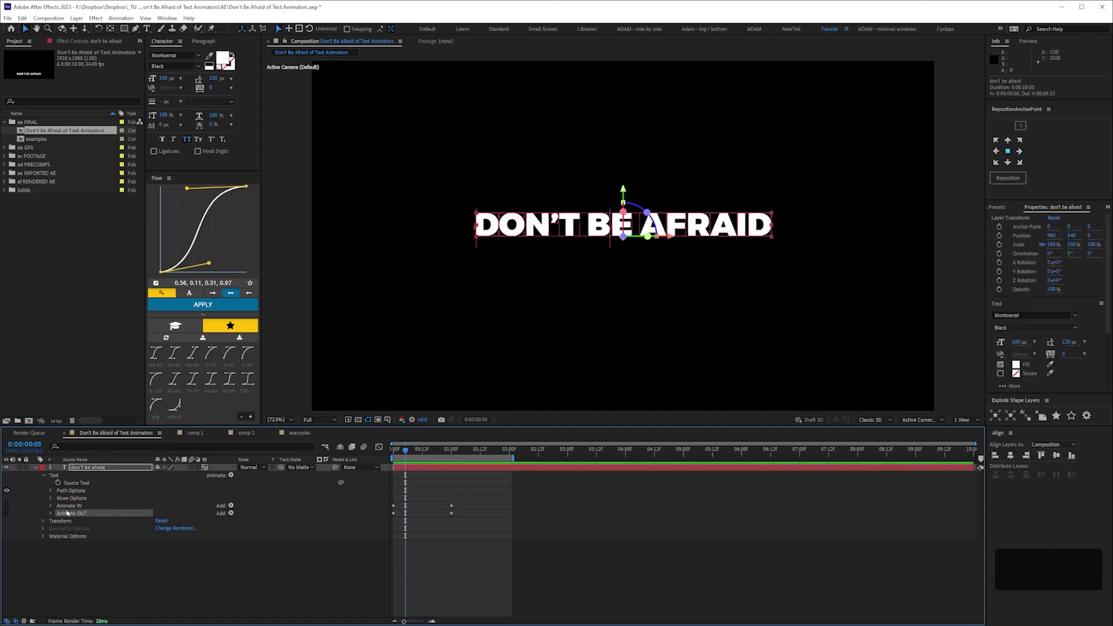
left_click(7, 513)
Step: Expand Animate OUT and its Range Selector 1, preview the animation, and set the animator's vertical Position to 0
left_click(51, 513)
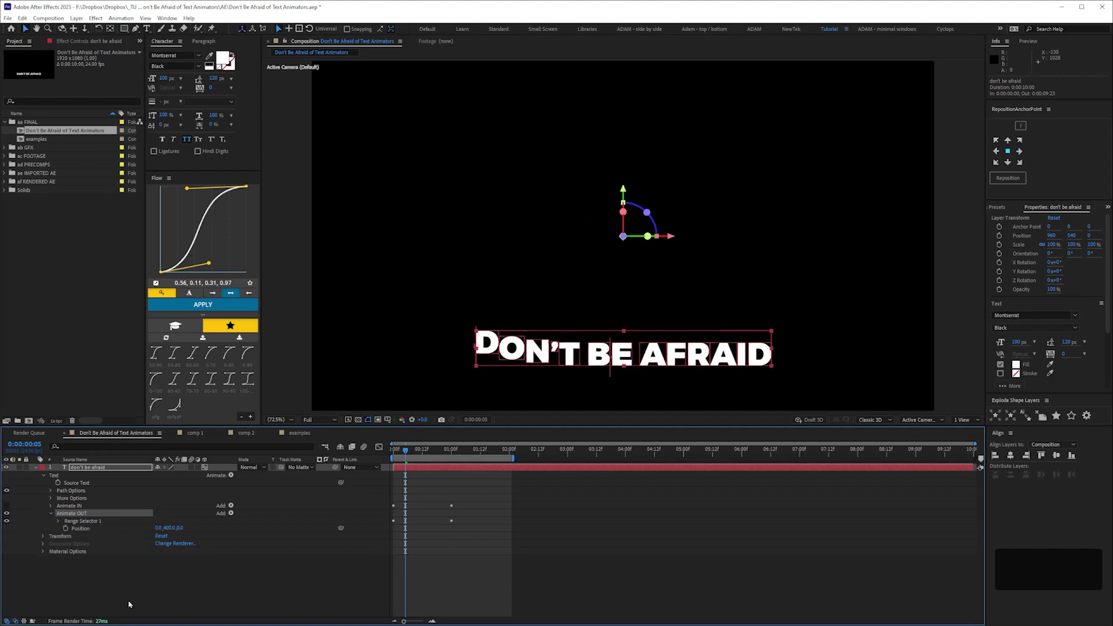
left_click(58, 521)
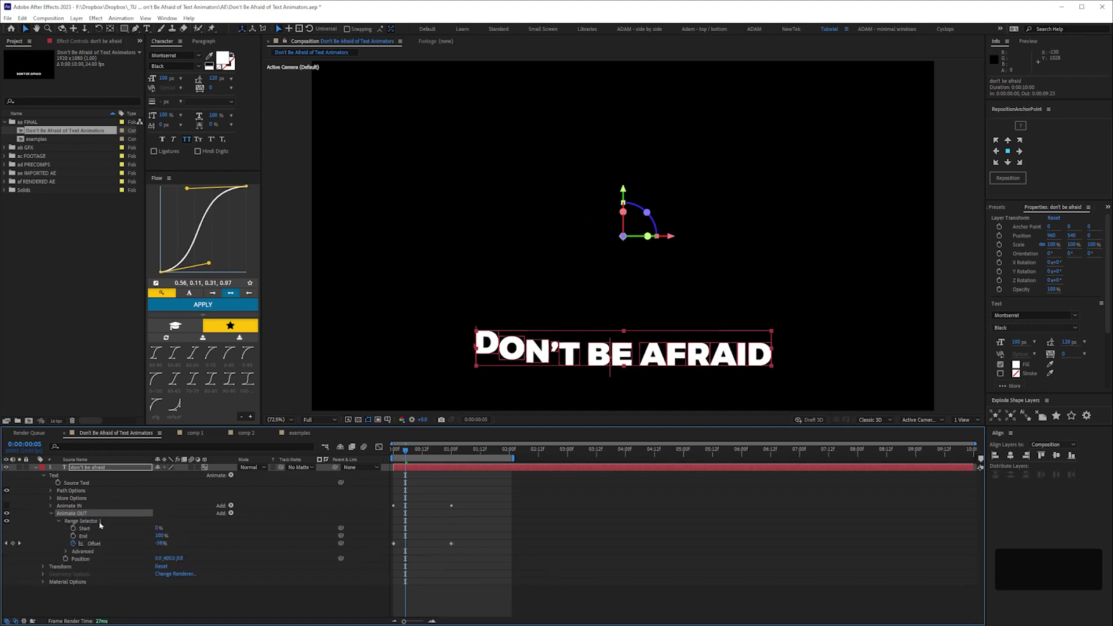
key("space")
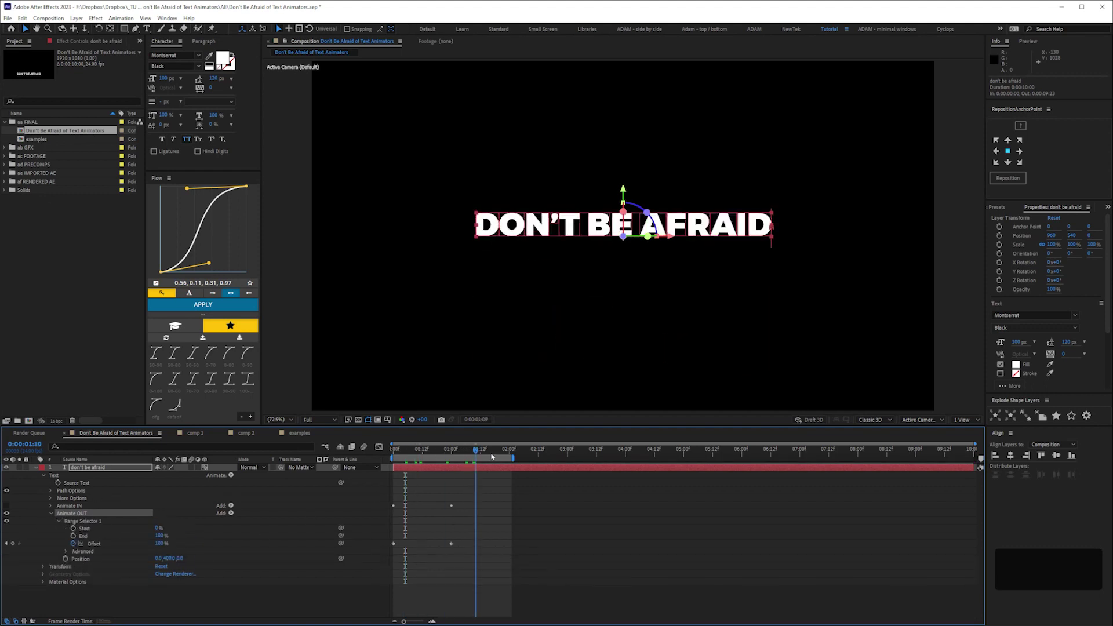
key("space")
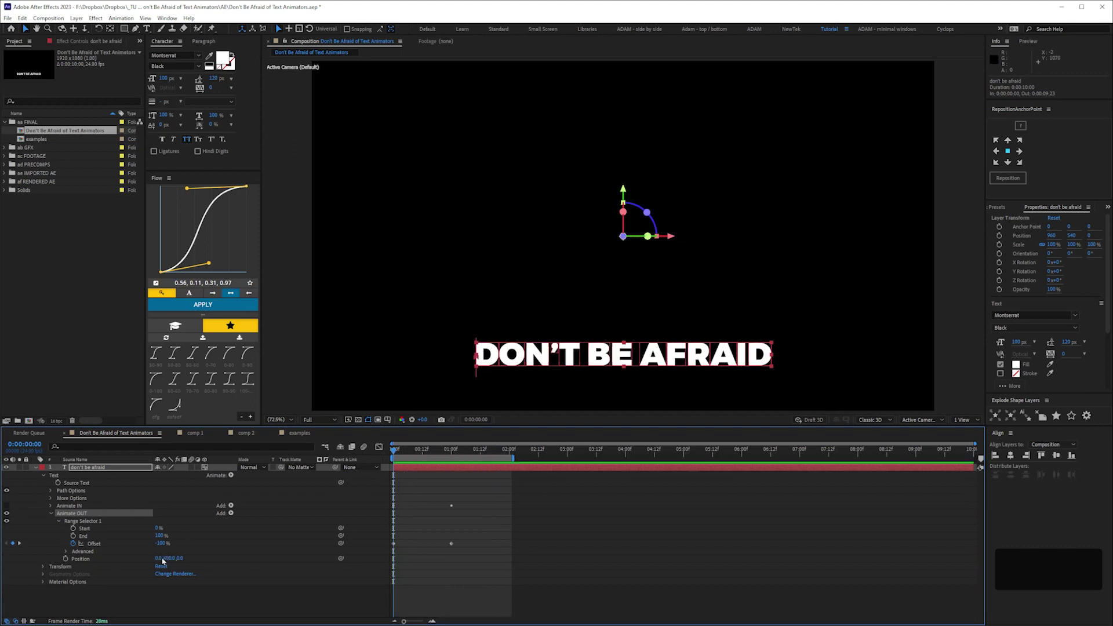
left_click(168, 558)
type("0")
key("Return")
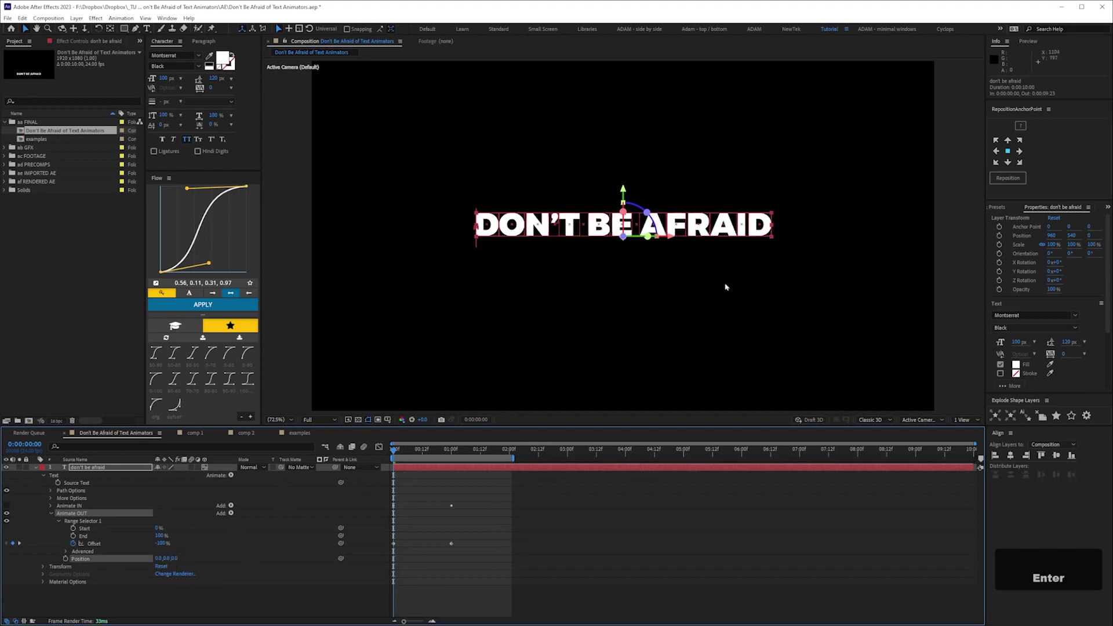
Step: Set Animate OUT's horizontal Position to 1600 so the text sits outside the frame
left_click_drag(158, 558, 745, 502)
left_click(163, 558)
type("160")
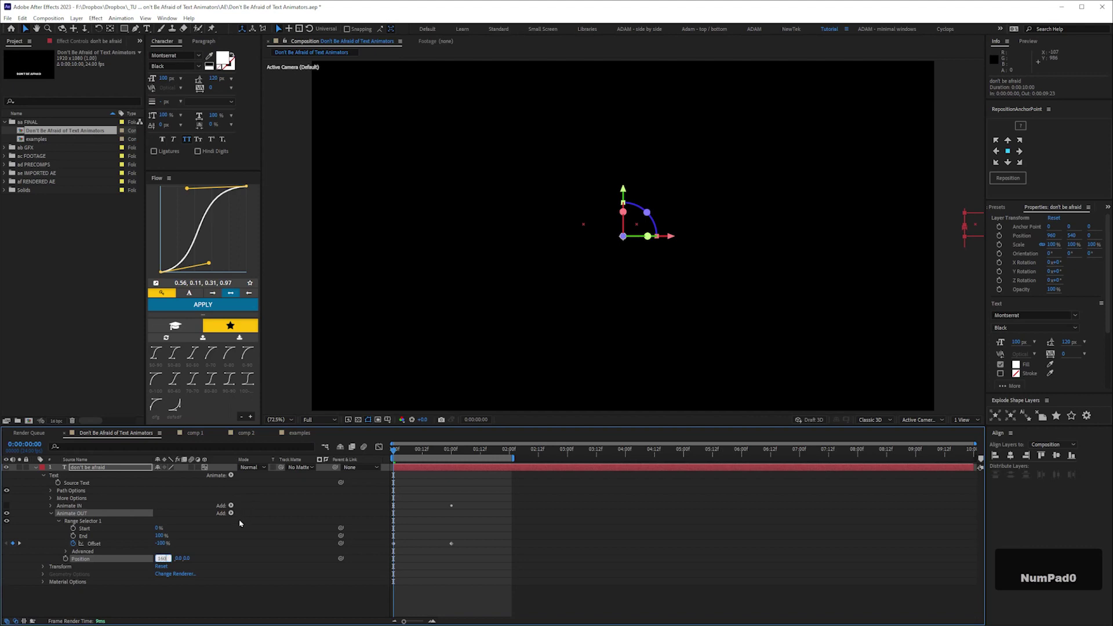
type("0")
key("Return")
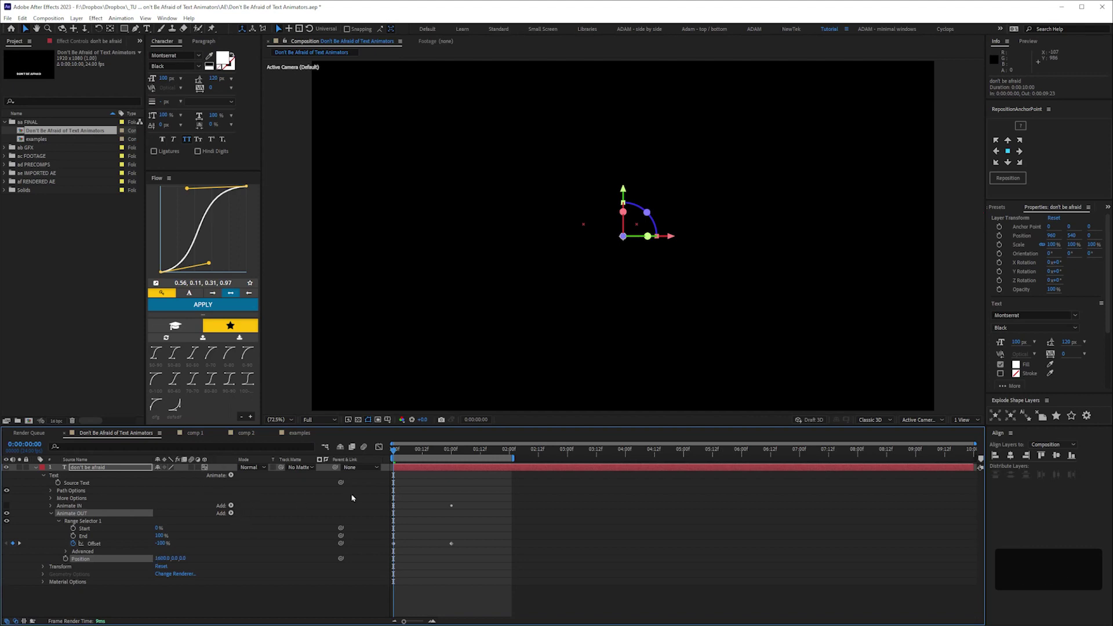
Step: Time-reverse both Offset keyframes of Animate OUT's Range Selector 1 and preview the text leaving the frame
left_click_drag(471, 569, 365, 533)
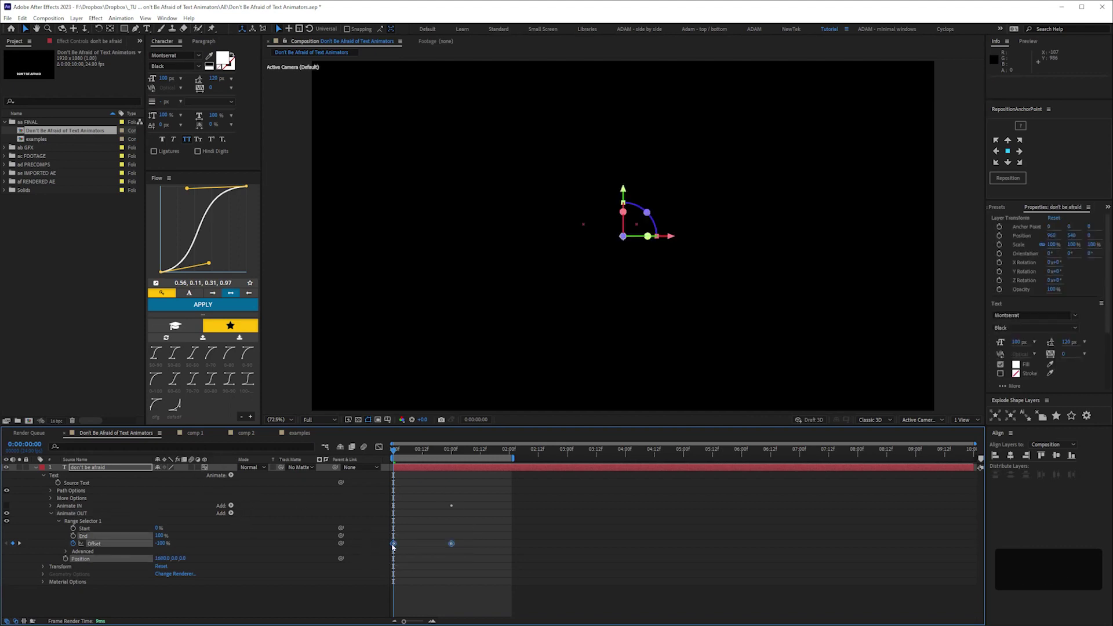
right_click(393, 545)
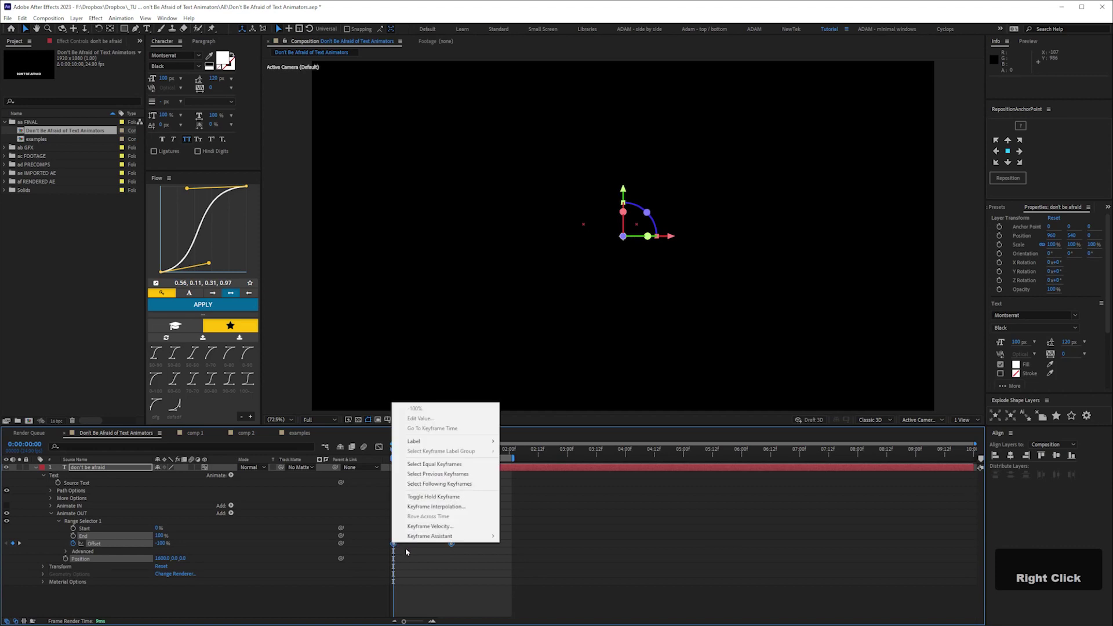
mouse_move(441, 536)
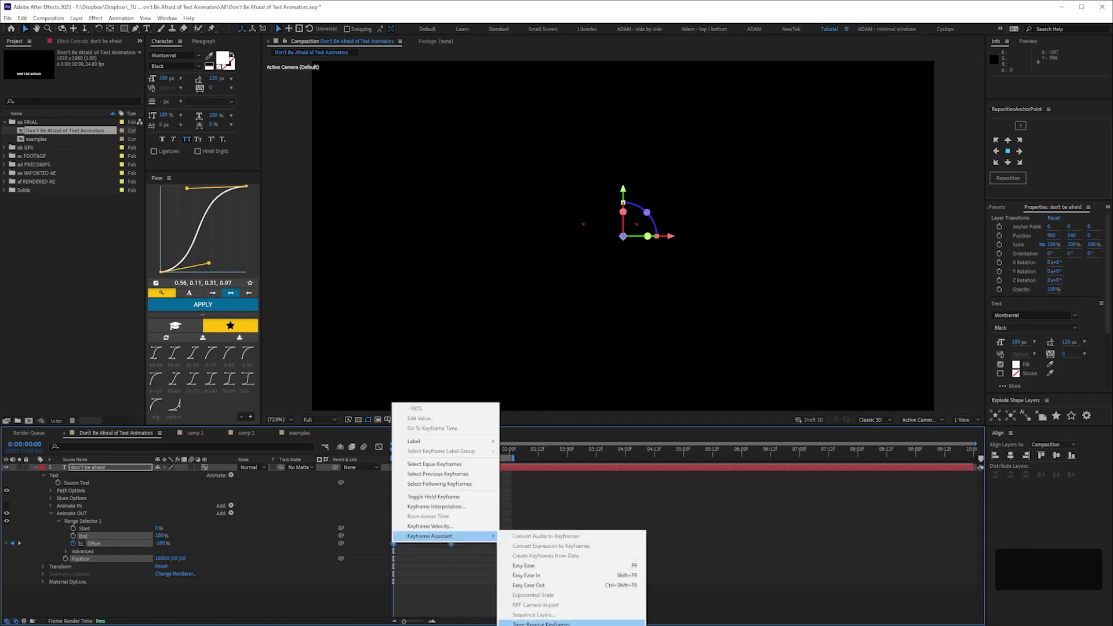
left_click(524, 565)
left_click(405, 502)
key("space")
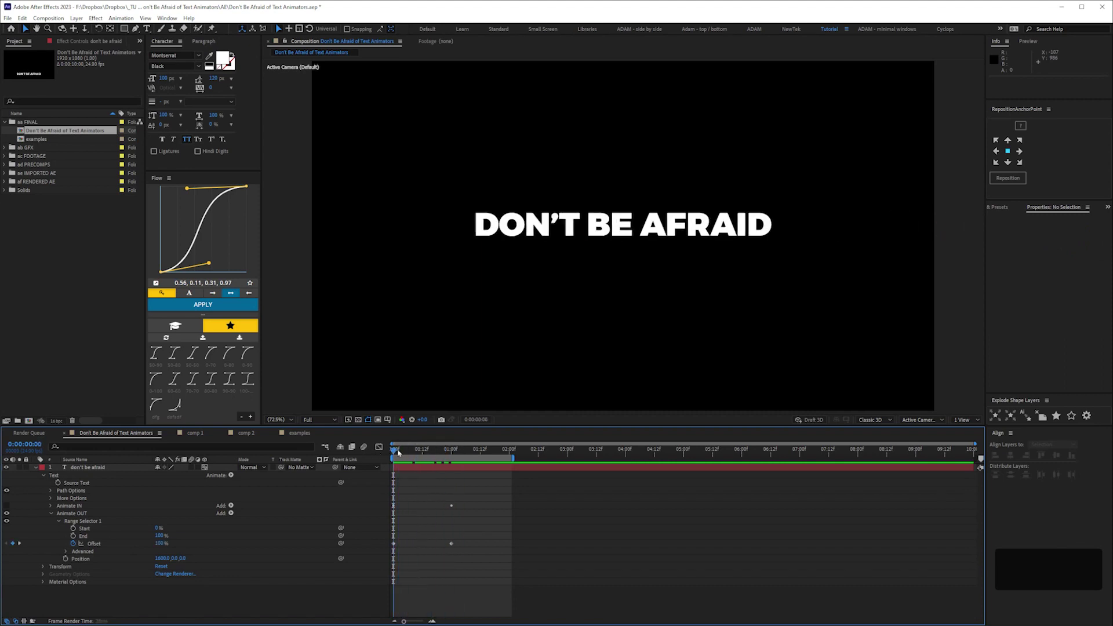
key("space")
key("KP_0")
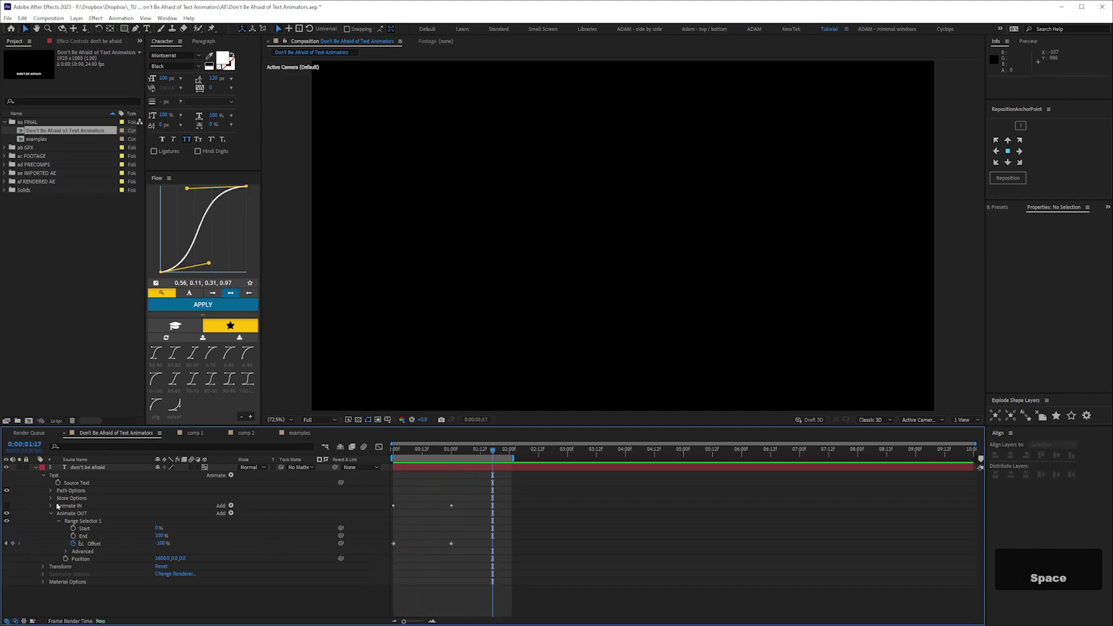
Step: Shift Animate OUT's two Offset keyframes to start at 0:00:00:20, enable Animate IN again, and preview
left_click_drag(474, 543, 447, 547)
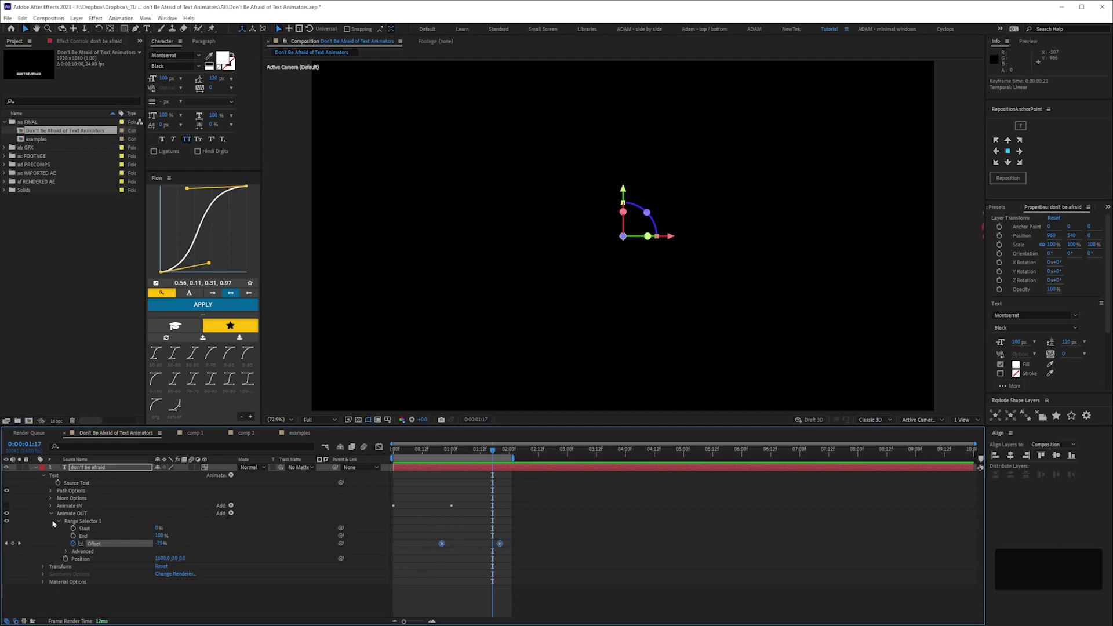
left_click(12, 511)
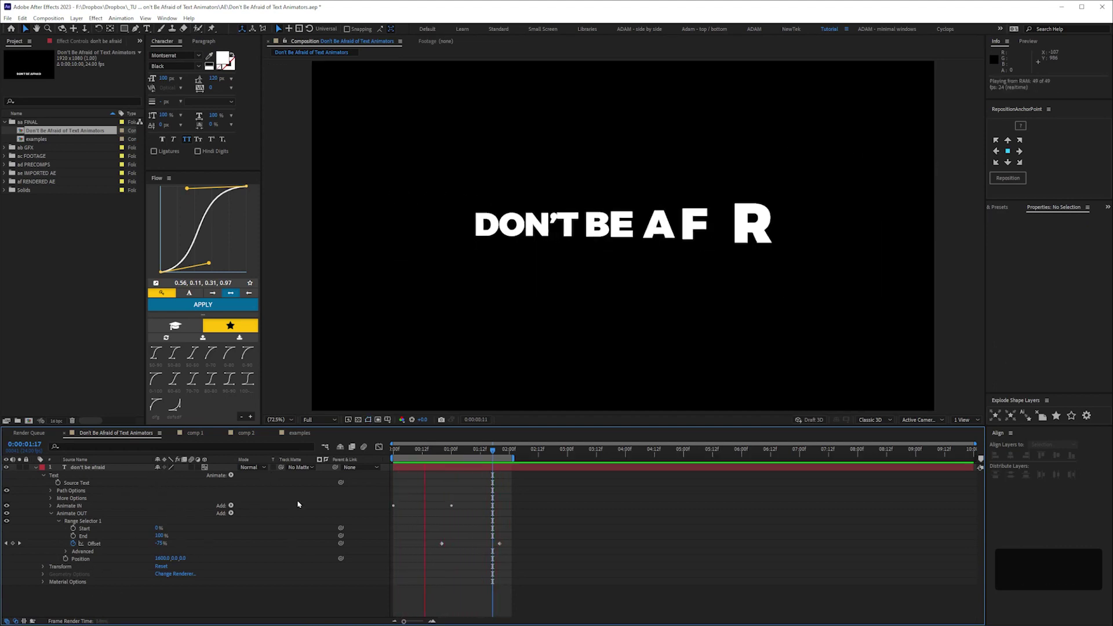
key("space")
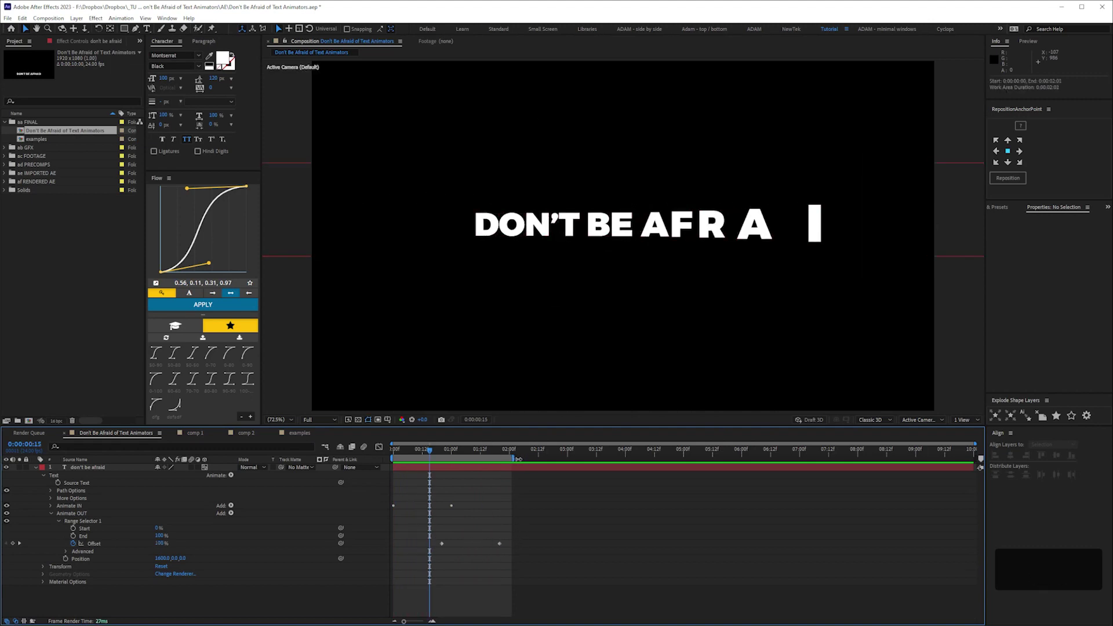
Step: Extend the end of the work area by a few frames and show only the text layer's keyframed properties
left_click_drag(518, 459, 533, 459)
left_click(95, 500)
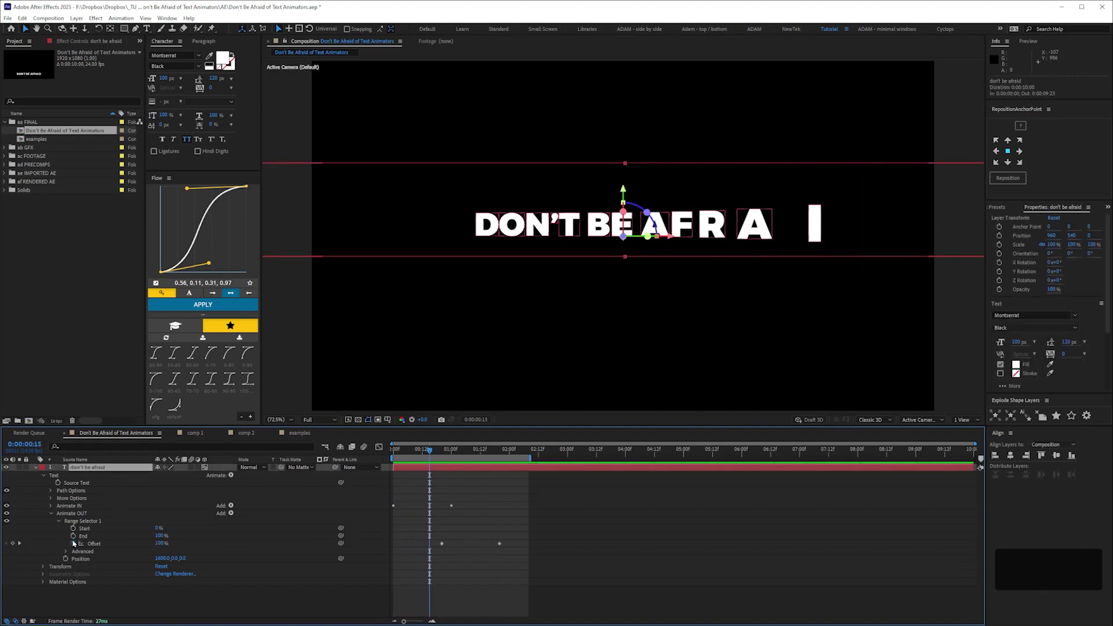
key("u")
left_click(371, 549)
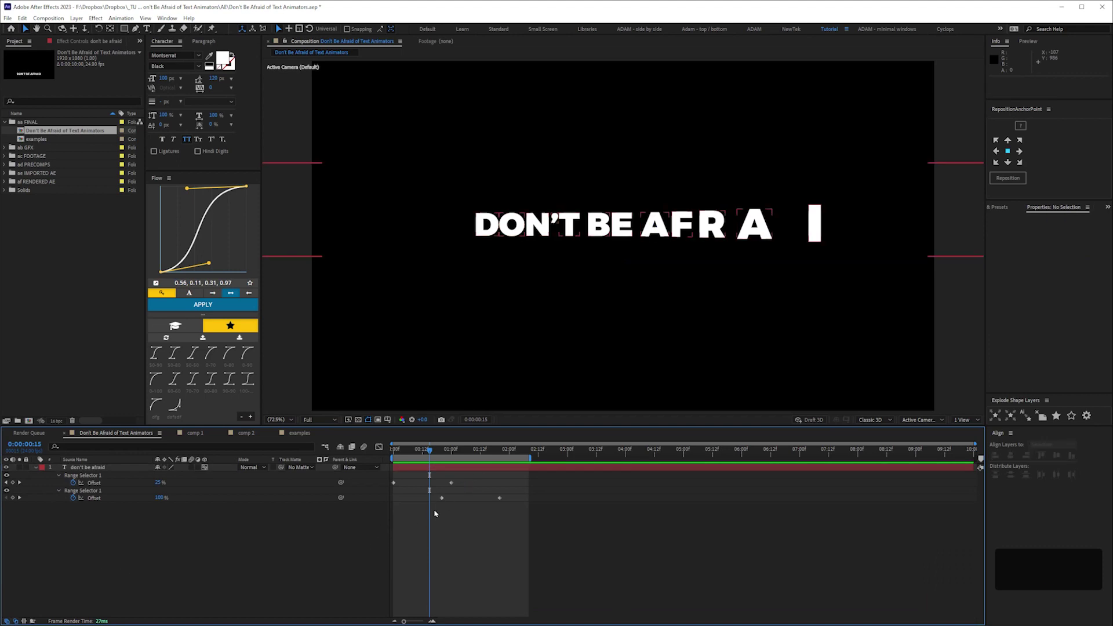
Step: Place the playhead on Animate OUT's first Offset keyframe at 0:00:00:20 and preview the combined in and out animation
left_click(444, 451, "shift")
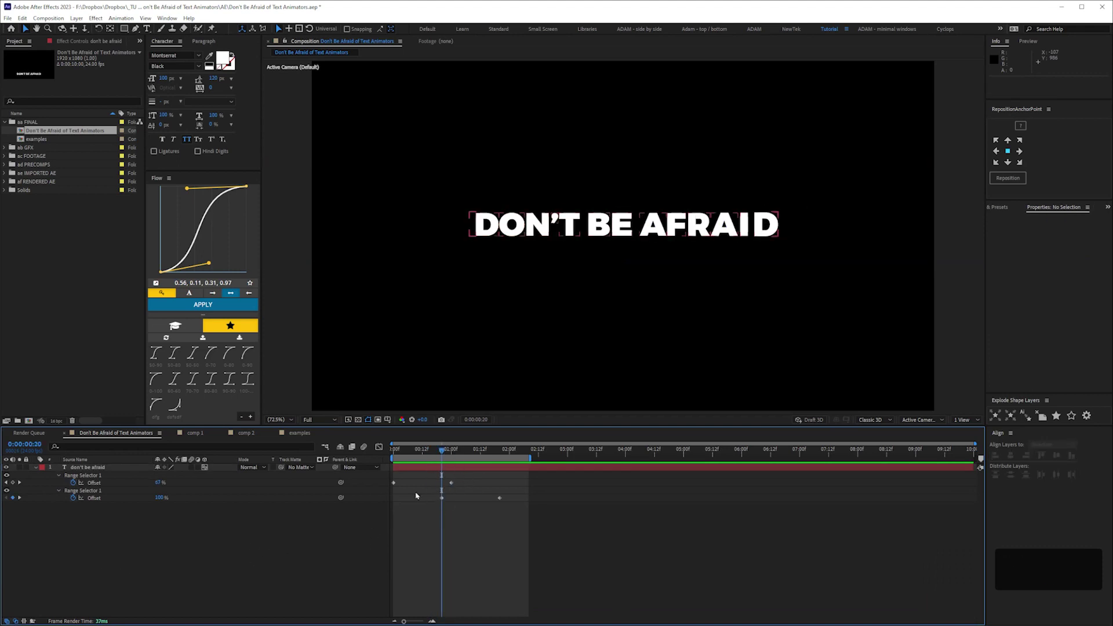
key("KP_0")
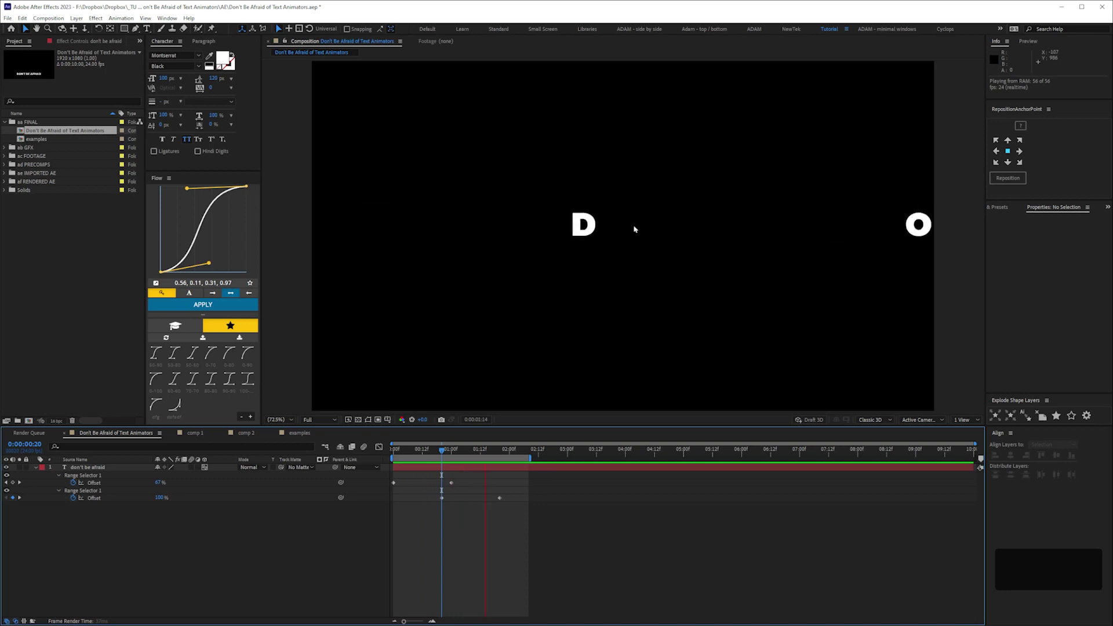
key("space")
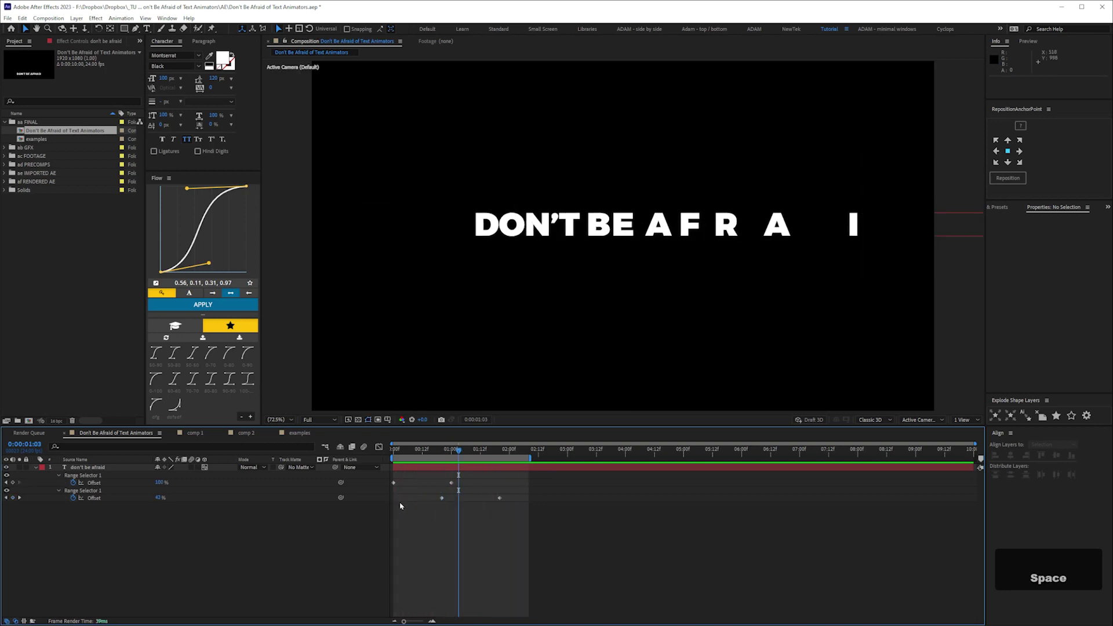
Step: Apply Easy Ease to Animate IN's last Offset keyframe and Animate OUT's first Offset keyframe
left_click_drag(465, 478, 427, 512)
mouse_move(458, 449)
left_mouse_down()
mouse_move(429, 457)
mouse_move(447, 458)
left_mouse_up()
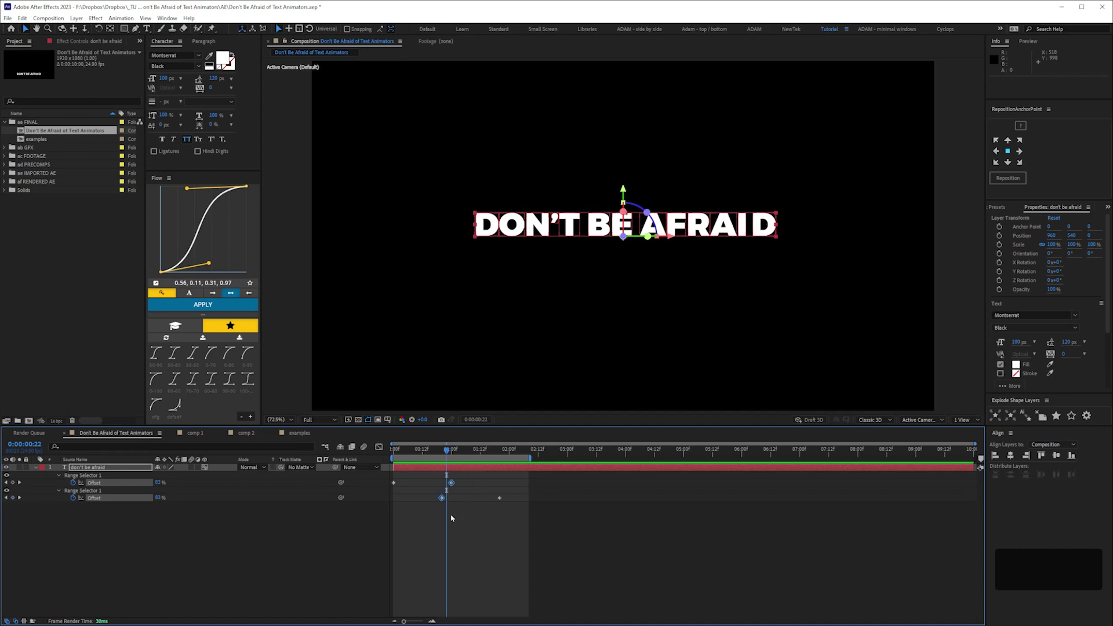
key("F9")
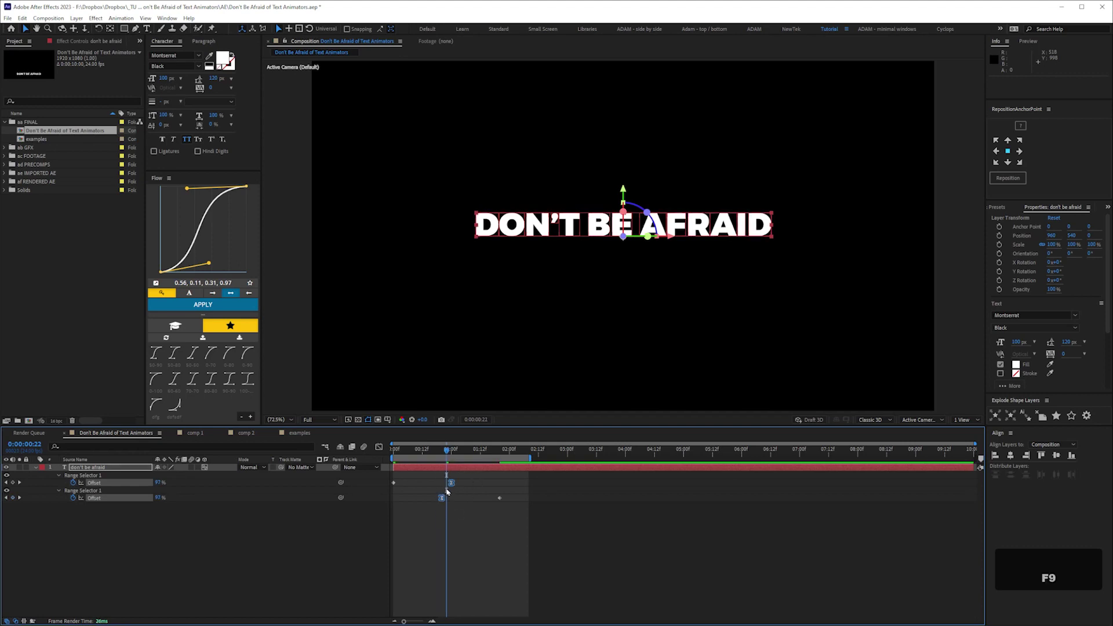
Step: Nudge both of Animate OUT's Offset keyframes two frames earlier to increase the overlap with Animate IN
left_click_drag(446, 457, 447, 491)
left_click_drag(516, 492, 432, 511)
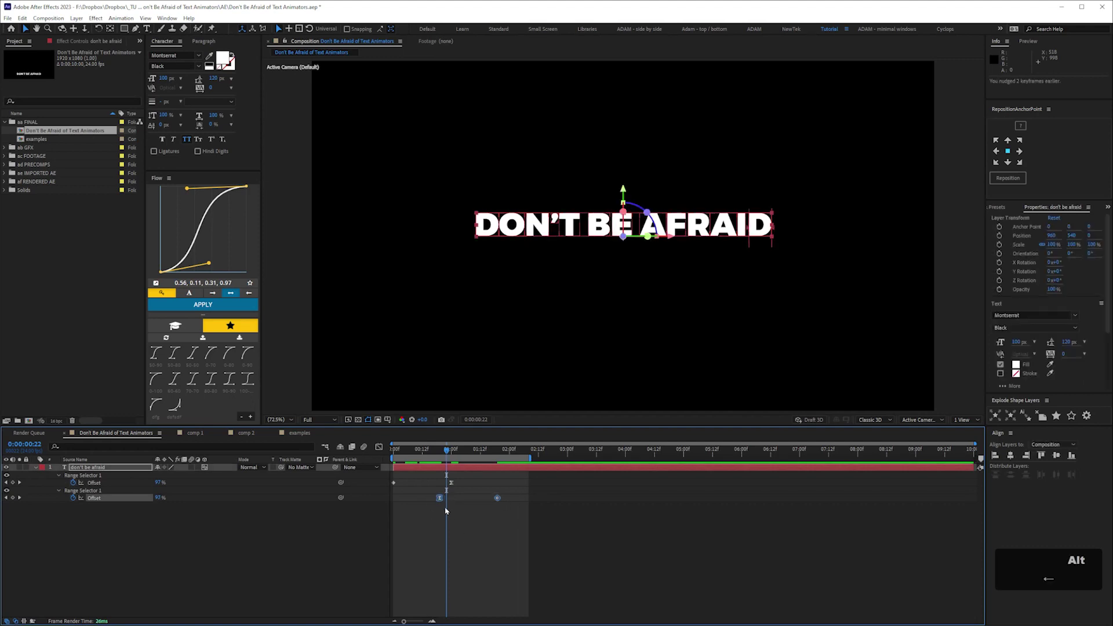
left_click(236, 558)
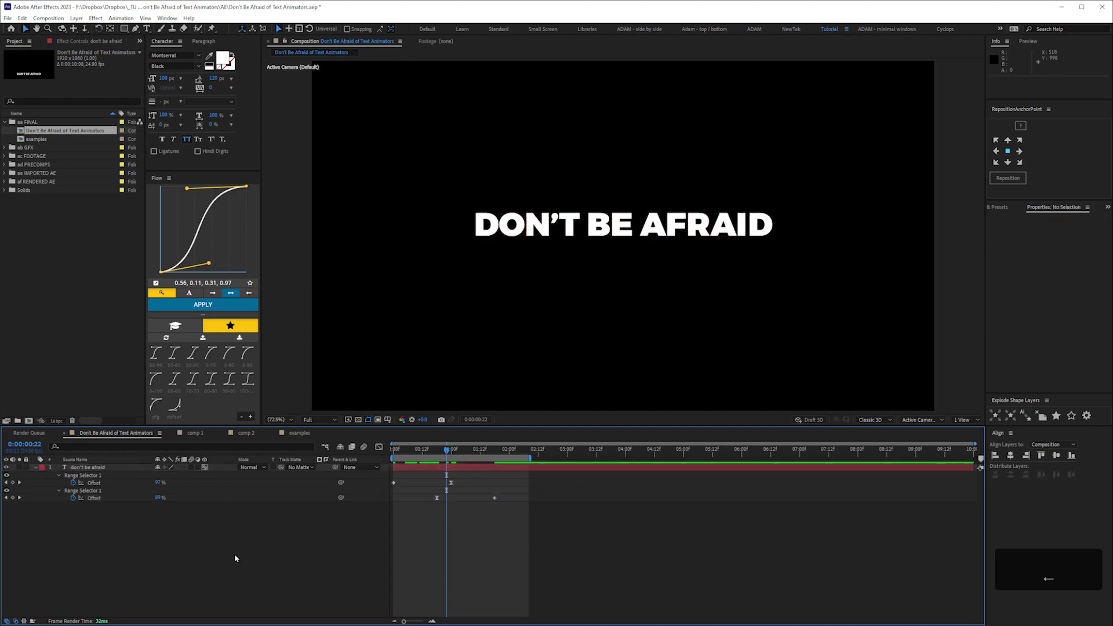